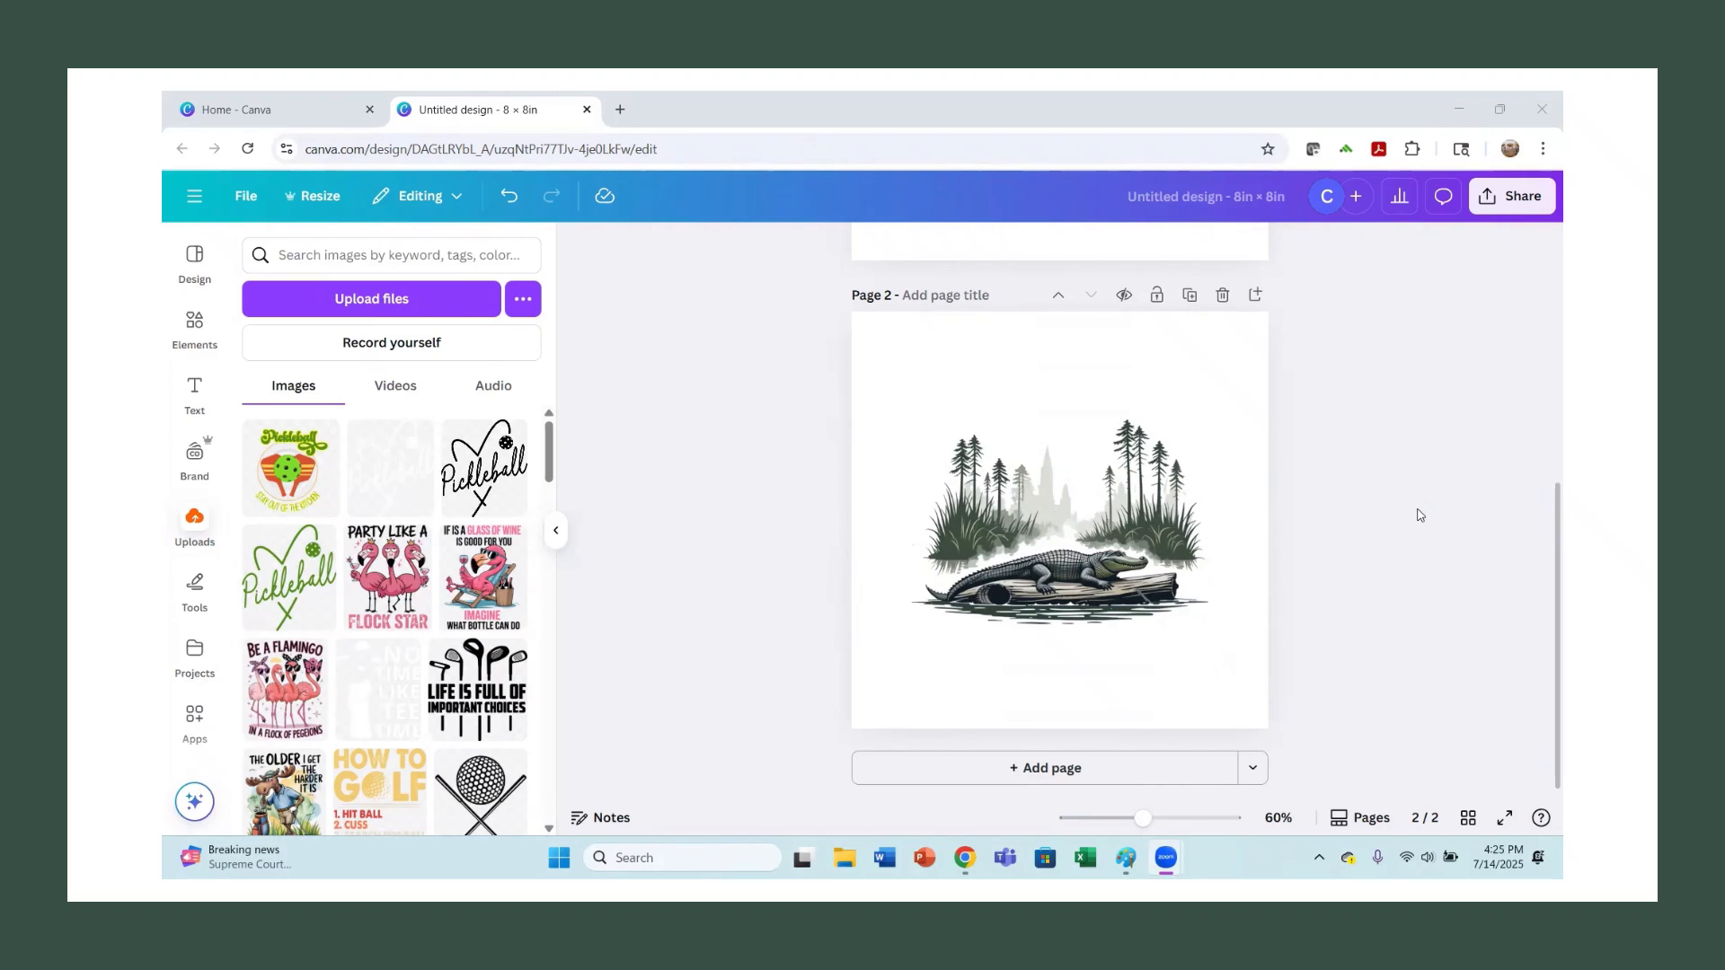
Look over the flamingo design on page 1 and the alligator swamp scene on page 2.
{"action": "scroll", "coordinate": [1417, 508], "scroll_direction": "up", "scroll_amount": 5}
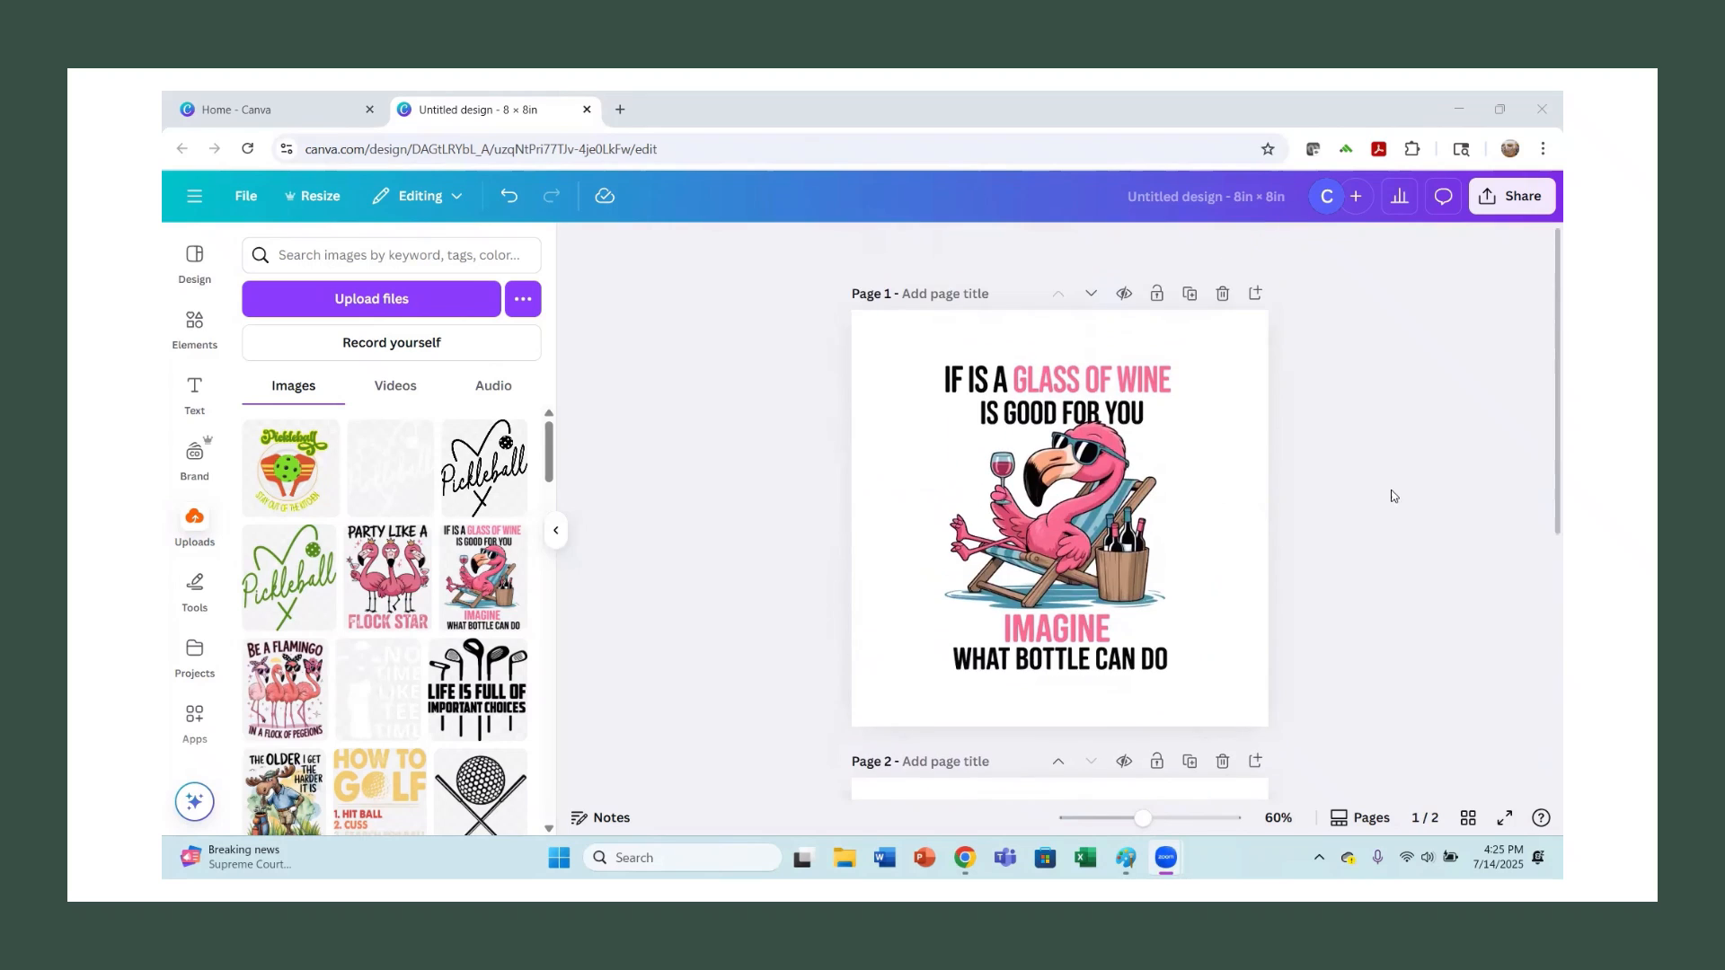
{"action": "scroll", "coordinate": [1389, 491], "scroll_direction": "down", "scroll_amount": 5}
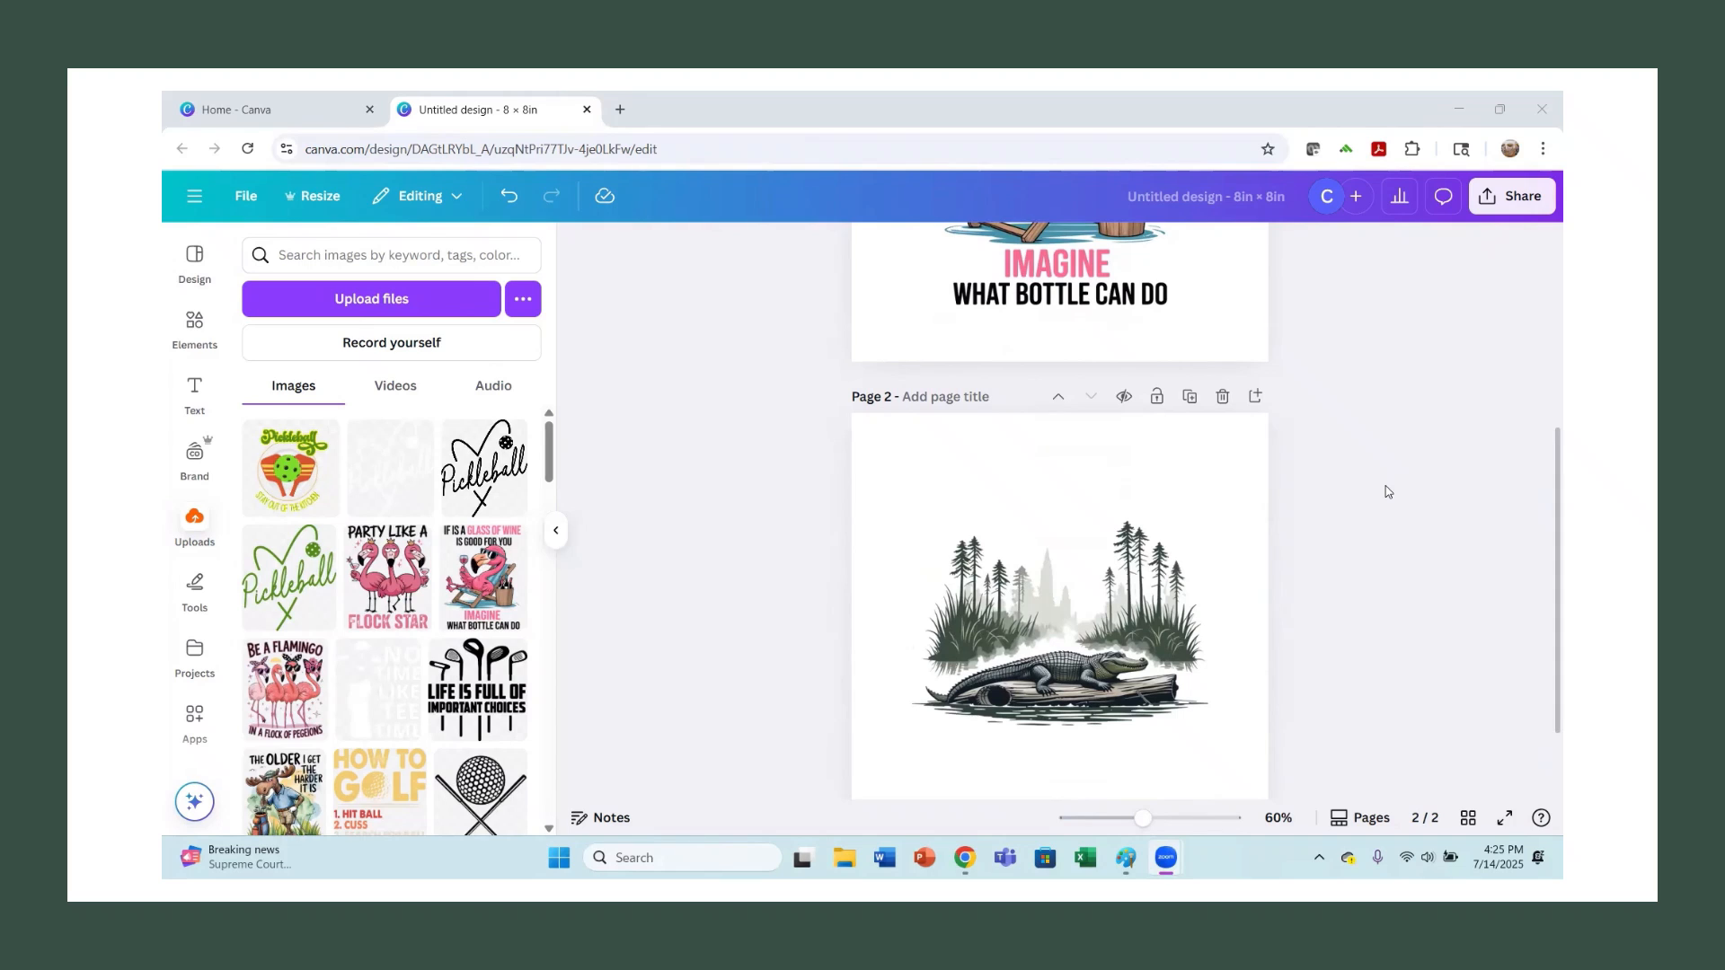
{"action": "scroll", "coordinate": [1407, 483], "scroll_direction": "up", "scroll_amount": 3}
{"action": "scroll", "coordinate": [1406, 483], "scroll_direction": "down", "scroll_amount": 2}
{"action": "scroll", "coordinate": [1406, 483], "scroll_direction": "up", "scroll_amount": 2}
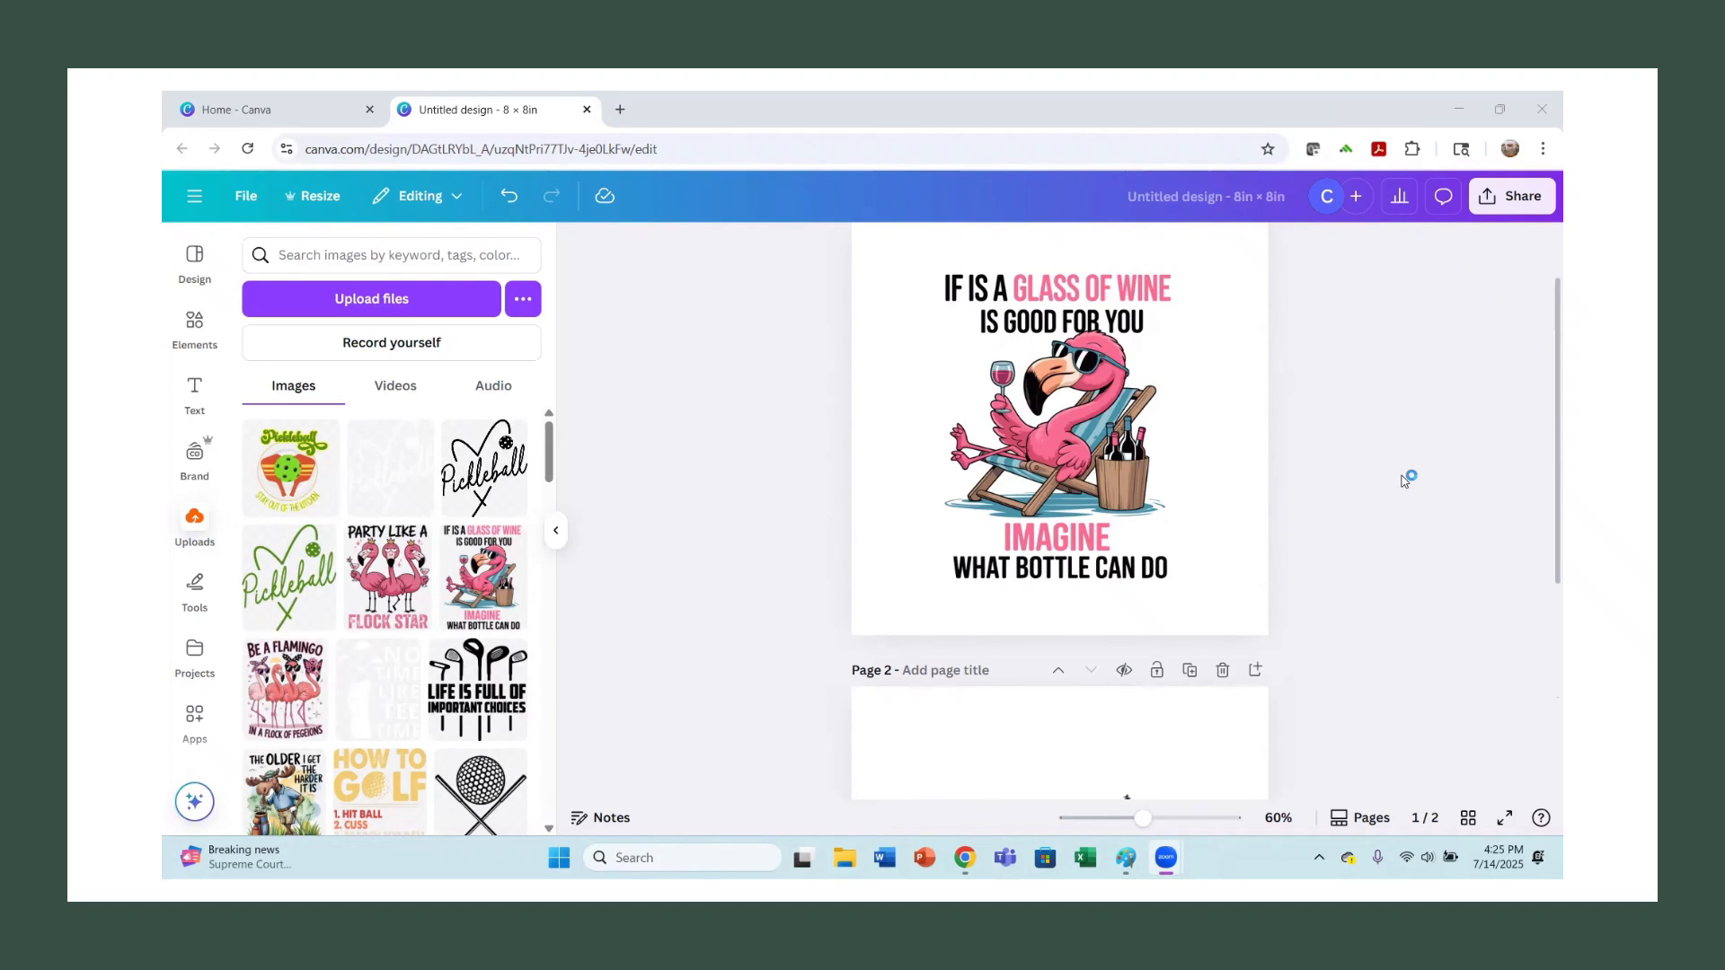
{"action": "scroll", "coordinate": [1397, 463], "scroll_direction": "up", "scroll_amount": 1}
{"action": "scroll", "coordinate": [1393, 466], "scroll_direction": "down", "scroll_amount": 2}
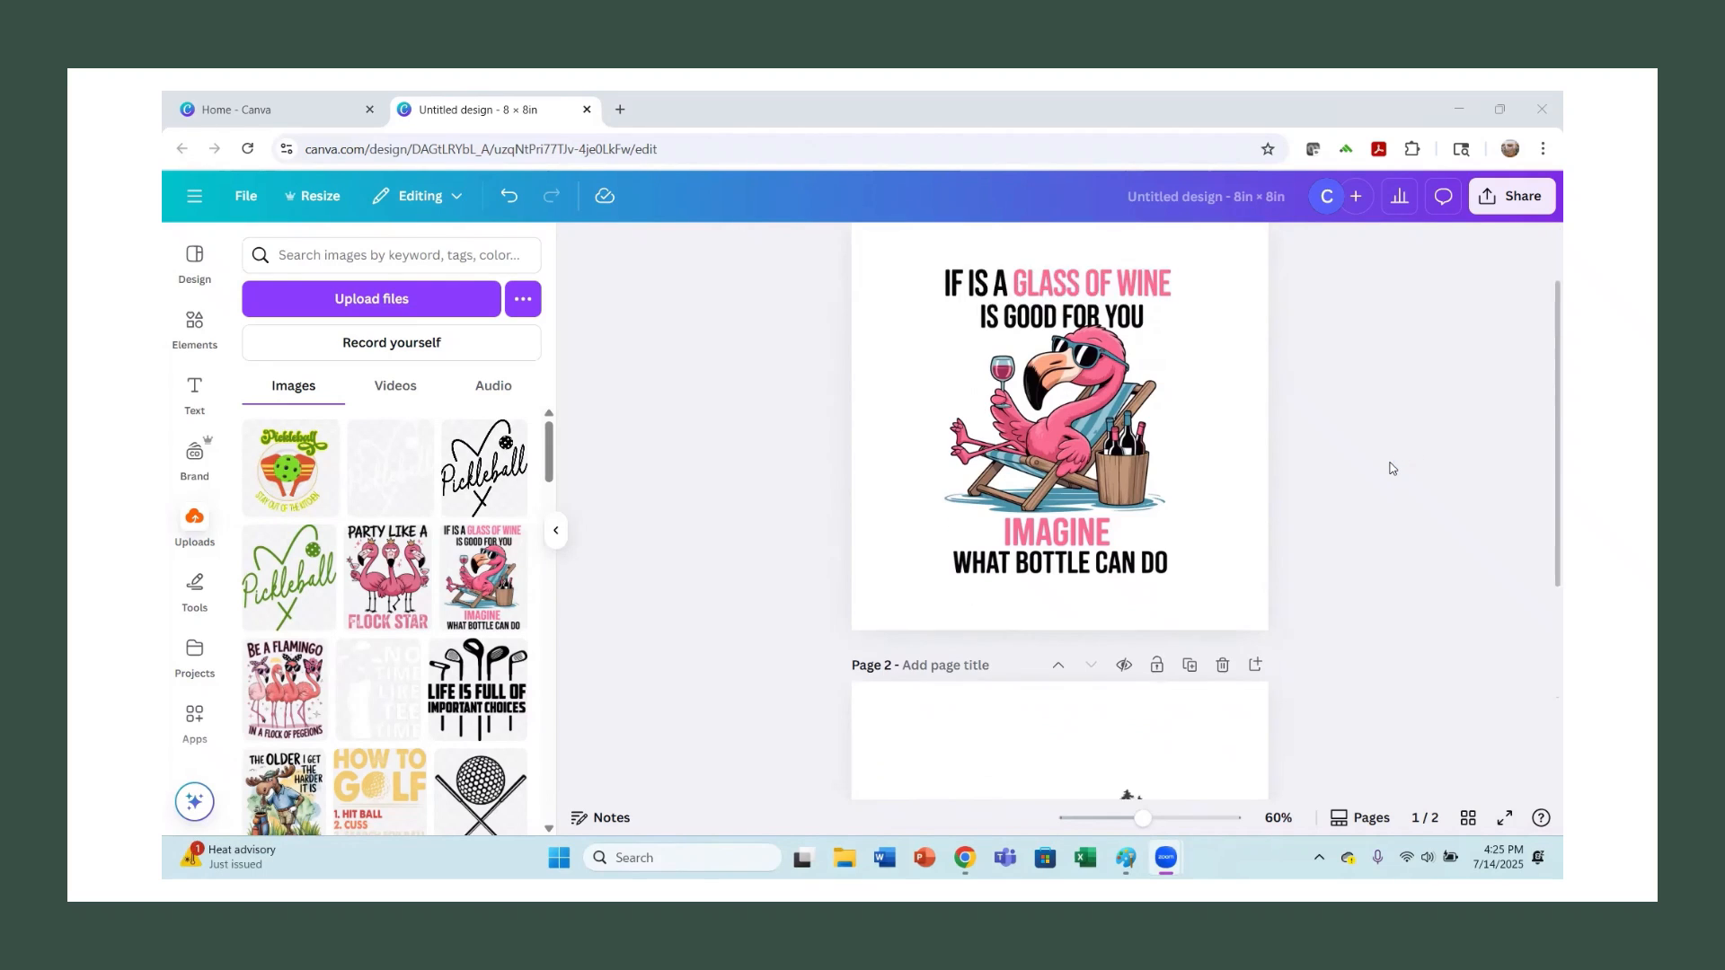
{"action": "scroll", "coordinate": [1392, 468], "scroll_direction": "down", "scroll_amount": 1}
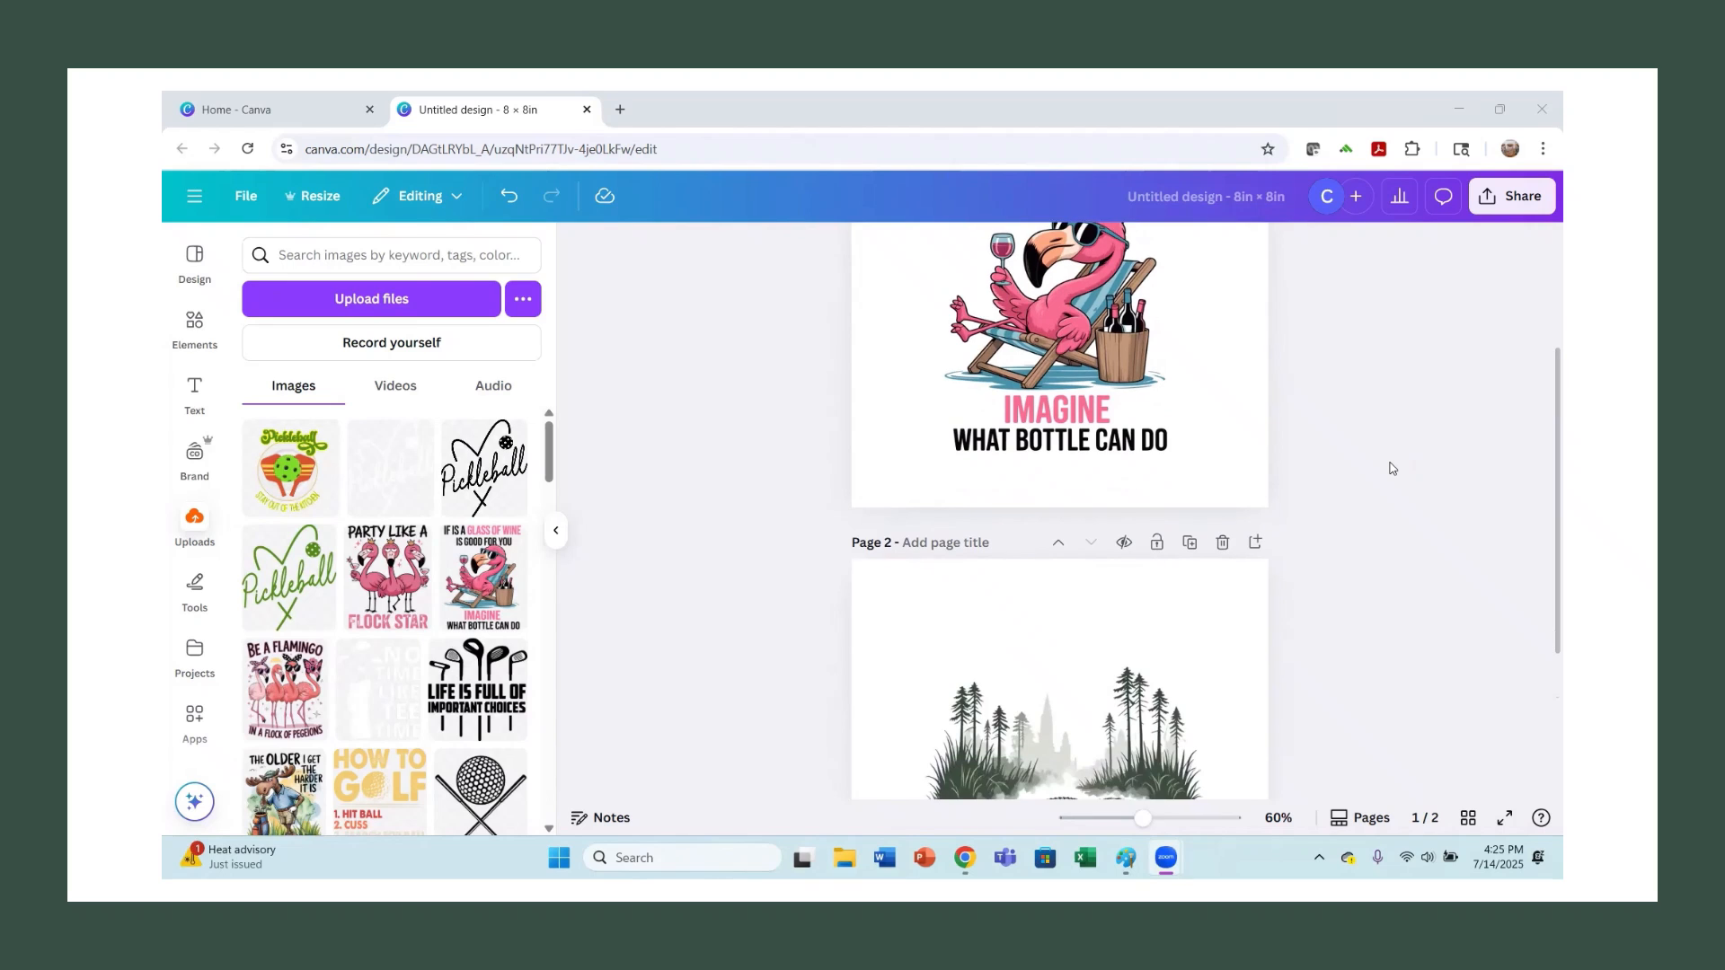
{"action": "scroll", "coordinate": [1393, 467], "scroll_direction": "down", "scroll_amount": 3}
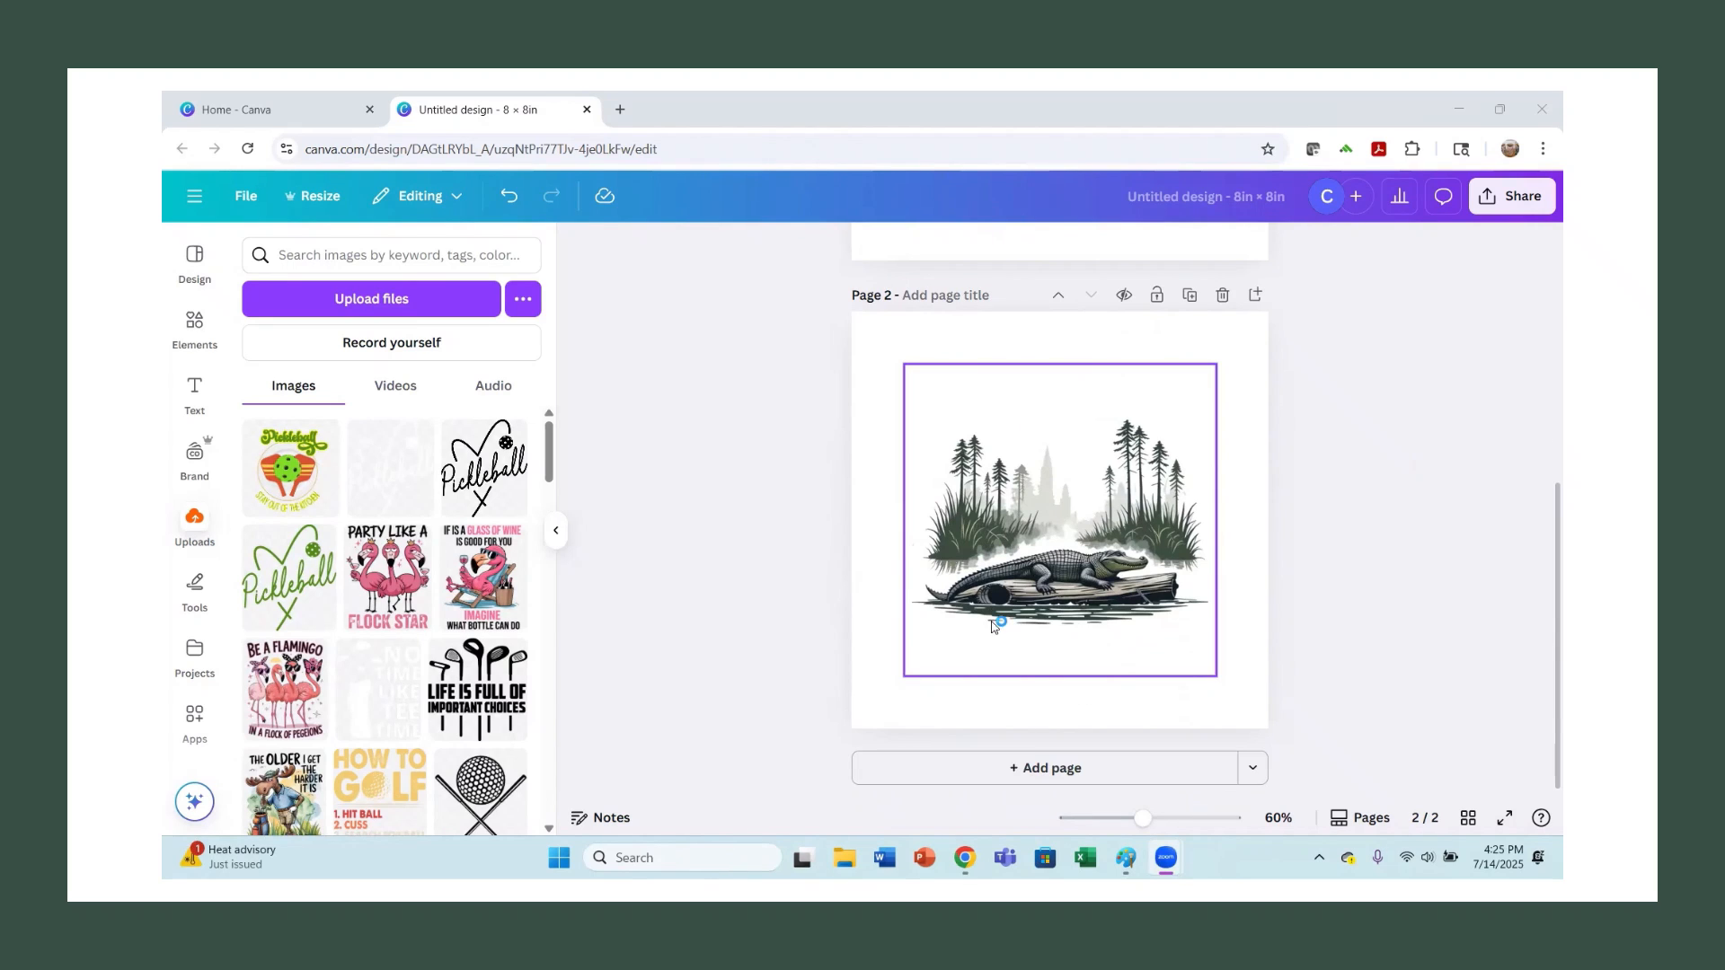
Erase the tip of the alligator's tail on page 2 using the Magic Eraser brush at size 19.
{"action": "left_click", "coordinate": [1185, 820]}
{"action": "scroll", "coordinate": [799, 650], "scroll_direction": "down", "scroll_amount": 2}
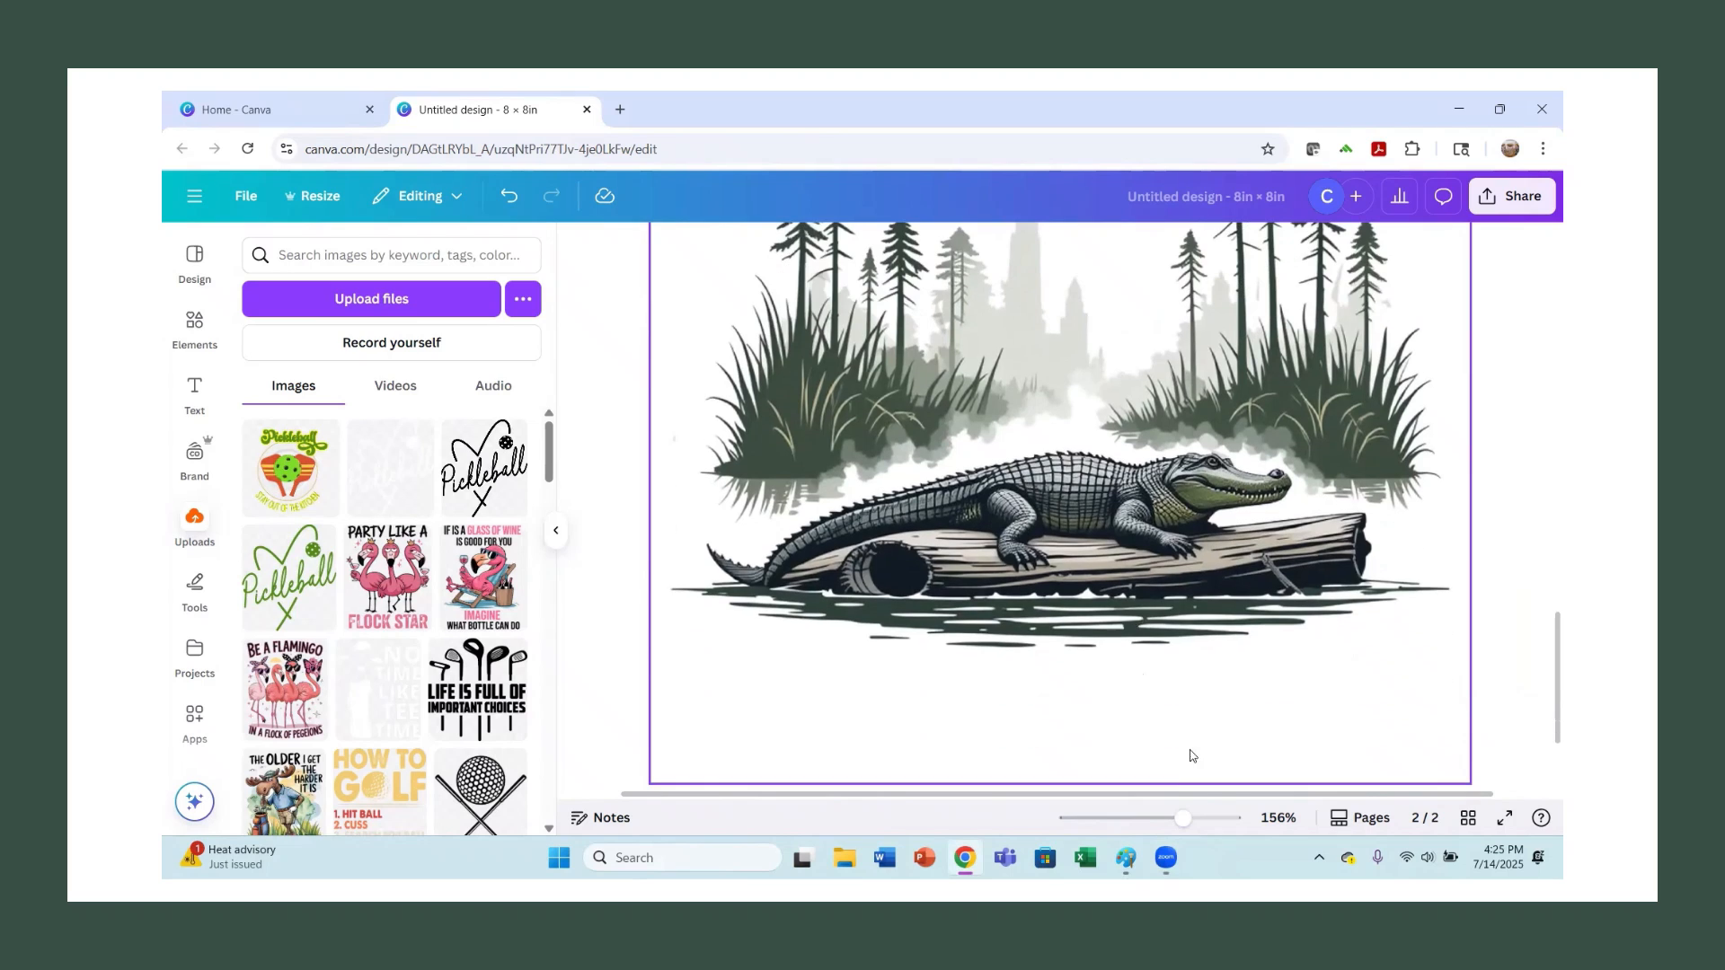
{"action": "left_click", "coordinate": [1158, 818]}
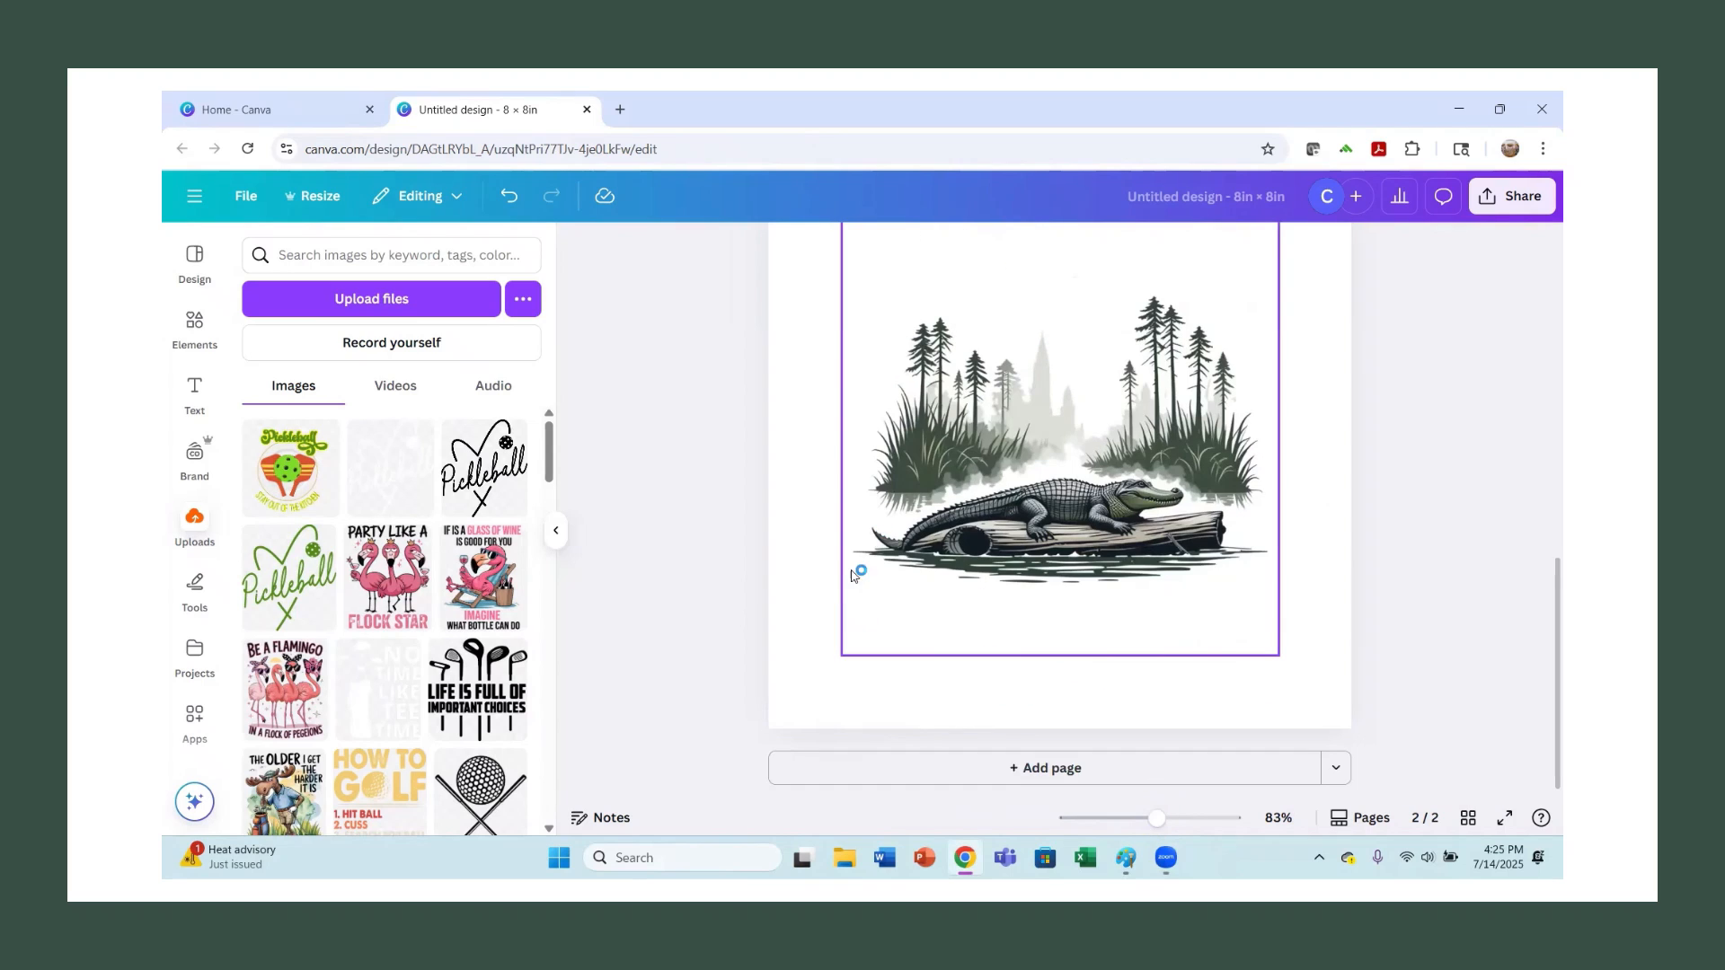
{"action": "scroll", "coordinate": [1178, 528], "scroll_direction": "up", "scroll_amount": 1}
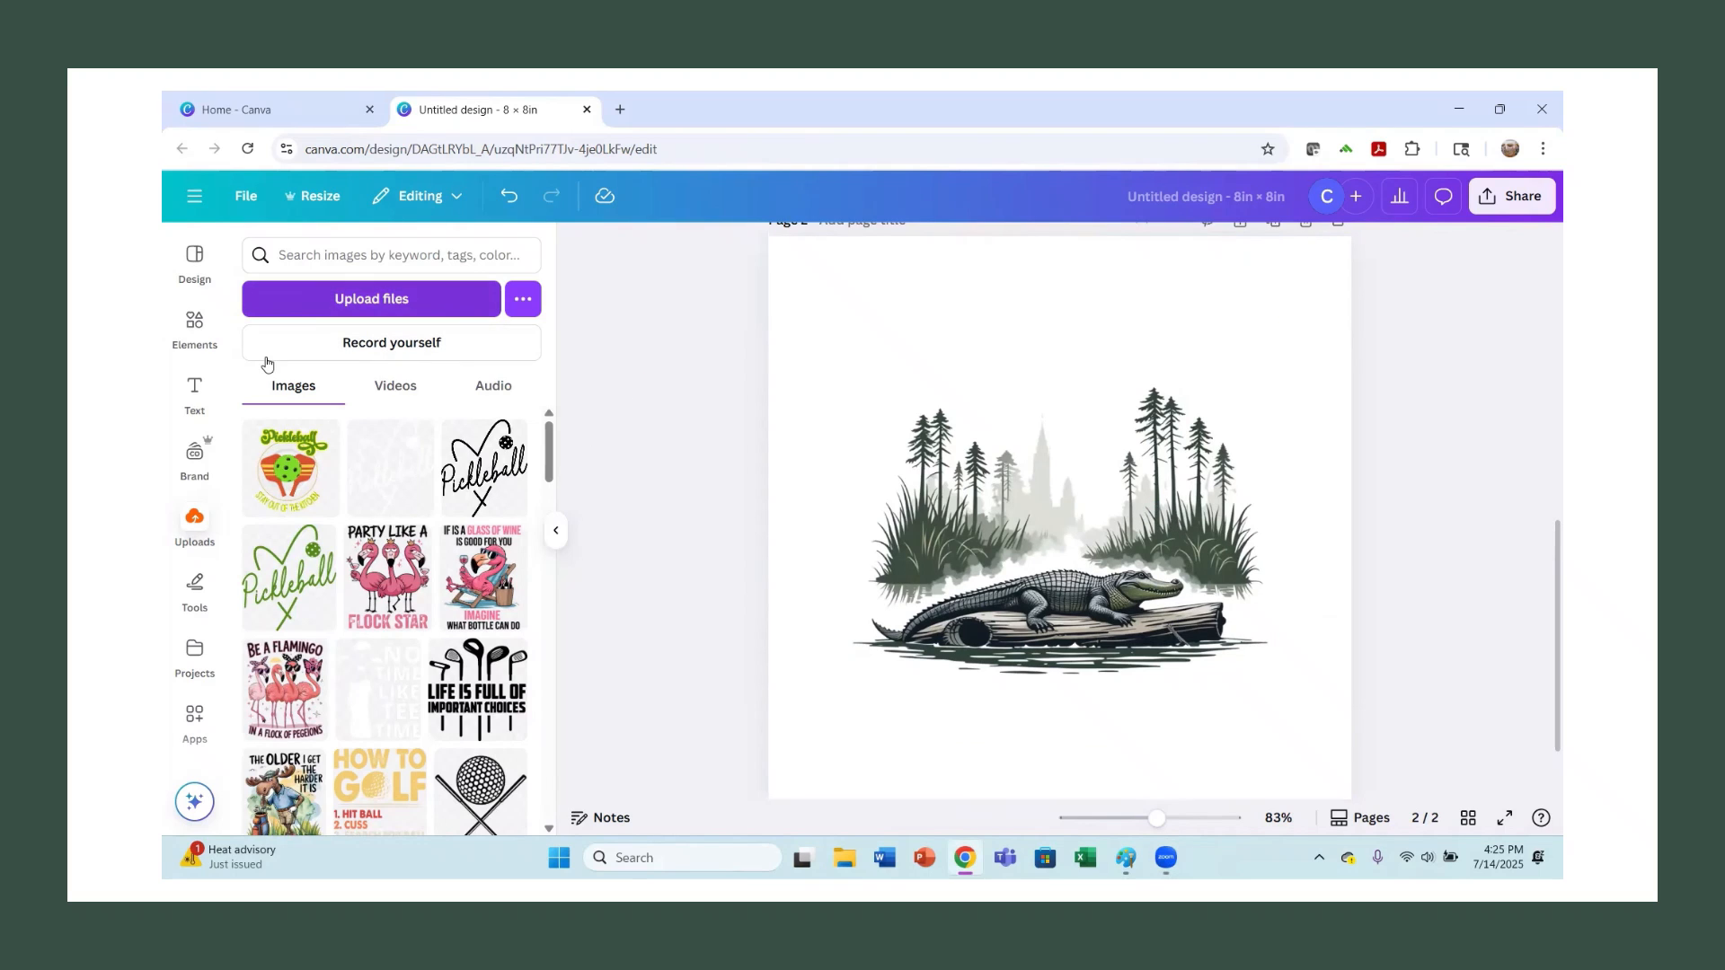
{"action": "left_click", "coordinate": [982, 467]}
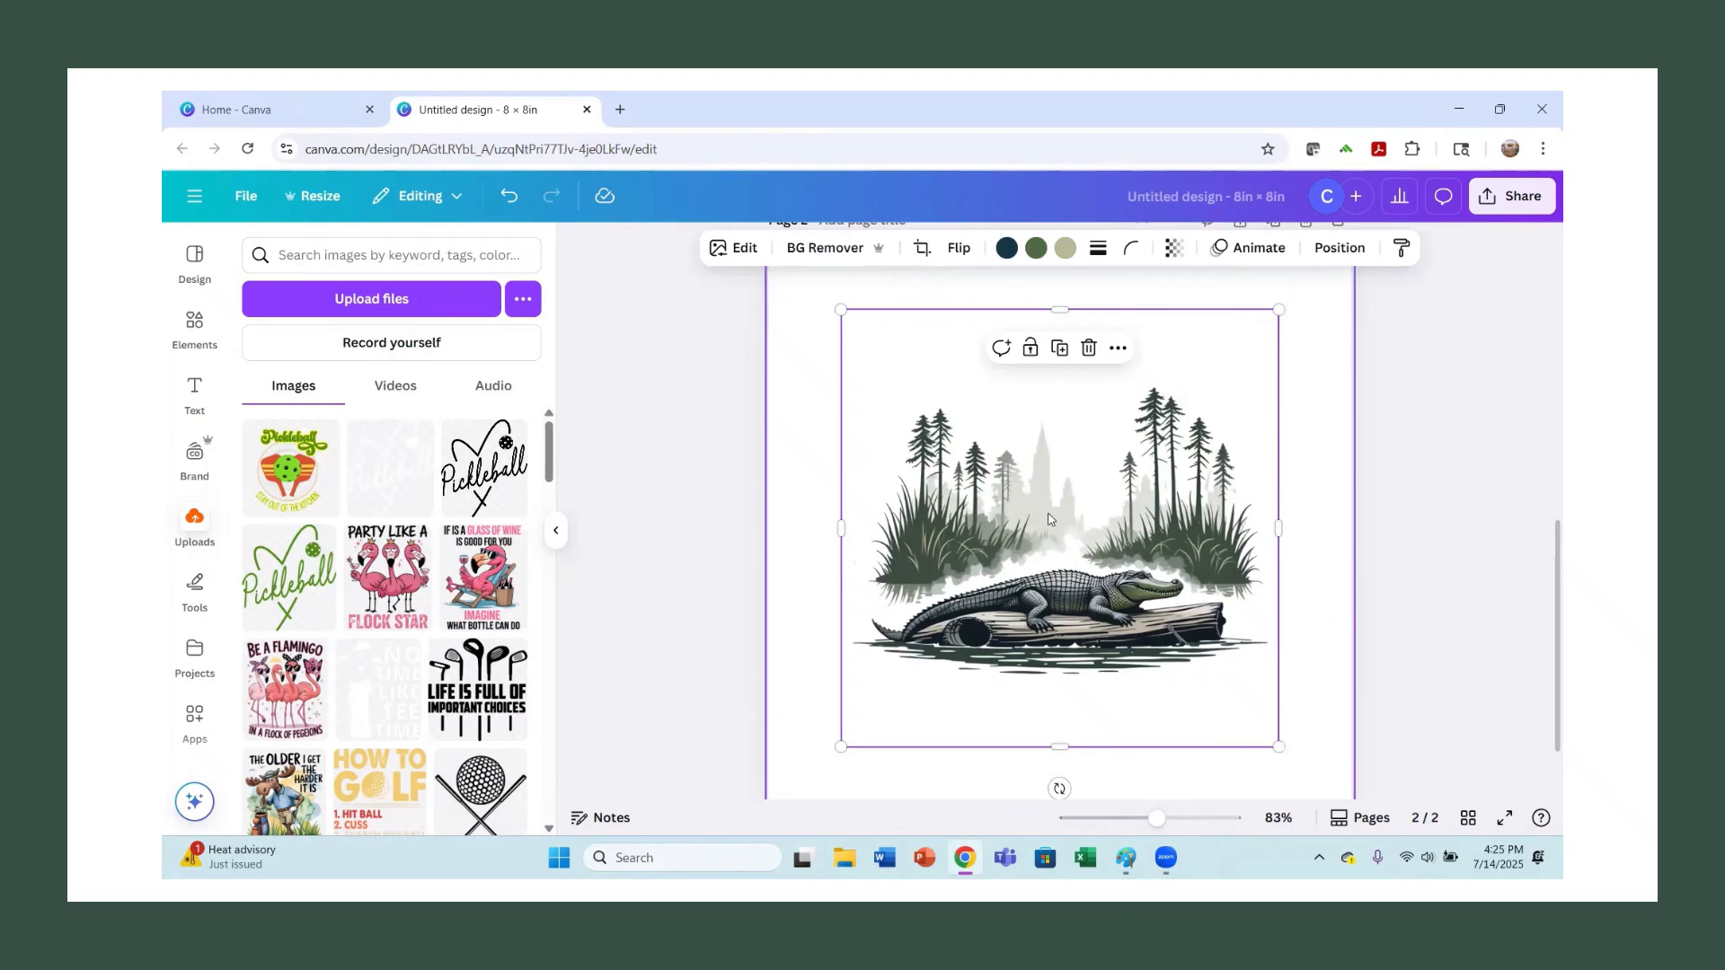
{"action": "left_click", "coordinate": [733, 255]}
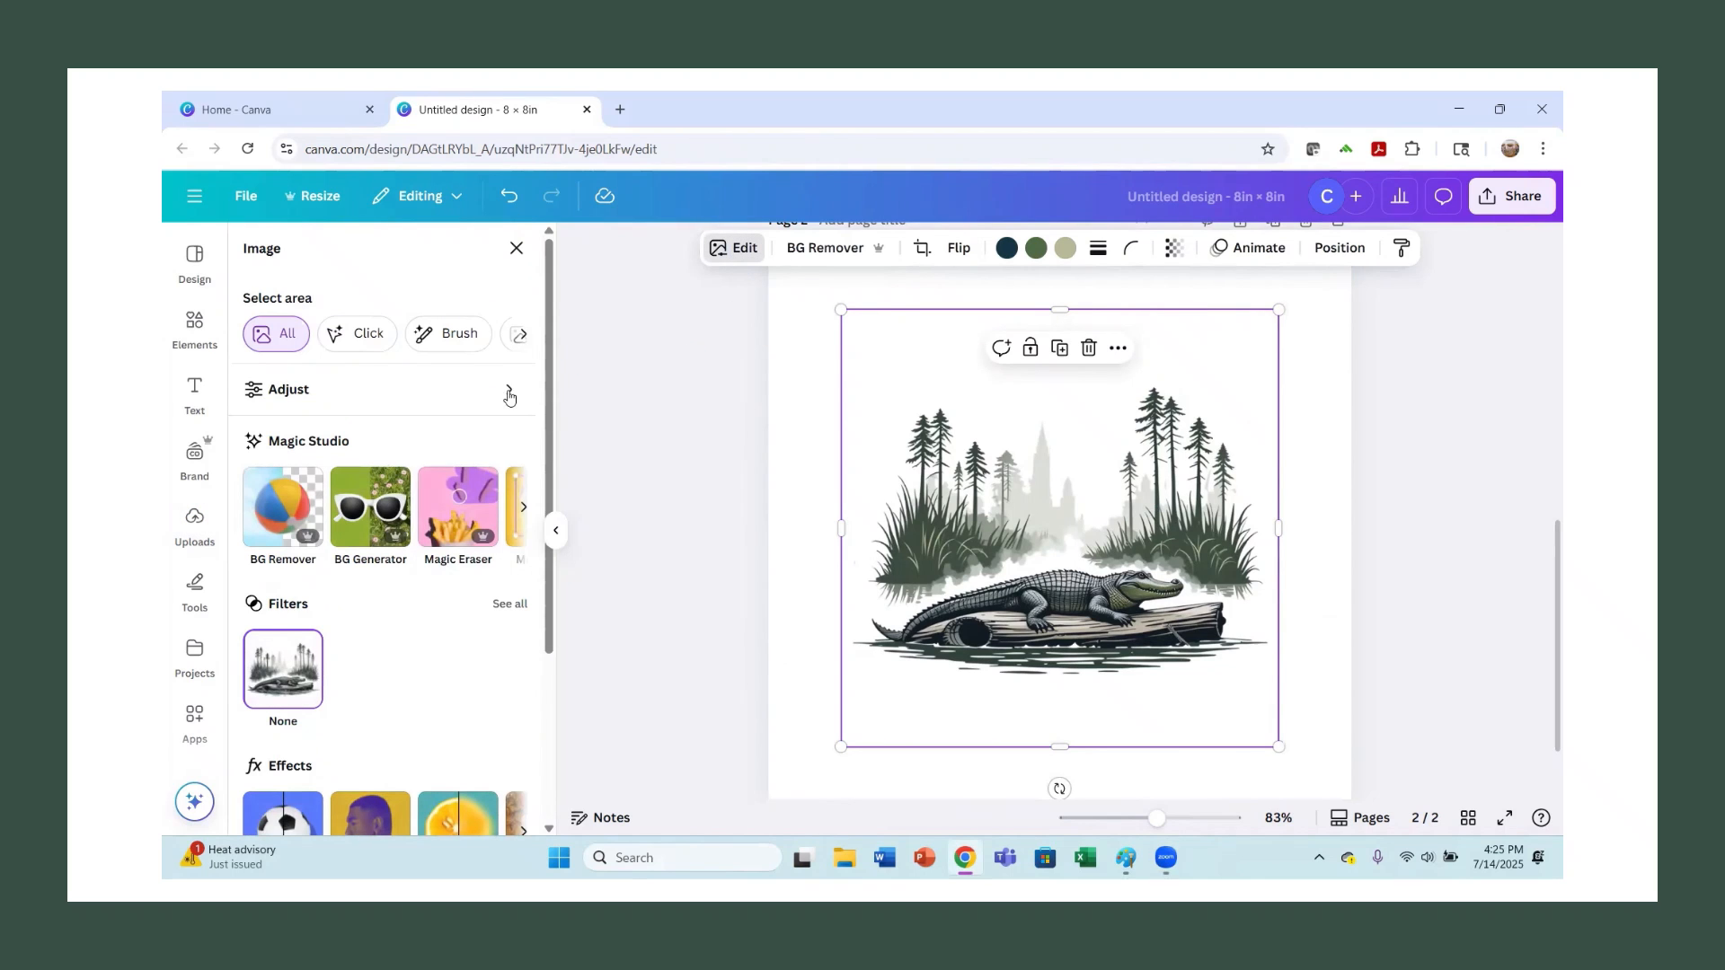
{"action": "left_click", "coordinate": [459, 506]}
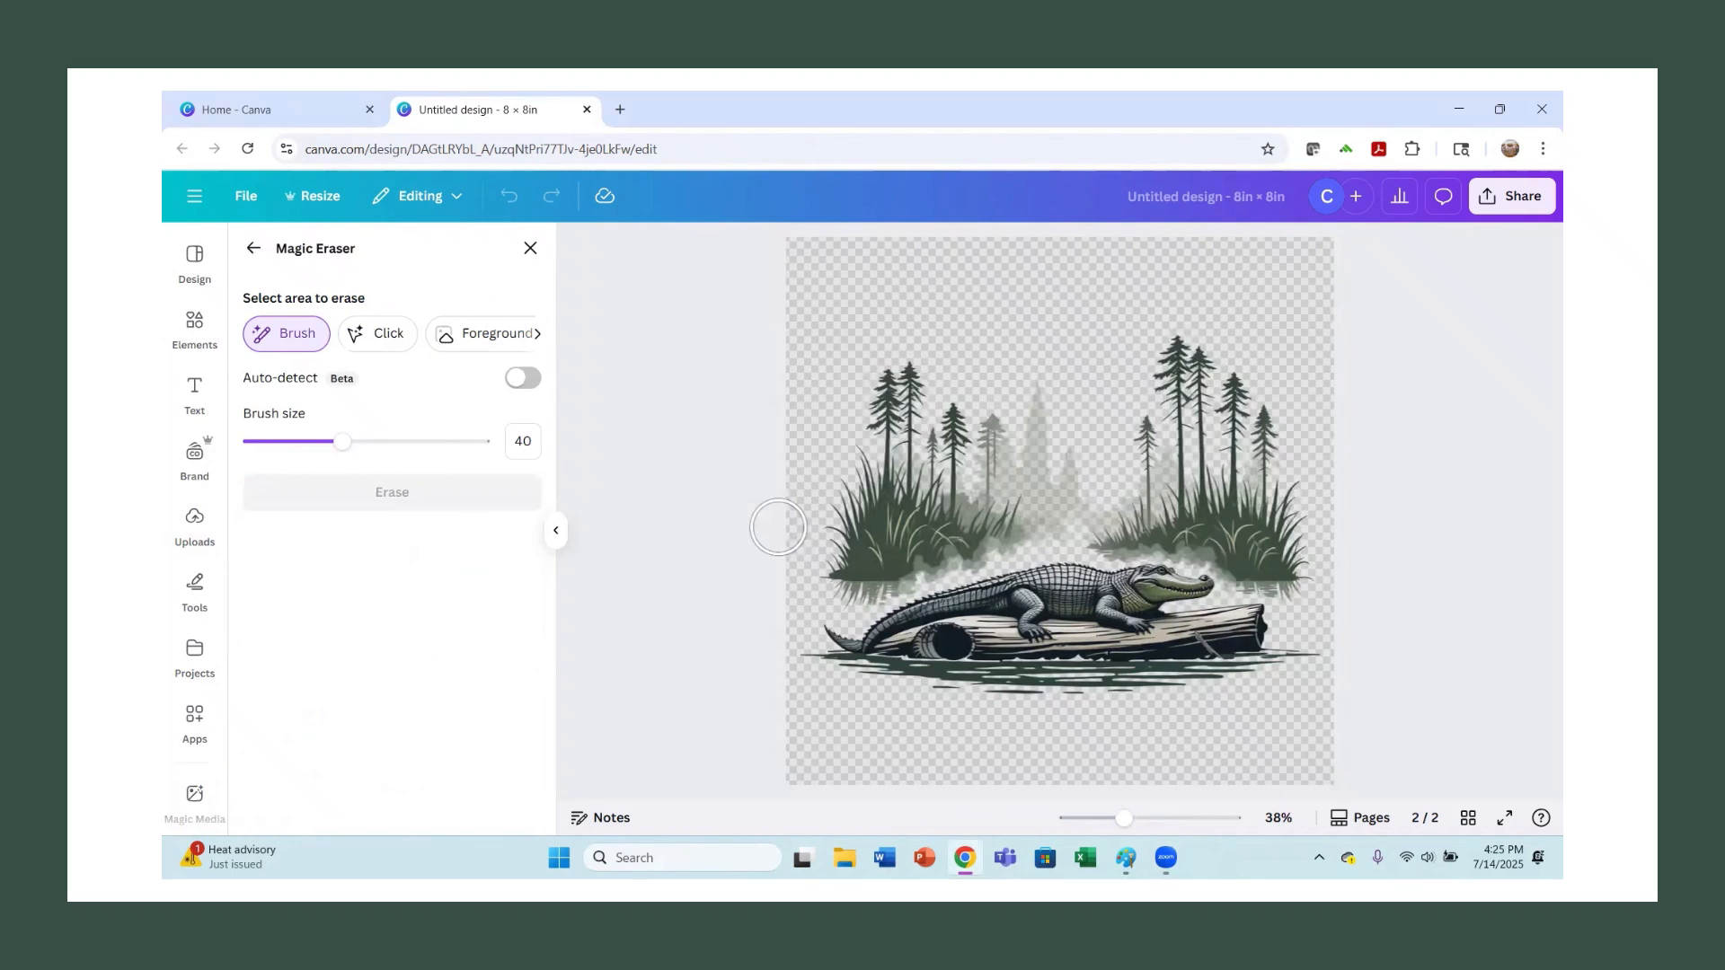
{"action": "left_click", "coordinate": [291, 442]}
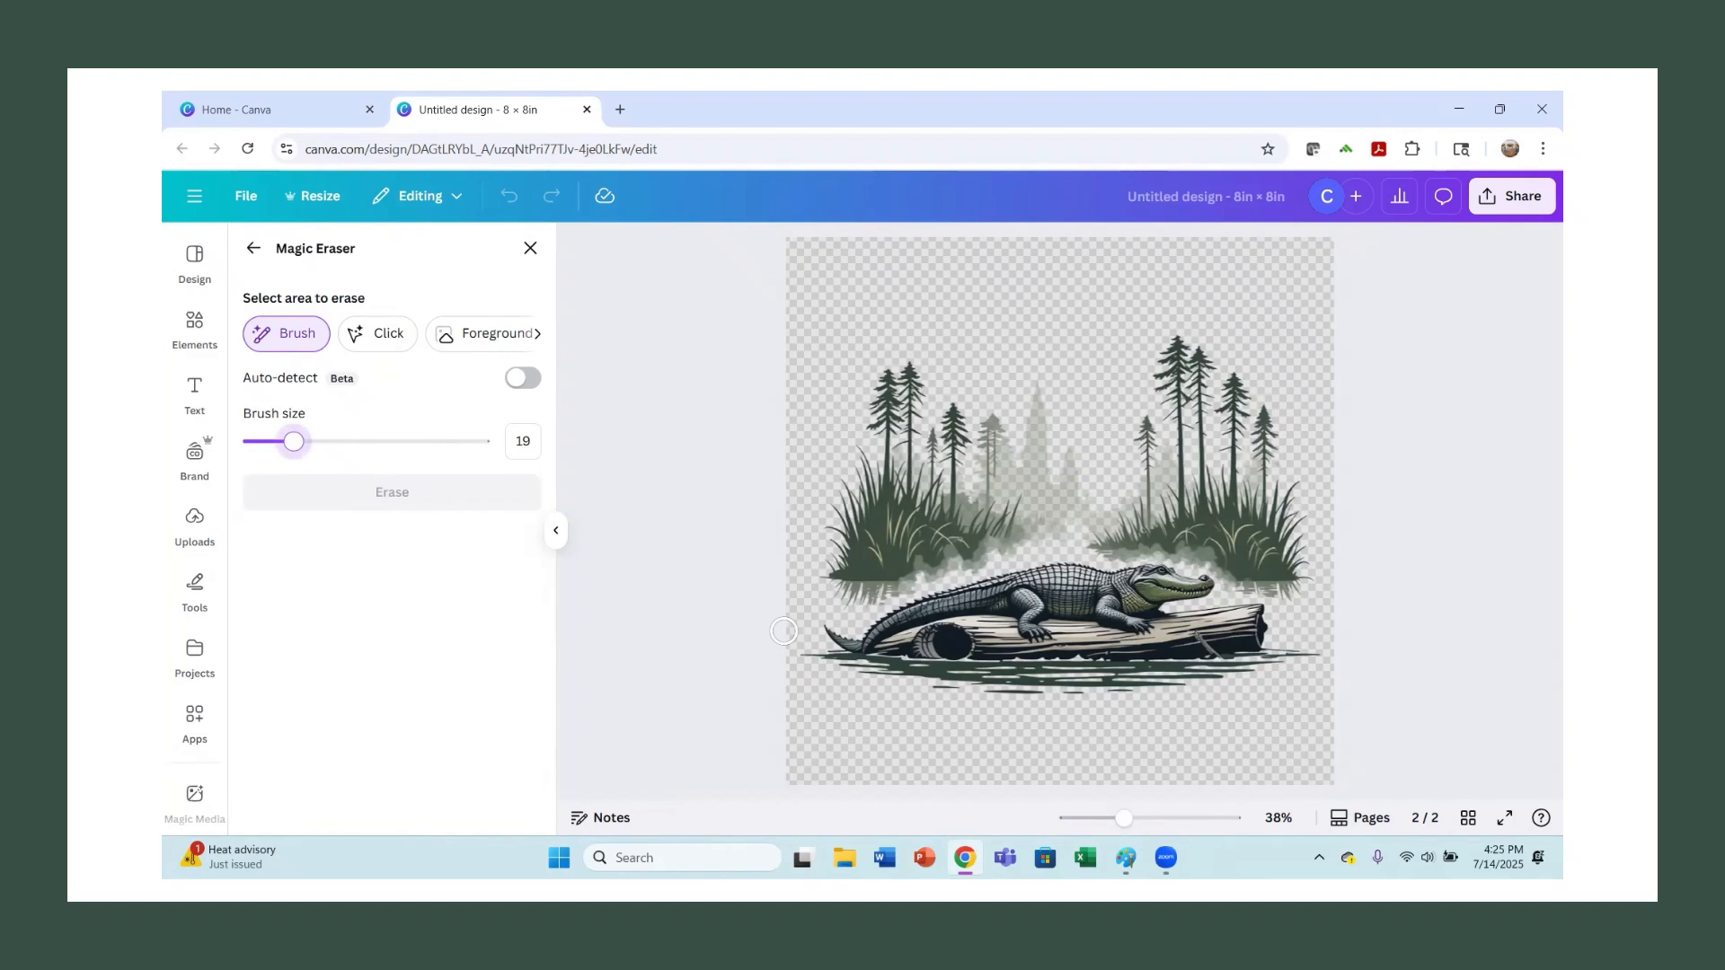
{"action": "left_click_drag", "start_coordinate": [823, 629], "coordinate": [850, 641]}
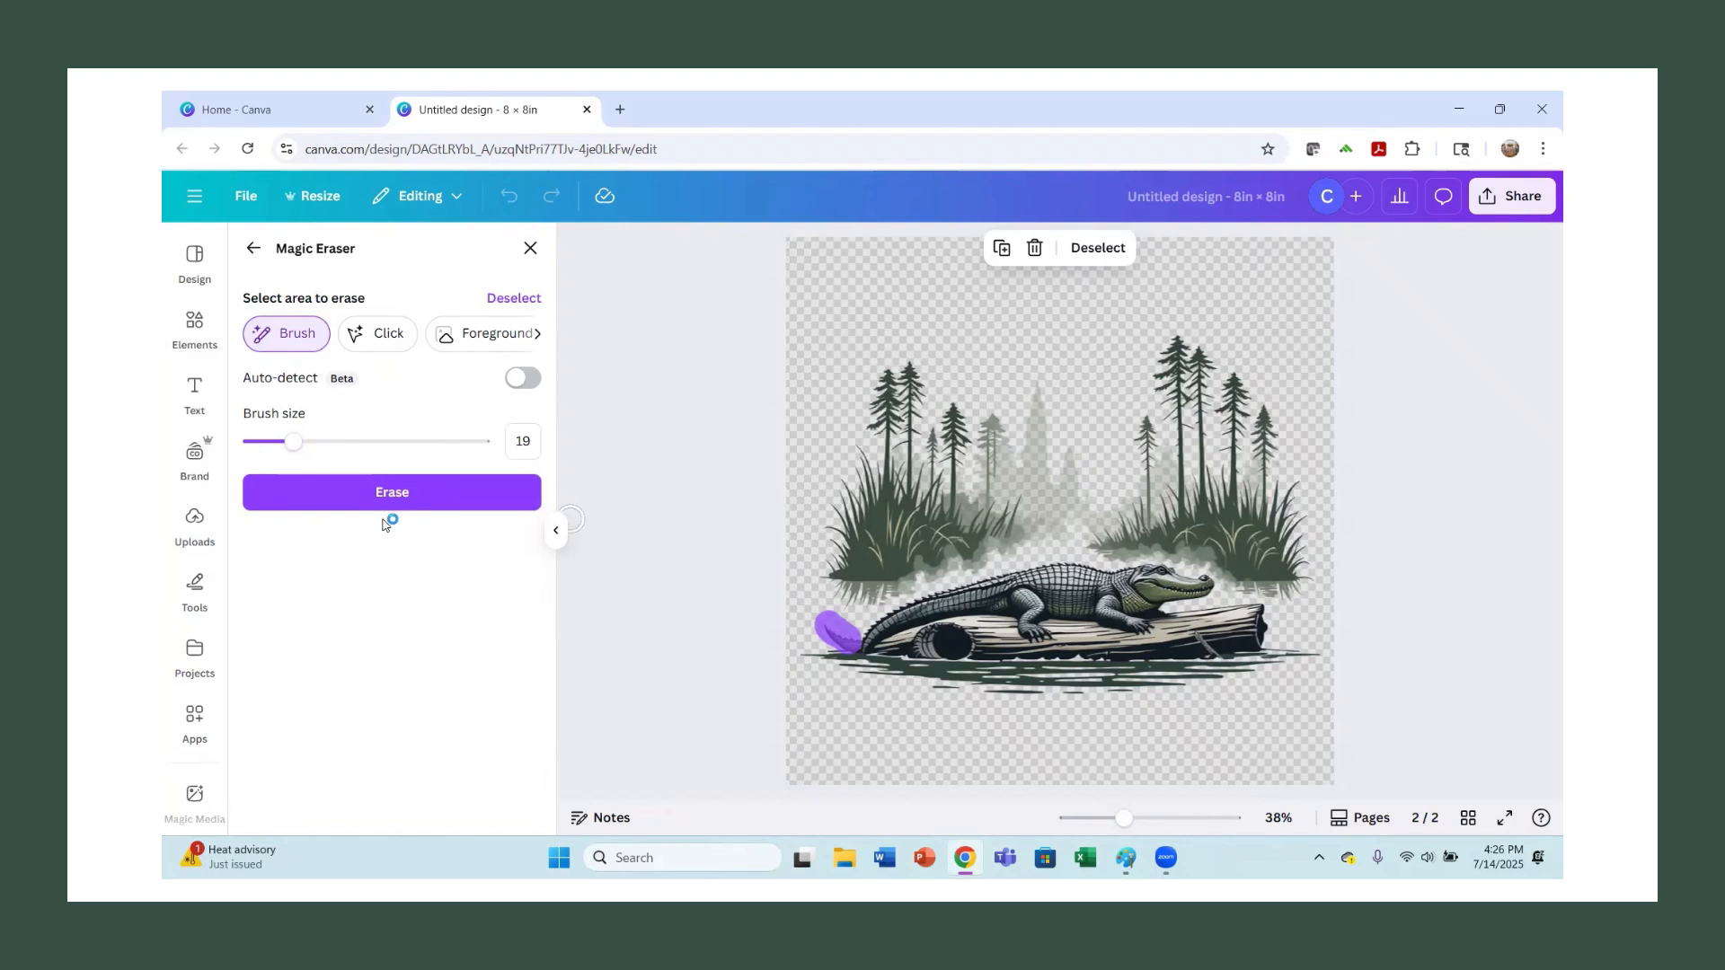
{"action": "left_click", "coordinate": [428, 493]}
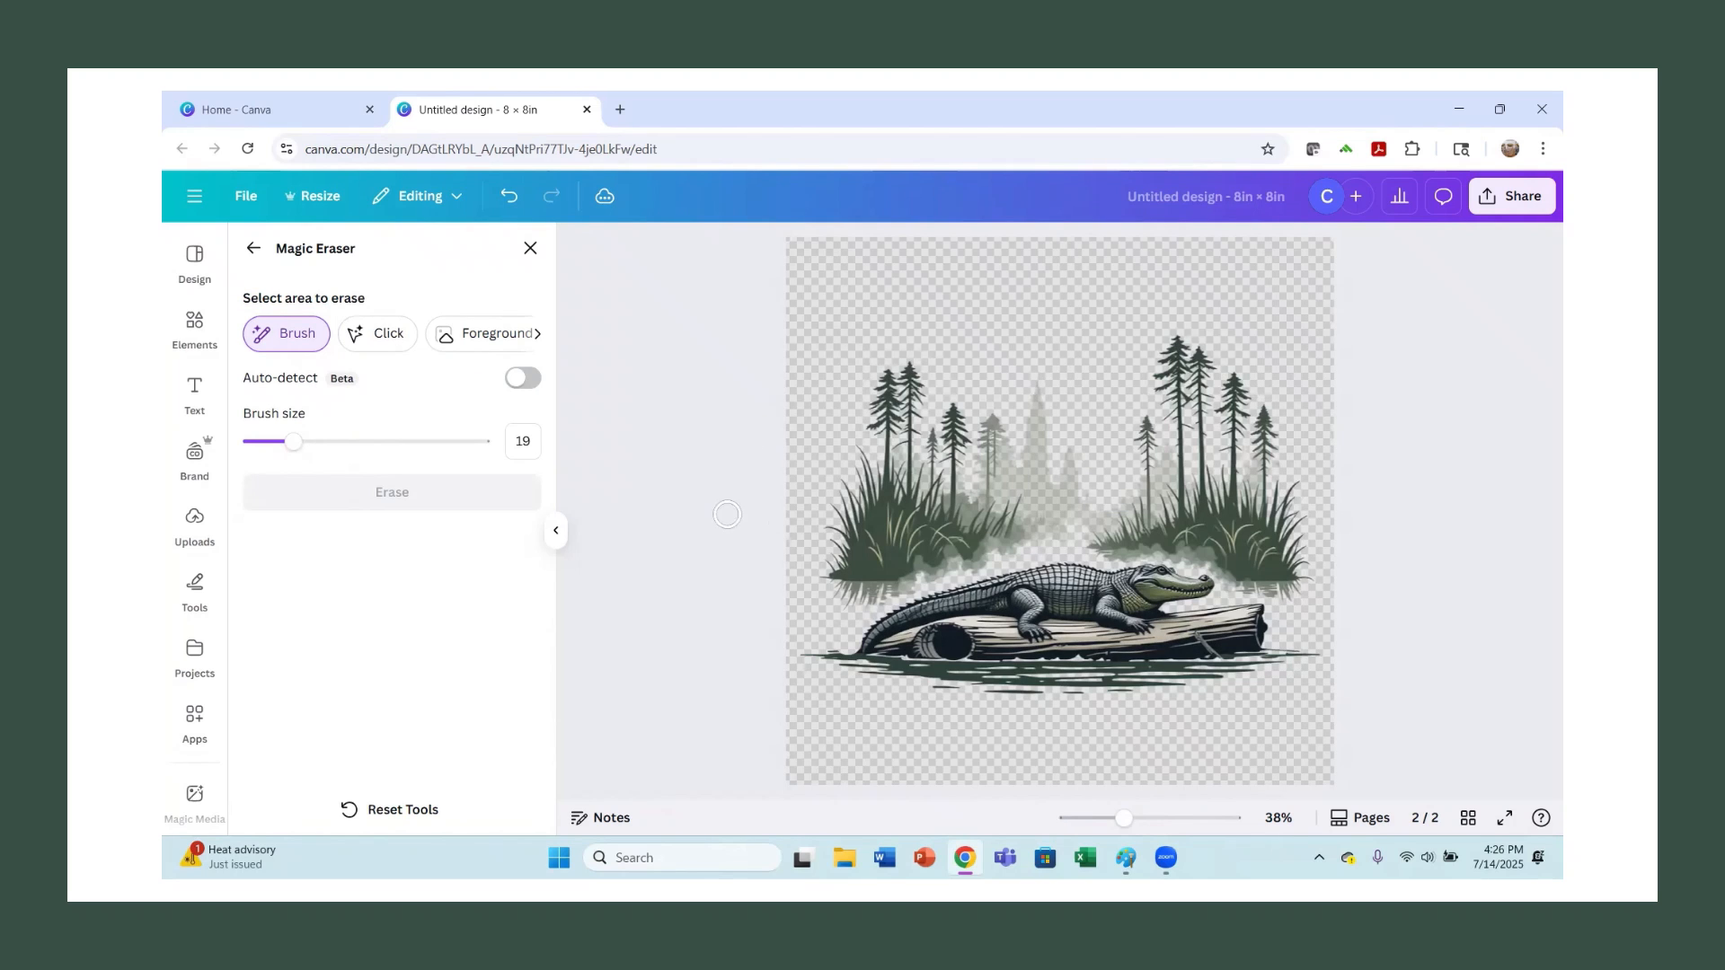
Brush over all the trees, grass and skyline behind the alligator, raising the brush size to 51, and erase them.
{"action": "mouse_move", "coordinate": [825, 570]}
{"action": "left_mouse_down"}
{"action": "mouse_move", "coordinate": [864, 329]}
{"action": "mouse_move", "coordinate": [884, 371]}
{"action": "mouse_move", "coordinate": [974, 424]}
{"action": "mouse_move", "coordinate": [885, 431]}
{"action": "mouse_move", "coordinate": [840, 593]}
{"action": "mouse_move", "coordinate": [1141, 515]}
{"action": "mouse_move", "coordinate": [1283, 562]}
{"action": "mouse_move", "coordinate": [1255, 578]}
{"action": "mouse_move", "coordinate": [1284, 546]}
{"action": "mouse_move", "coordinate": [1240, 443]}
{"action": "mouse_move", "coordinate": [1194, 470]}
{"action": "mouse_move", "coordinate": [1151, 347]}
{"action": "left_mouse_up"}
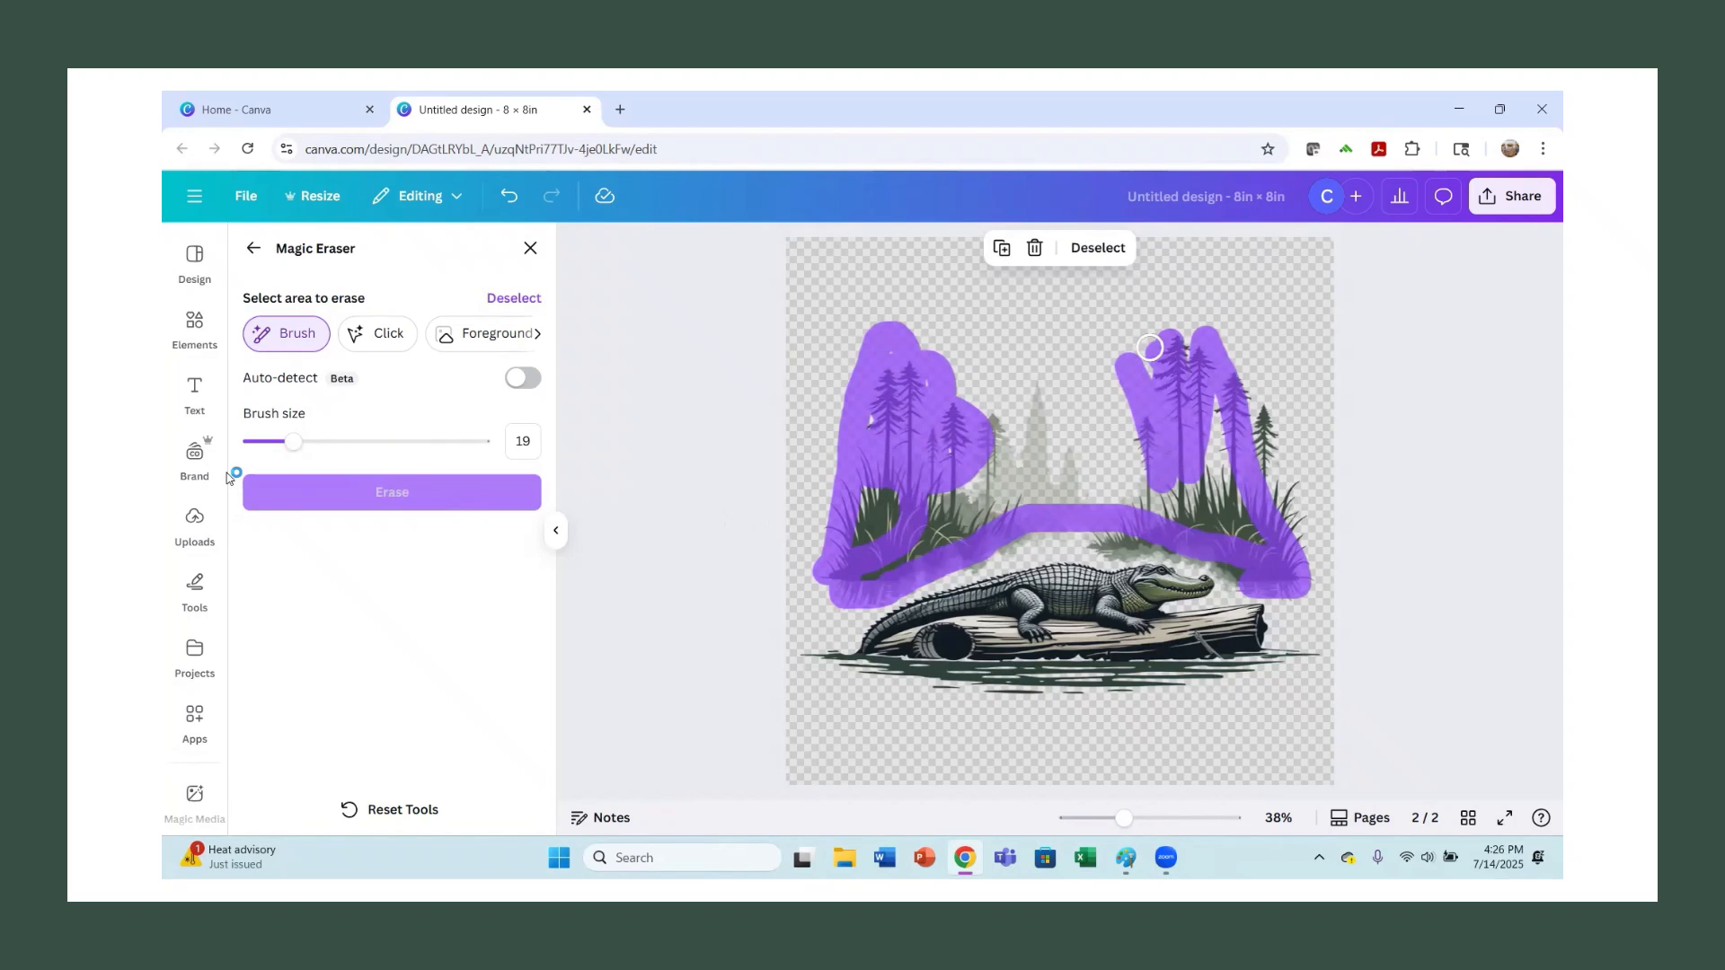
{"action": "left_click", "coordinate": [367, 441]}
{"action": "mouse_move", "coordinate": [864, 512]}
{"action": "left_mouse_down"}
{"action": "mouse_move", "coordinate": [876, 560]}
{"action": "mouse_move", "coordinate": [932, 521]}
{"action": "mouse_move", "coordinate": [972, 431]}
{"action": "mouse_move", "coordinate": [1026, 388]}
{"action": "mouse_move", "coordinate": [897, 400]}
{"action": "mouse_move", "coordinate": [873, 420]}
{"action": "mouse_move", "coordinate": [1133, 344]}
{"action": "mouse_move", "coordinate": [1197, 344]}
{"action": "mouse_move", "coordinate": [1264, 438]}
{"action": "mouse_move", "coordinate": [1291, 527]}
{"action": "mouse_move", "coordinate": [1250, 570]}
{"action": "mouse_move", "coordinate": [1223, 537]}
{"action": "mouse_move", "coordinate": [1111, 528]}
{"action": "mouse_move", "coordinate": [1199, 455]}
{"action": "mouse_move", "coordinate": [1213, 515]}
{"action": "mouse_move", "coordinate": [1224, 405]}
{"action": "mouse_move", "coordinate": [991, 470]}
{"action": "mouse_move", "coordinate": [972, 542]}
{"action": "mouse_move", "coordinate": [1164, 439]}
{"action": "left_mouse_up"}
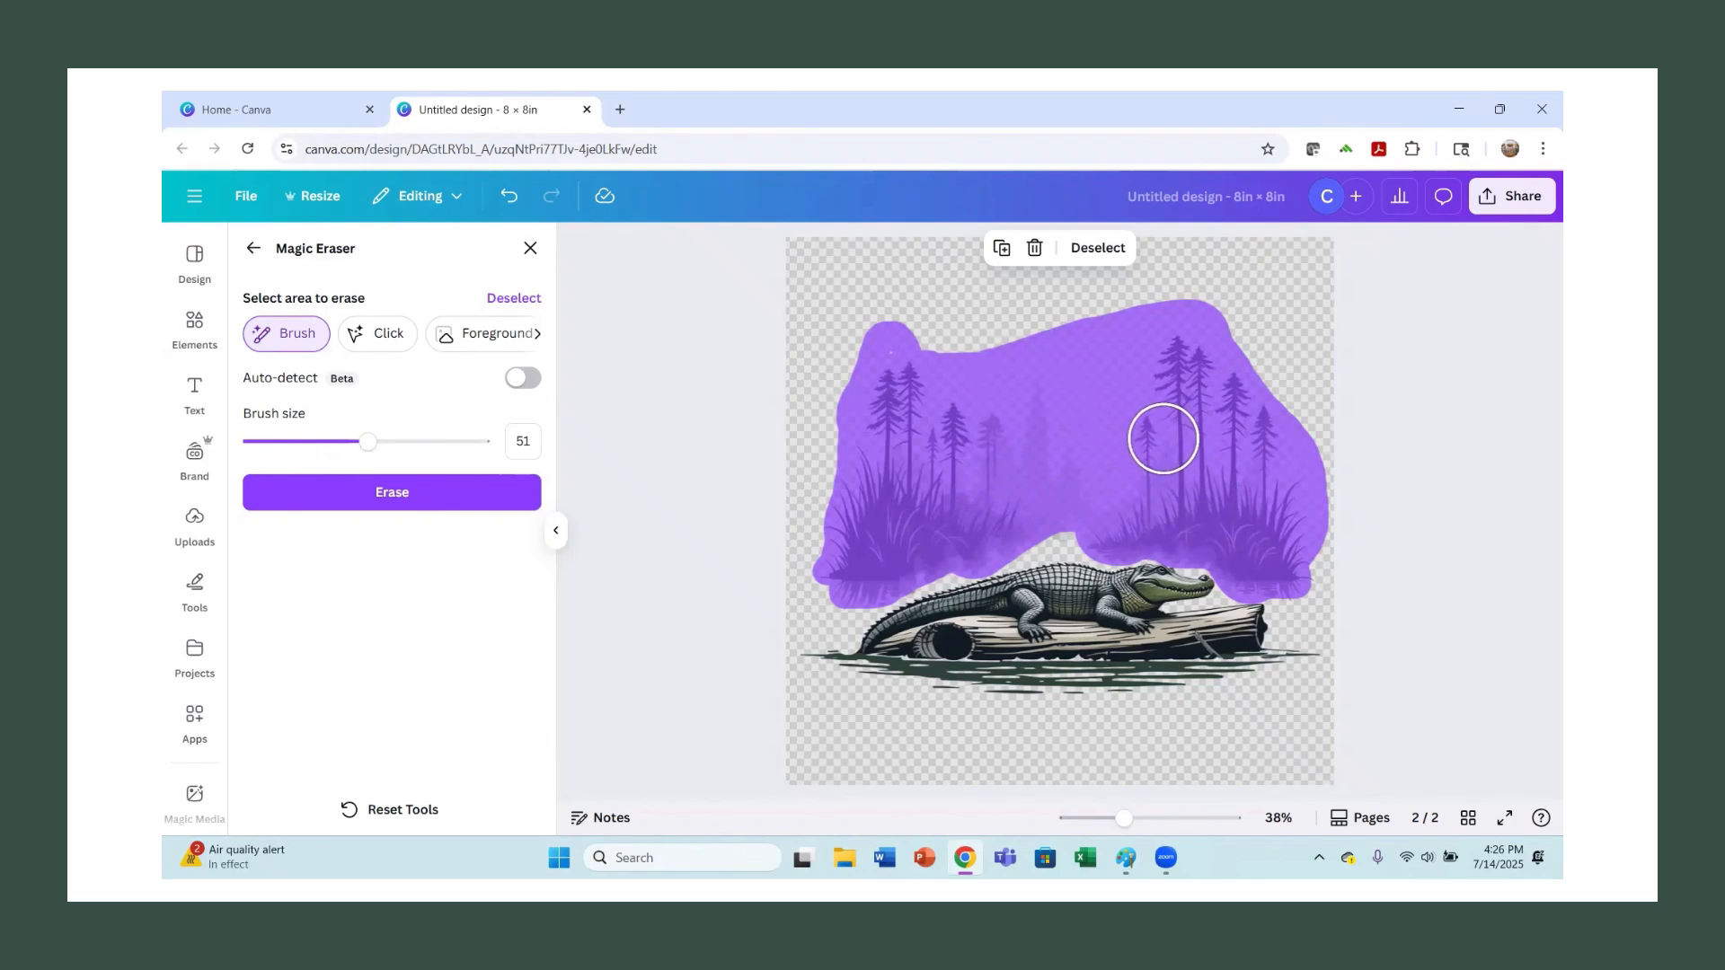
{"action": "left_click", "coordinate": [449, 493]}
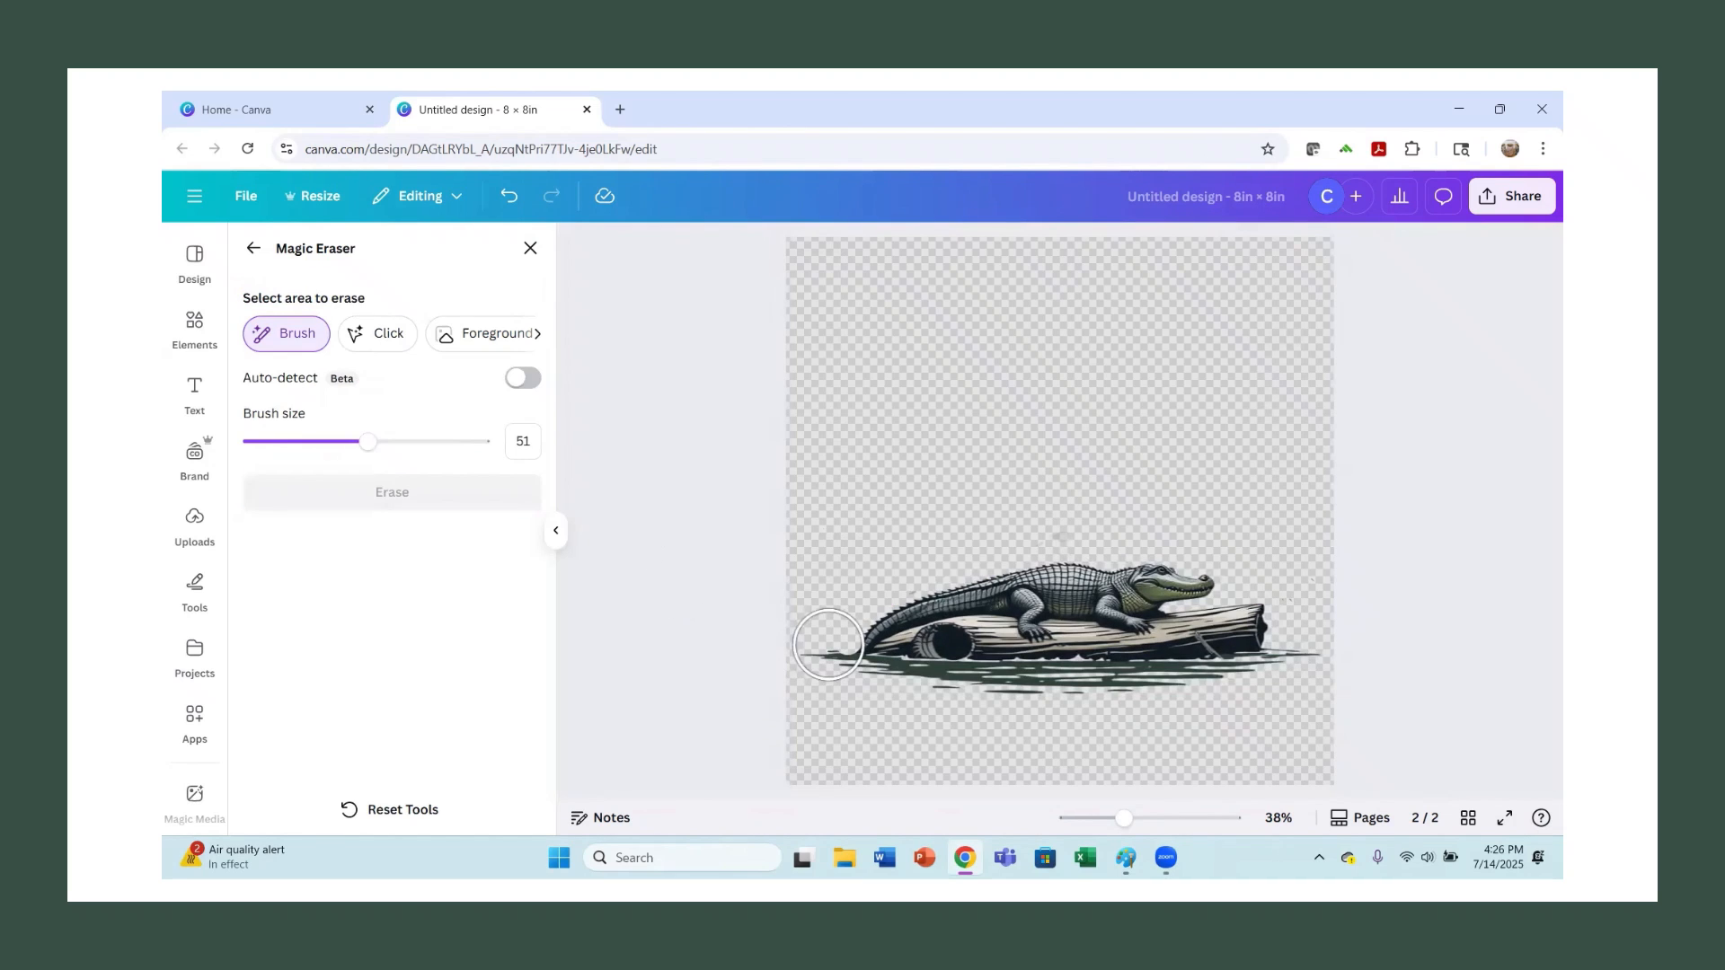
Erase the leftover marks just beyond the alligator's tail with the size 51 brush and close the Magic Eraser.
{"action": "left_click", "coordinate": [827, 624]}
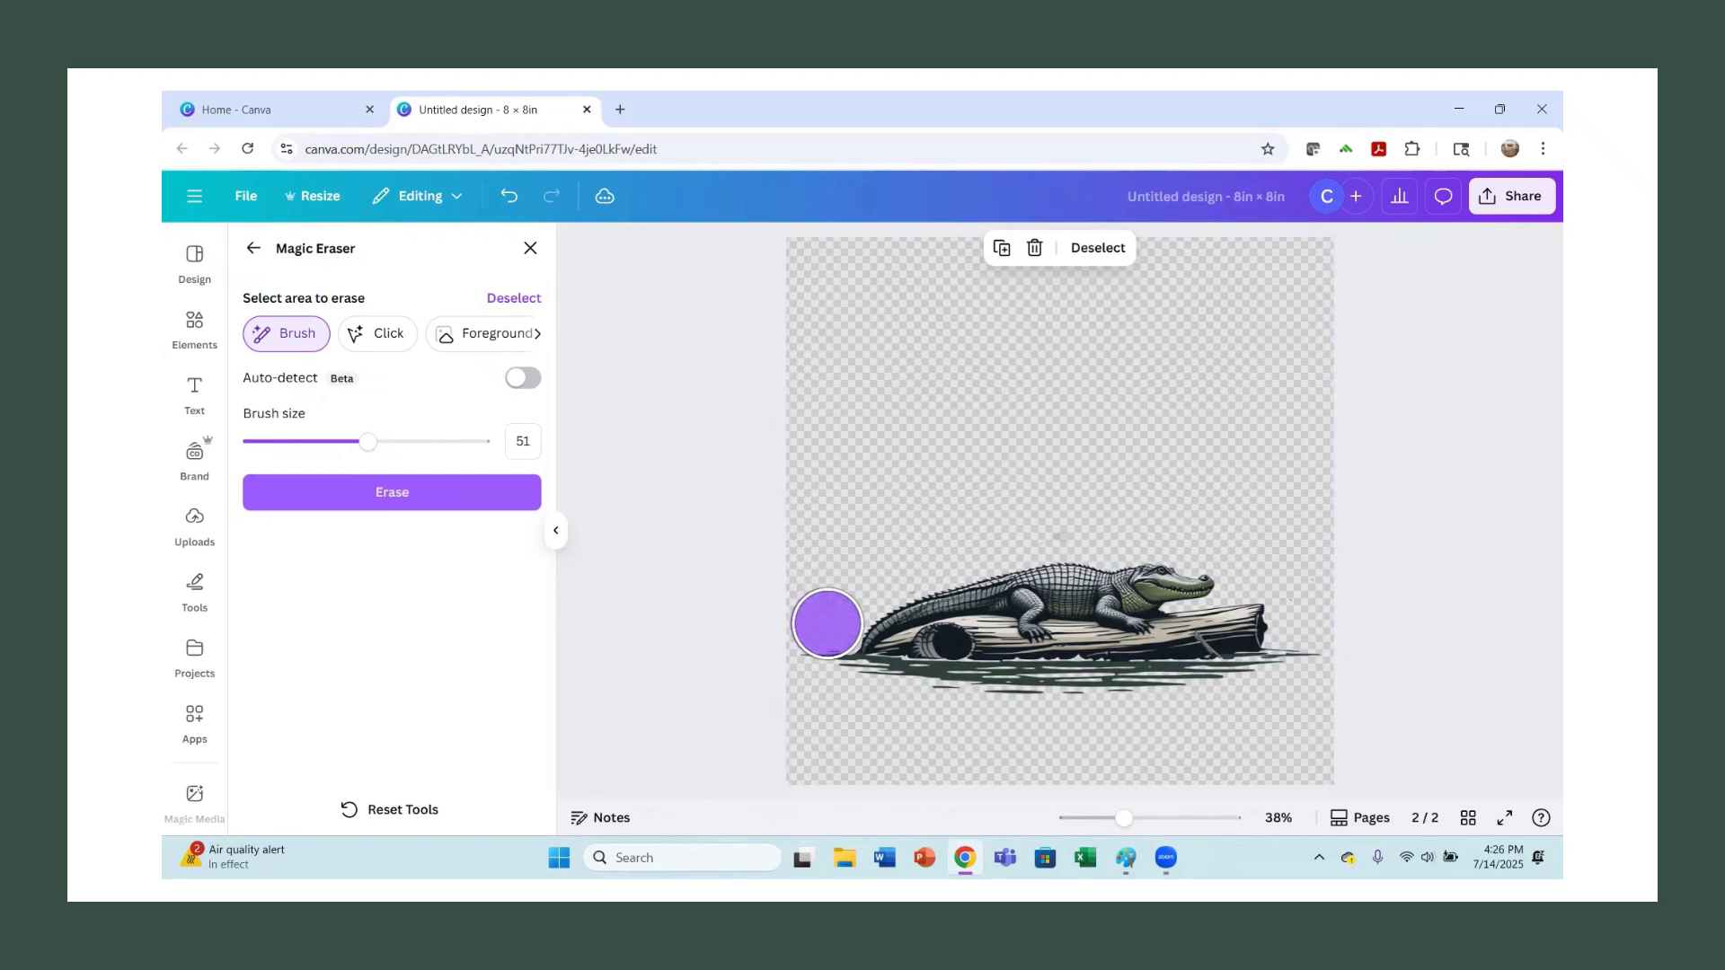
{"action": "left_click", "coordinate": [454, 500]}
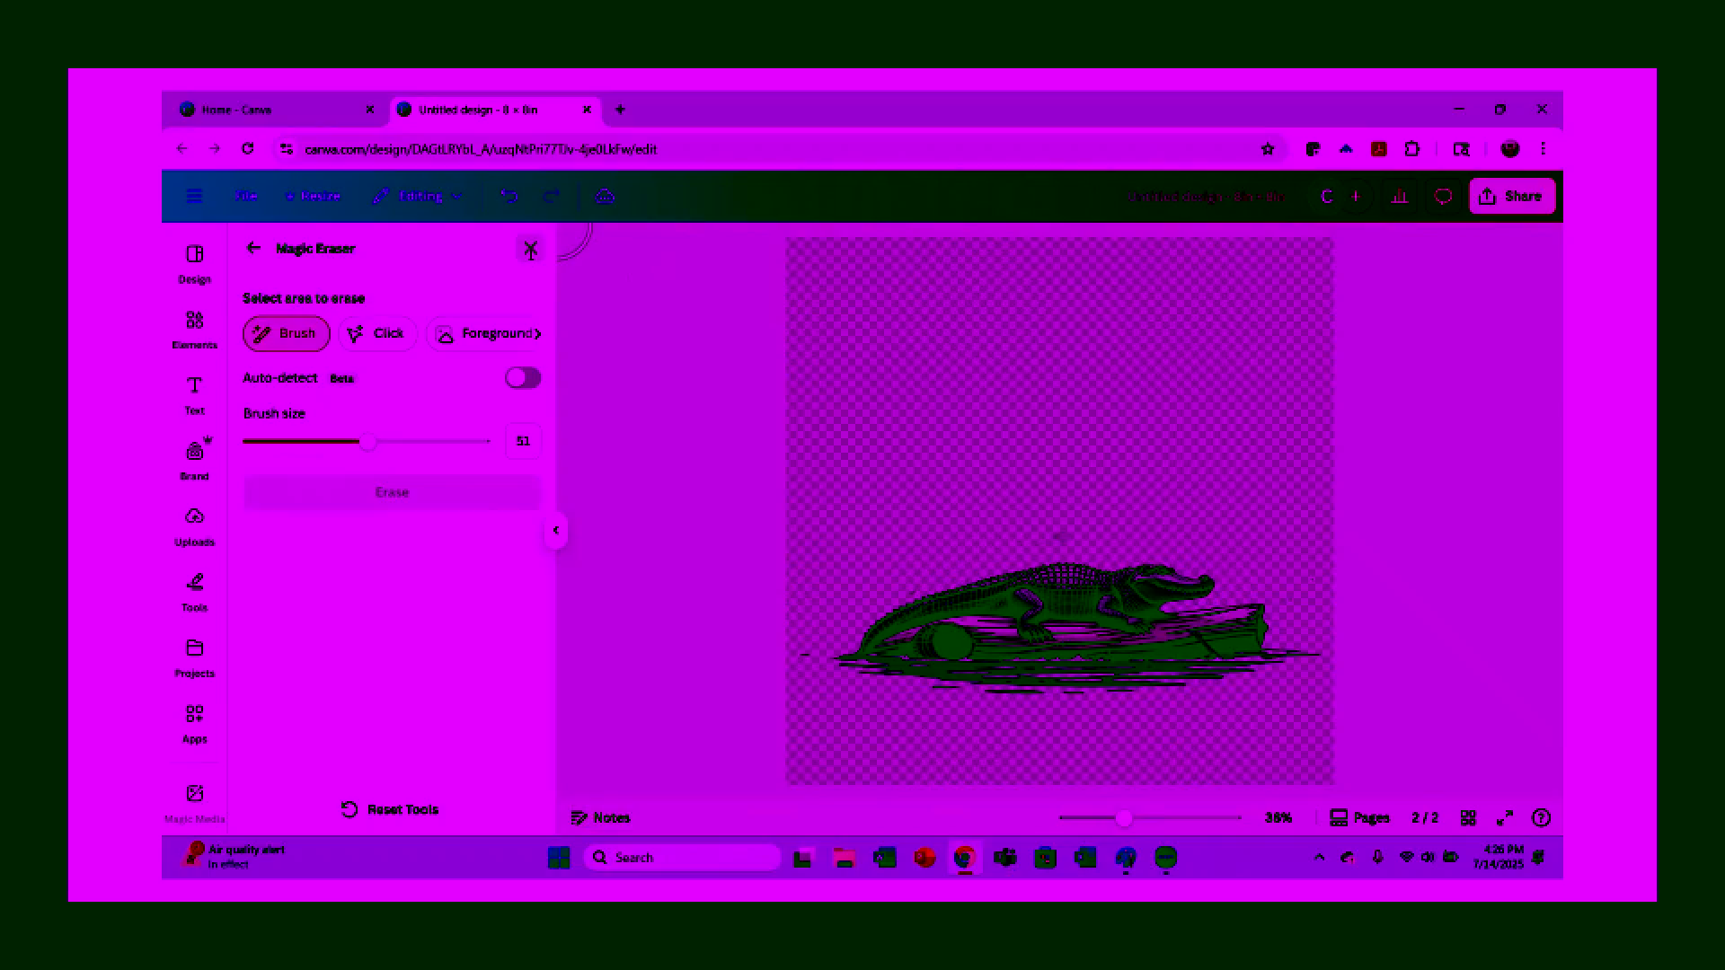
{"action": "left_click", "coordinate": [531, 249]}
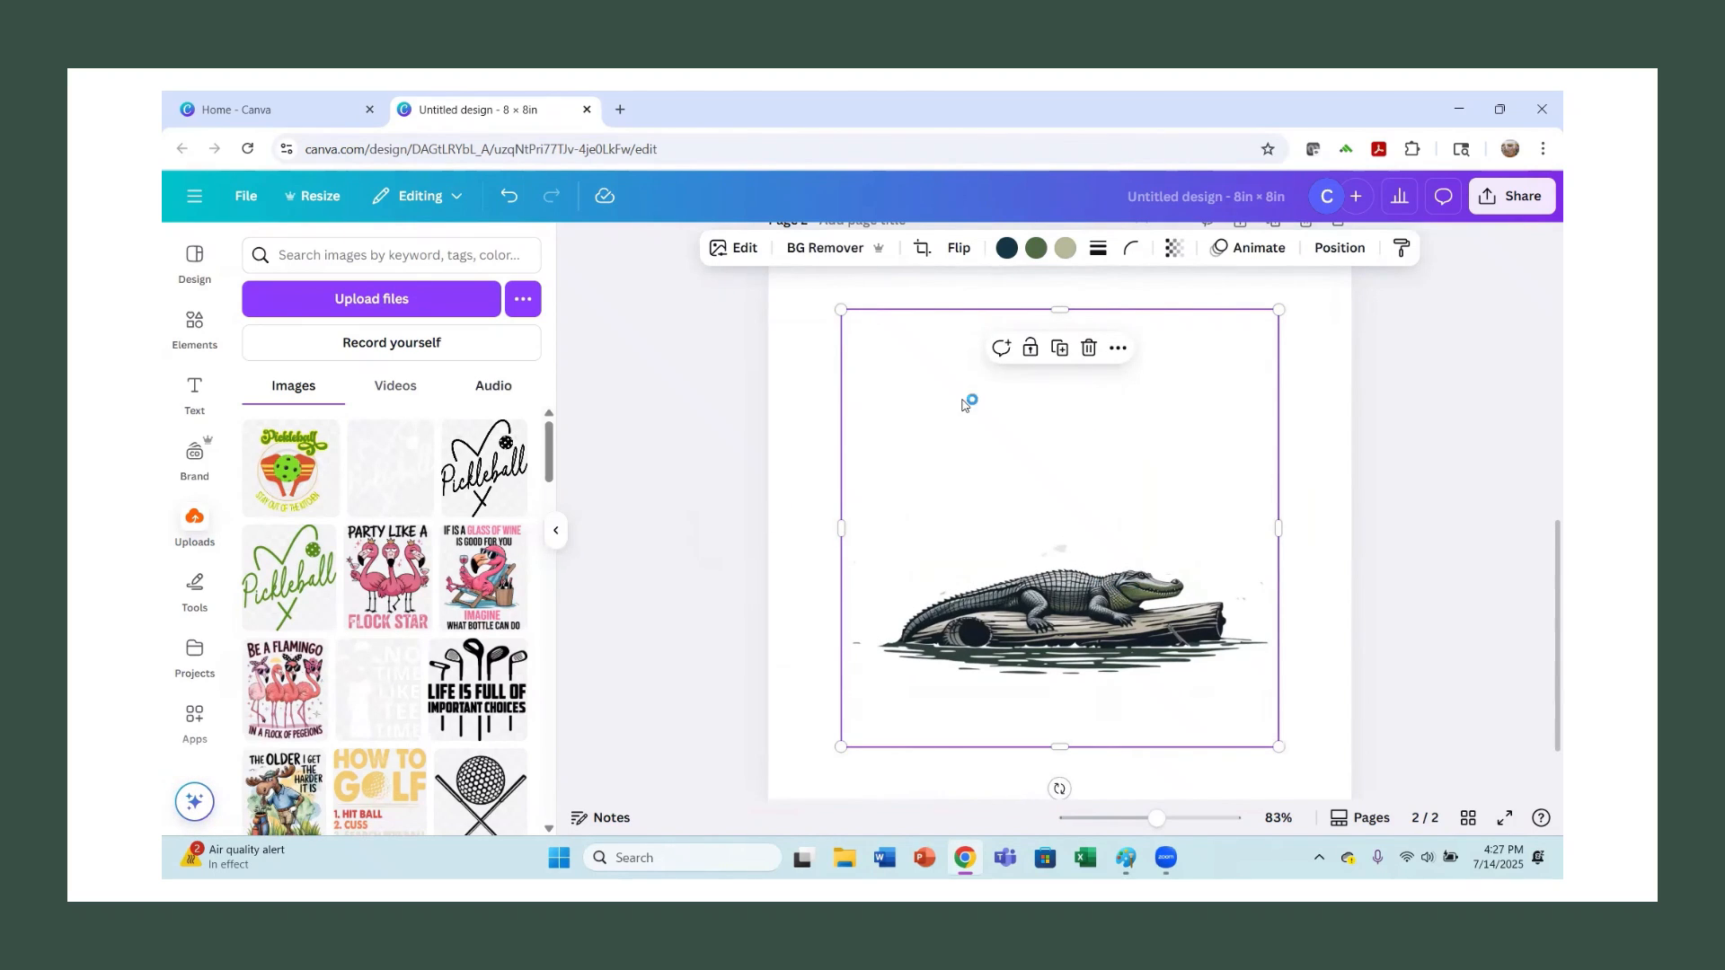
Use the Magic Eraser again at brush size 40 to erase the stray specks above and beside the alligator.
{"action": "left_click", "coordinate": [735, 248]}
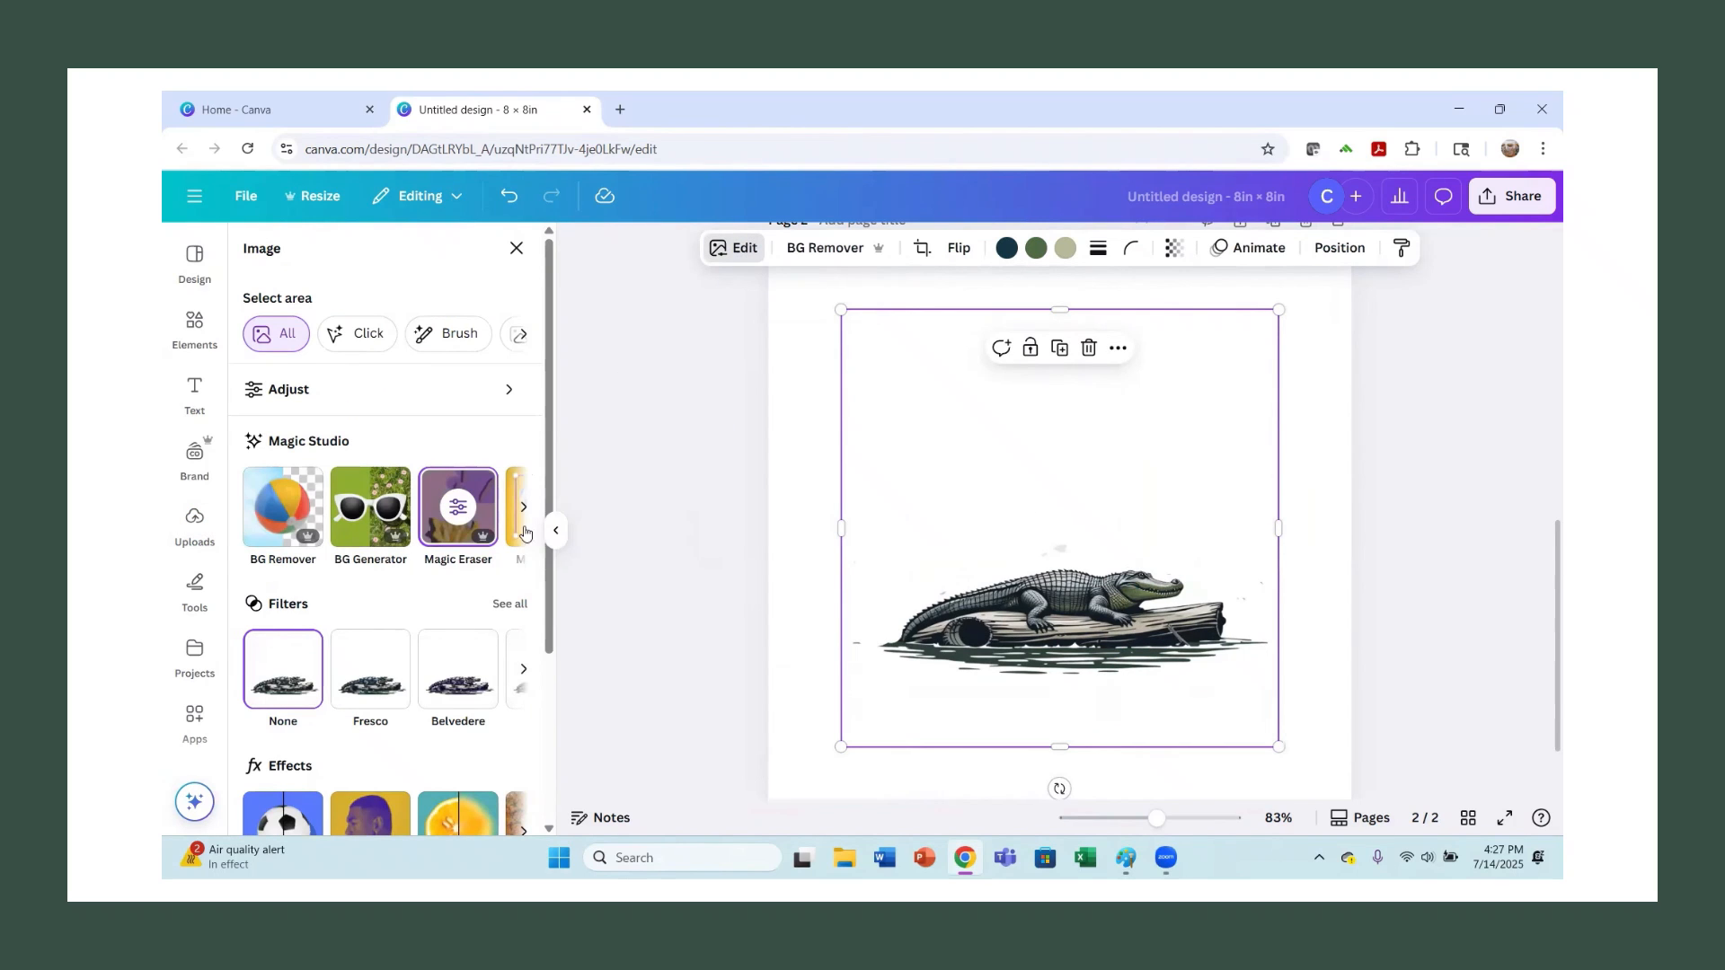
{"action": "left_click", "coordinate": [480, 541]}
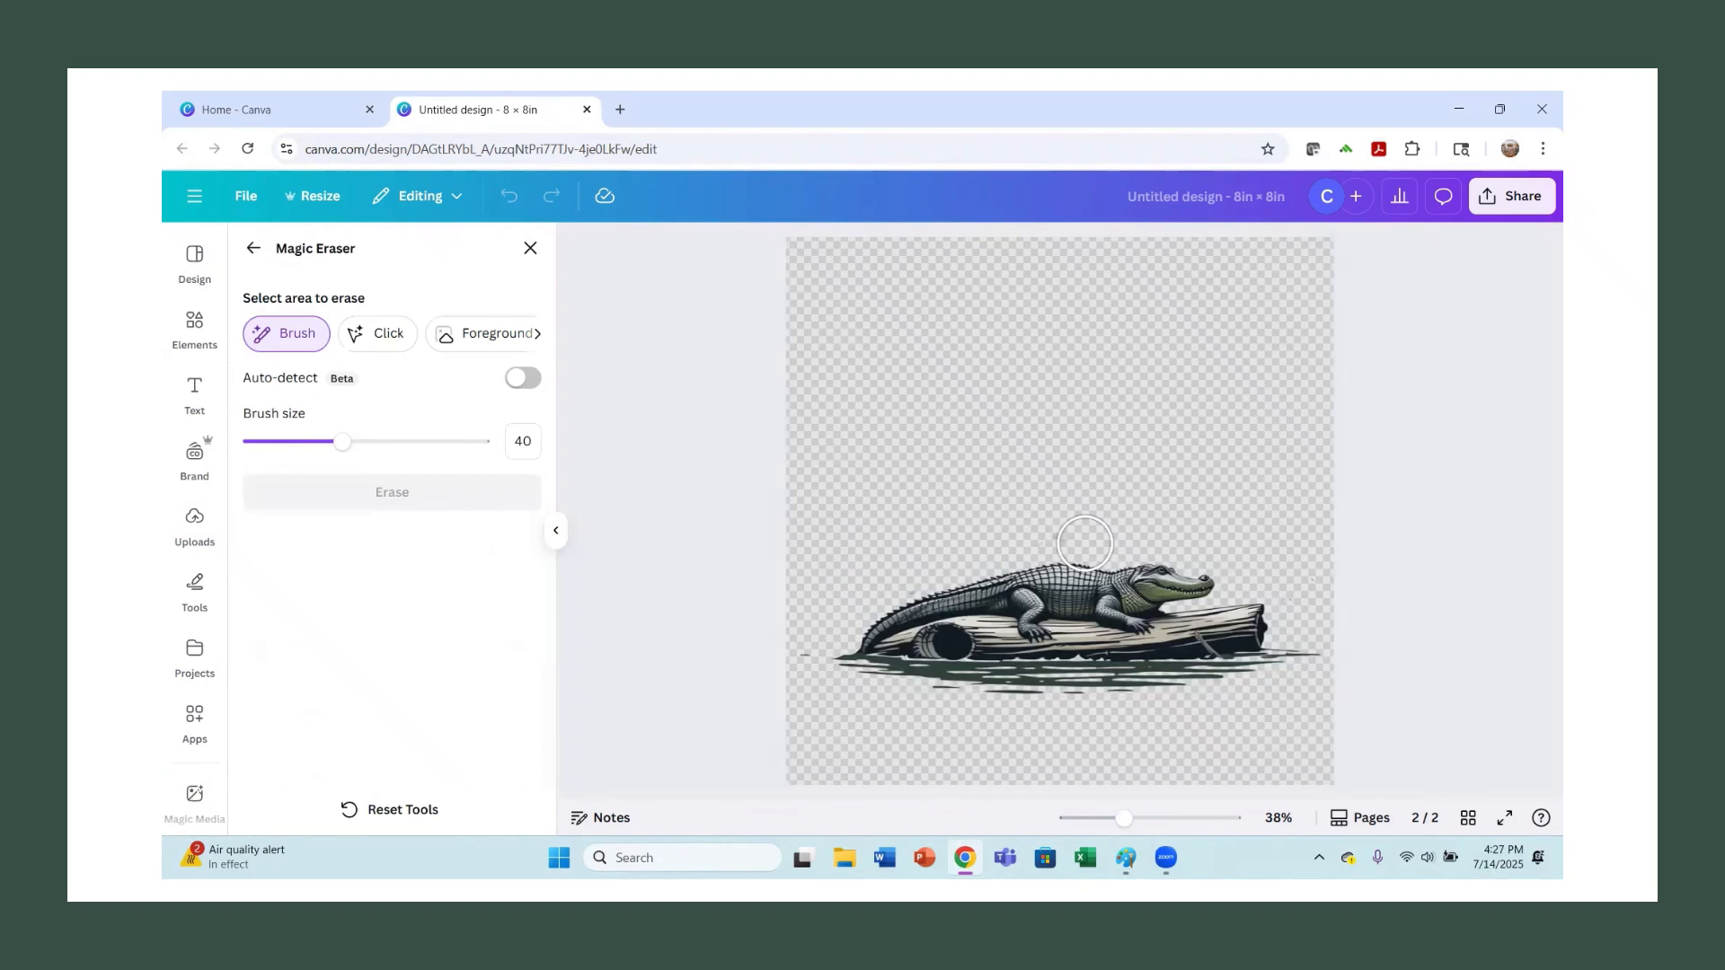
{"action": "left_click", "coordinate": [1293, 586]}
{"action": "mouse_move", "coordinate": [1052, 528]}
{"action": "left_mouse_down"}
{"action": "mouse_move", "coordinate": [1208, 534]}
{"action": "mouse_move", "coordinate": [1105, 494]}
{"action": "mouse_move", "coordinate": [980, 519]}
{"action": "mouse_move", "coordinate": [824, 605]}
{"action": "mouse_move", "coordinate": [804, 652]}
{"action": "left_mouse_up"}
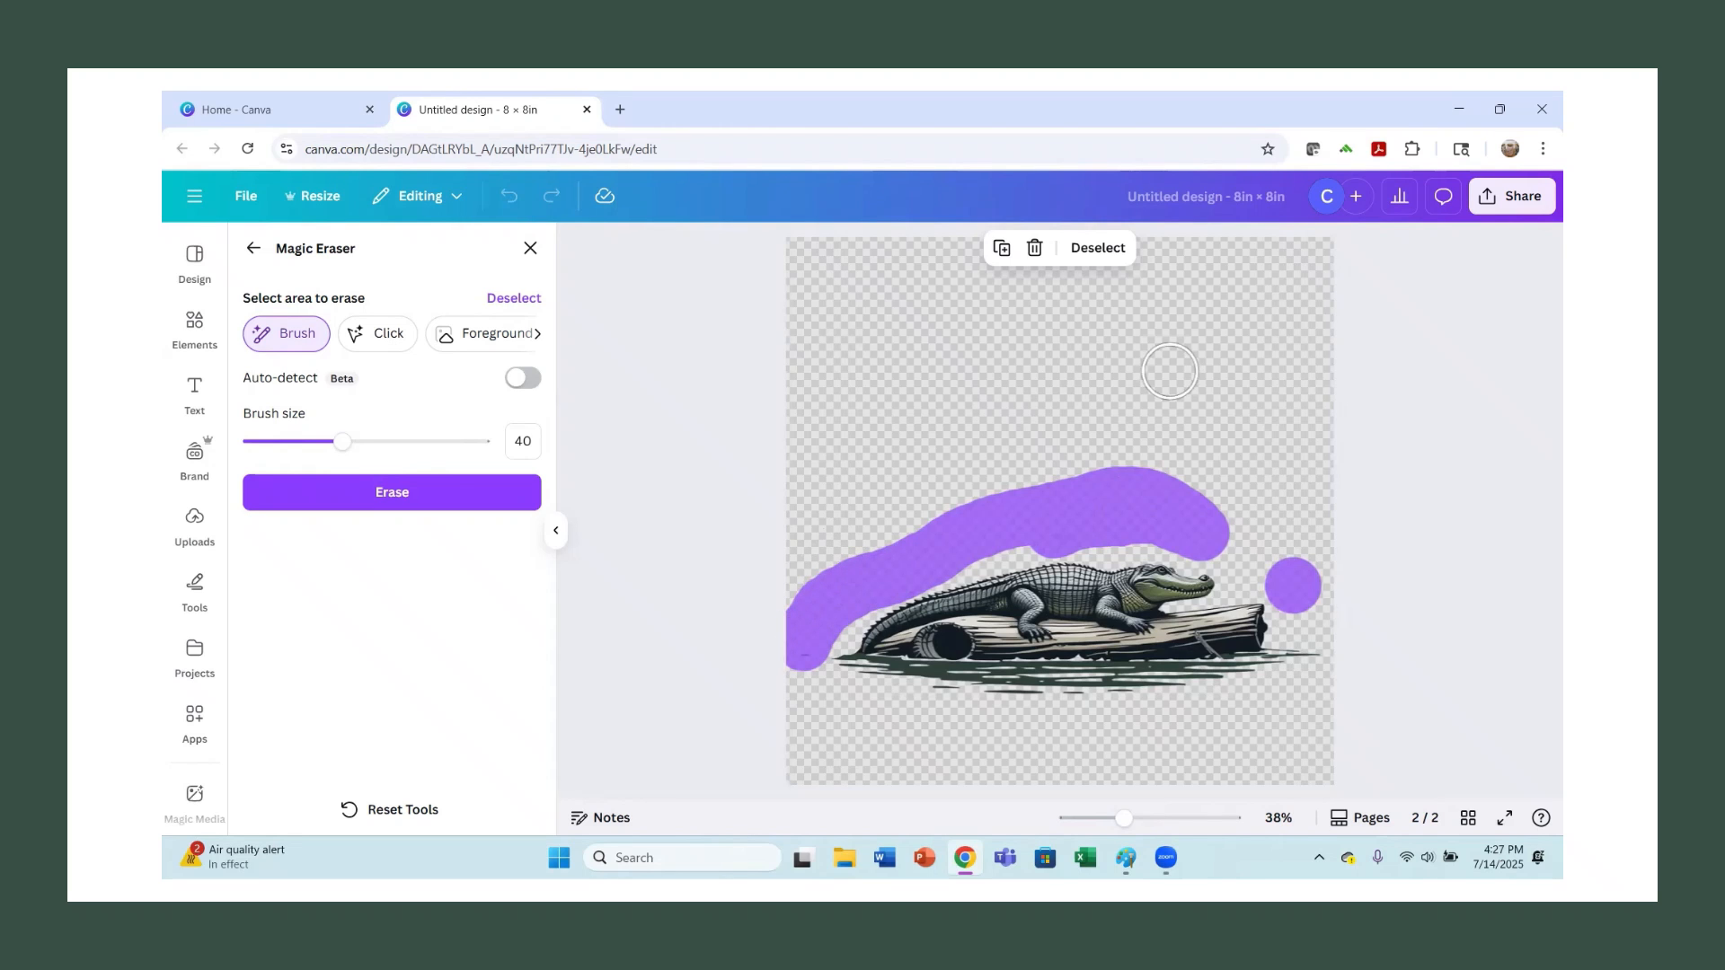
{"action": "left_click", "coordinate": [454, 495]}
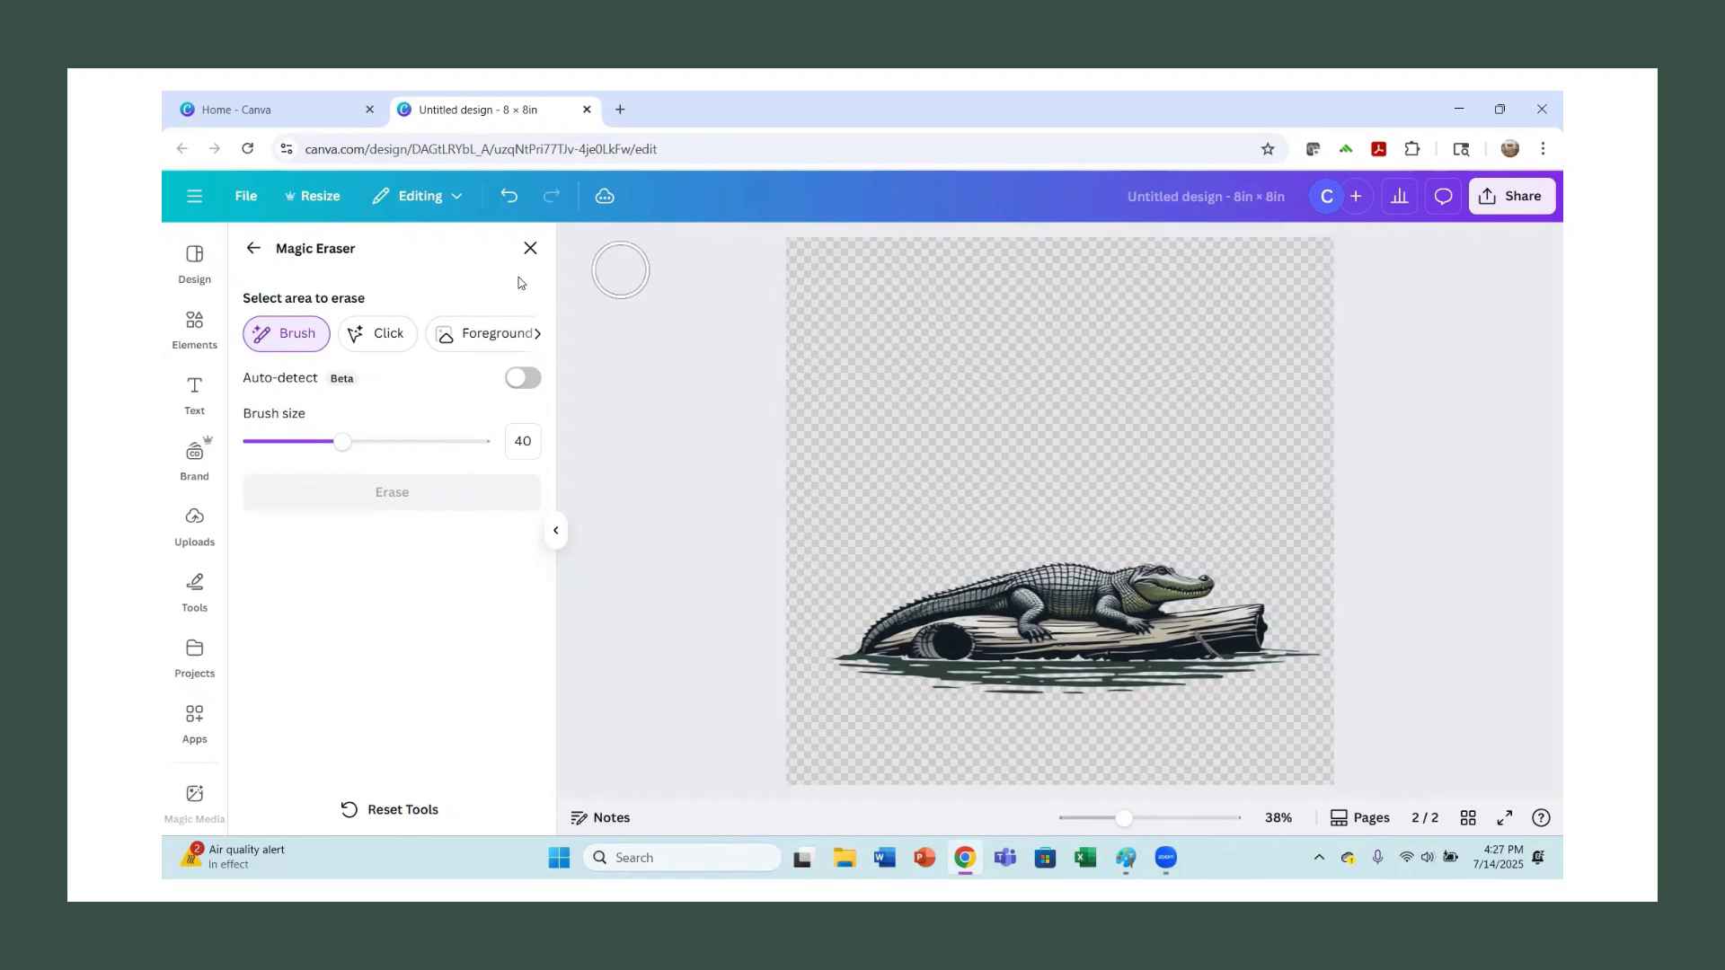
{"action": "left_click", "coordinate": [531, 249]}
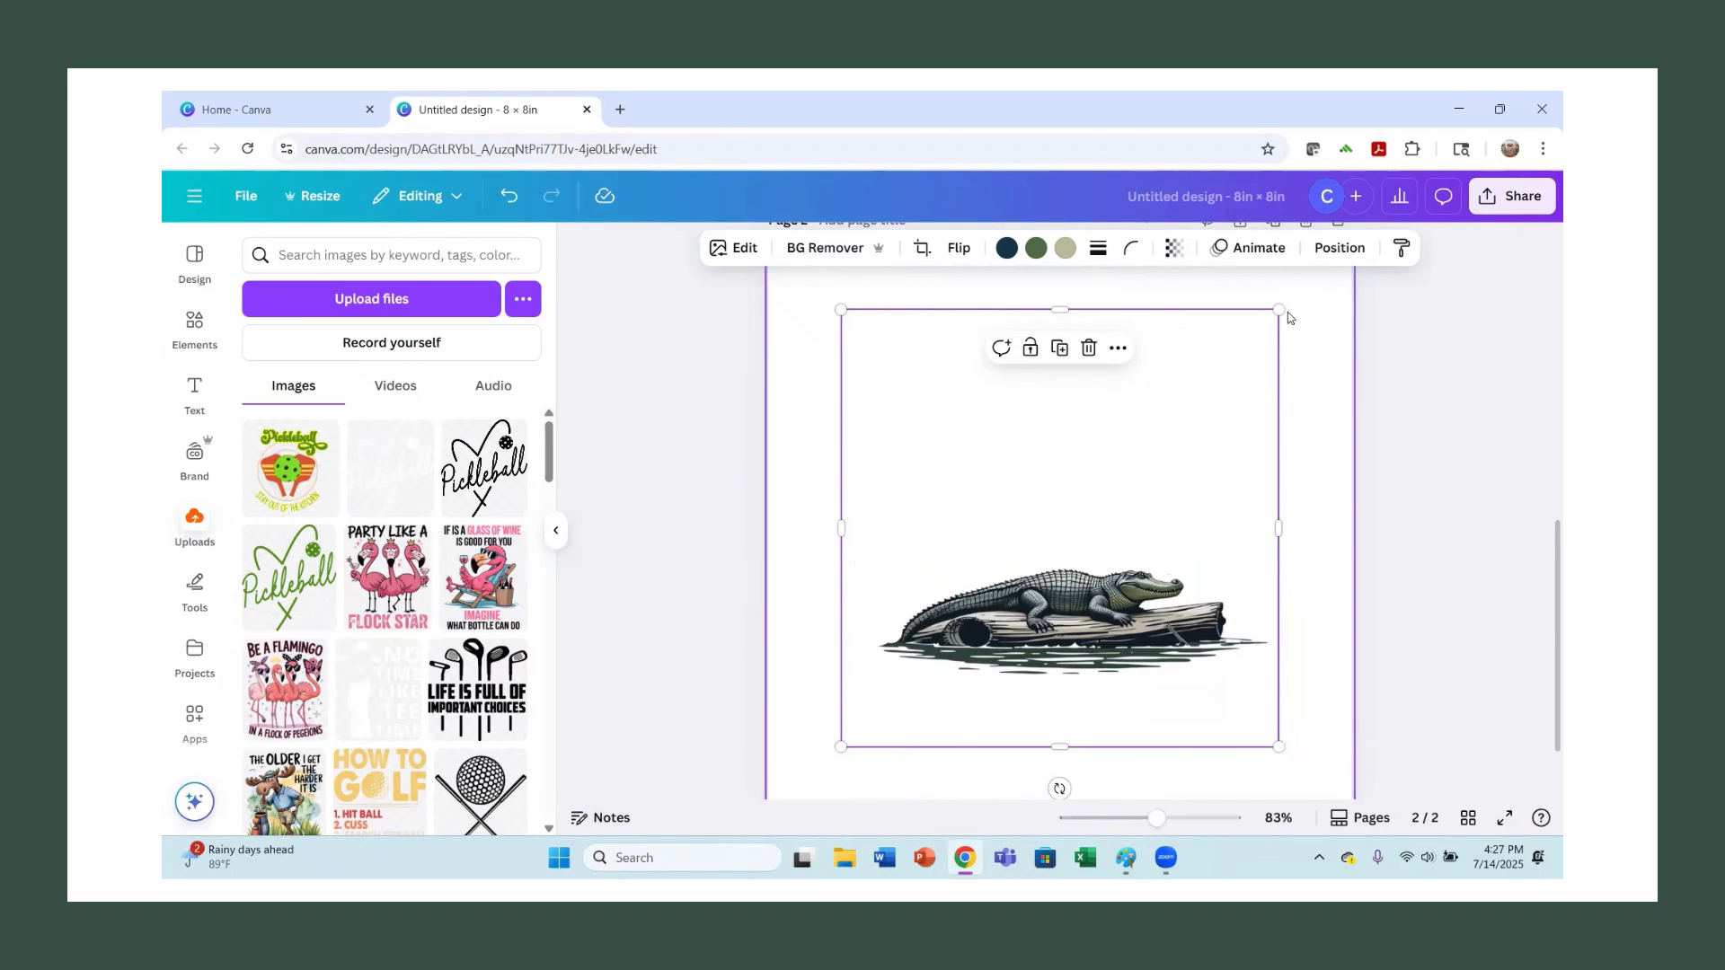
Enlarge the alligator image from two opposite corners until it nearly fills the width of page 2.
{"action": "left_click_drag", "start_coordinate": [1281, 310], "coordinate": [1392, 269]}
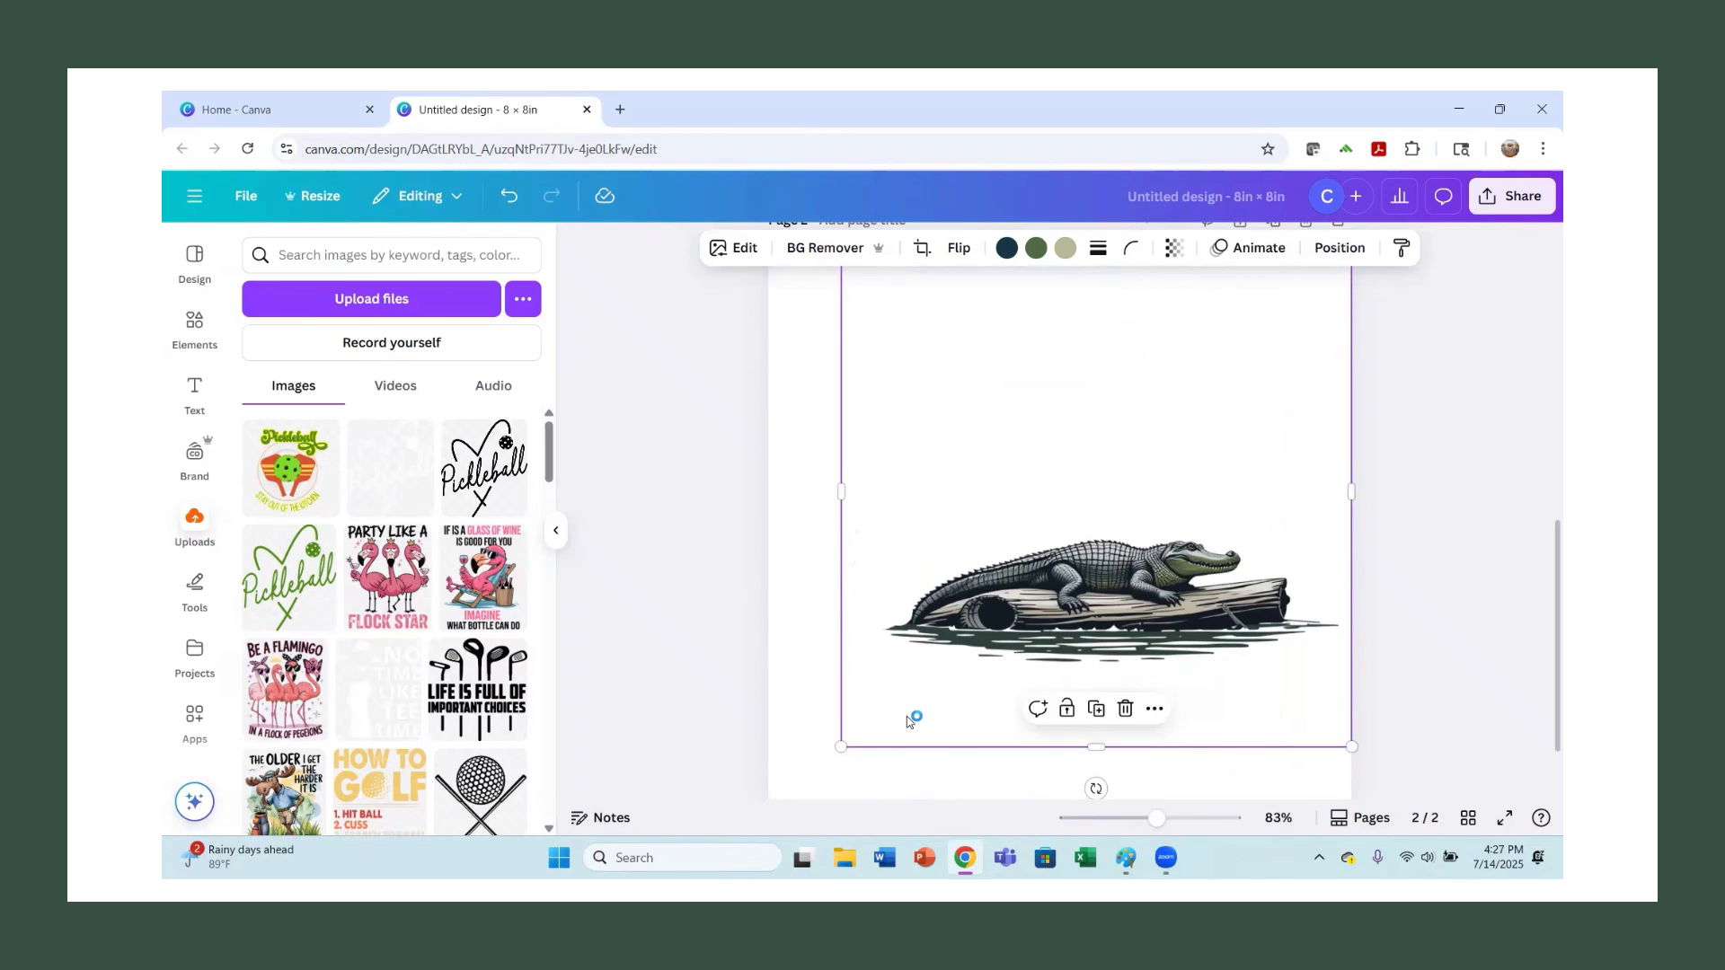
{"action": "left_click_drag", "start_coordinate": [841, 747], "coordinate": [787, 800]}
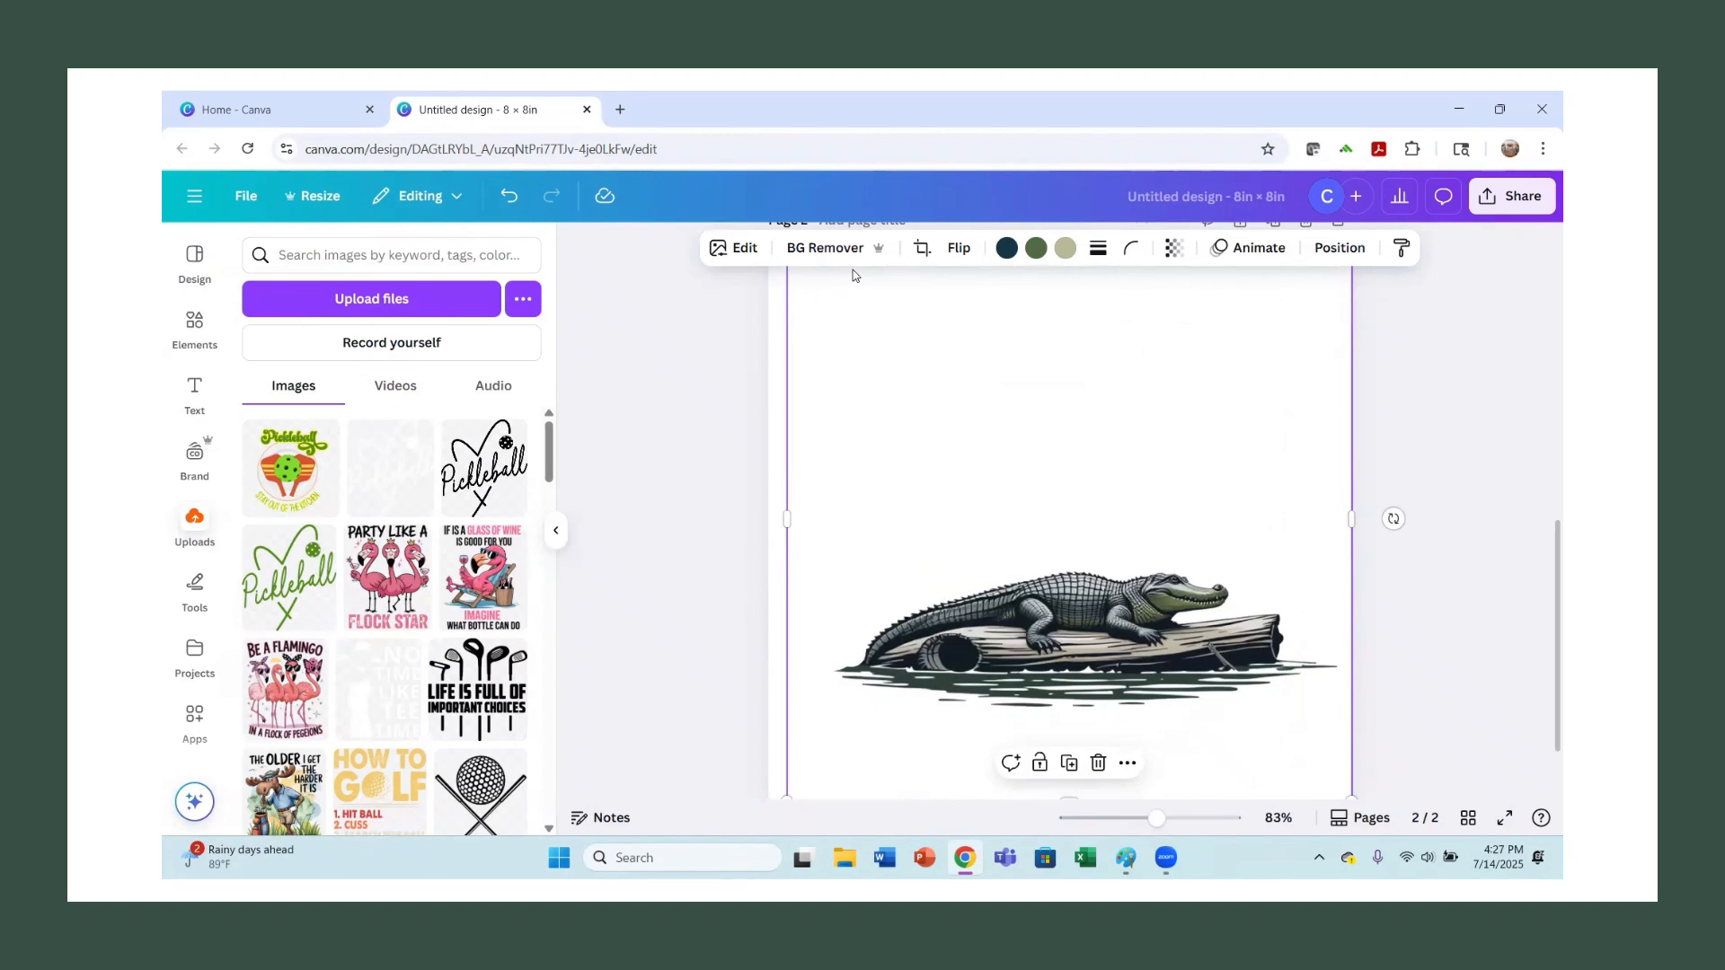
{"action": "left_click", "coordinate": [746, 250]}
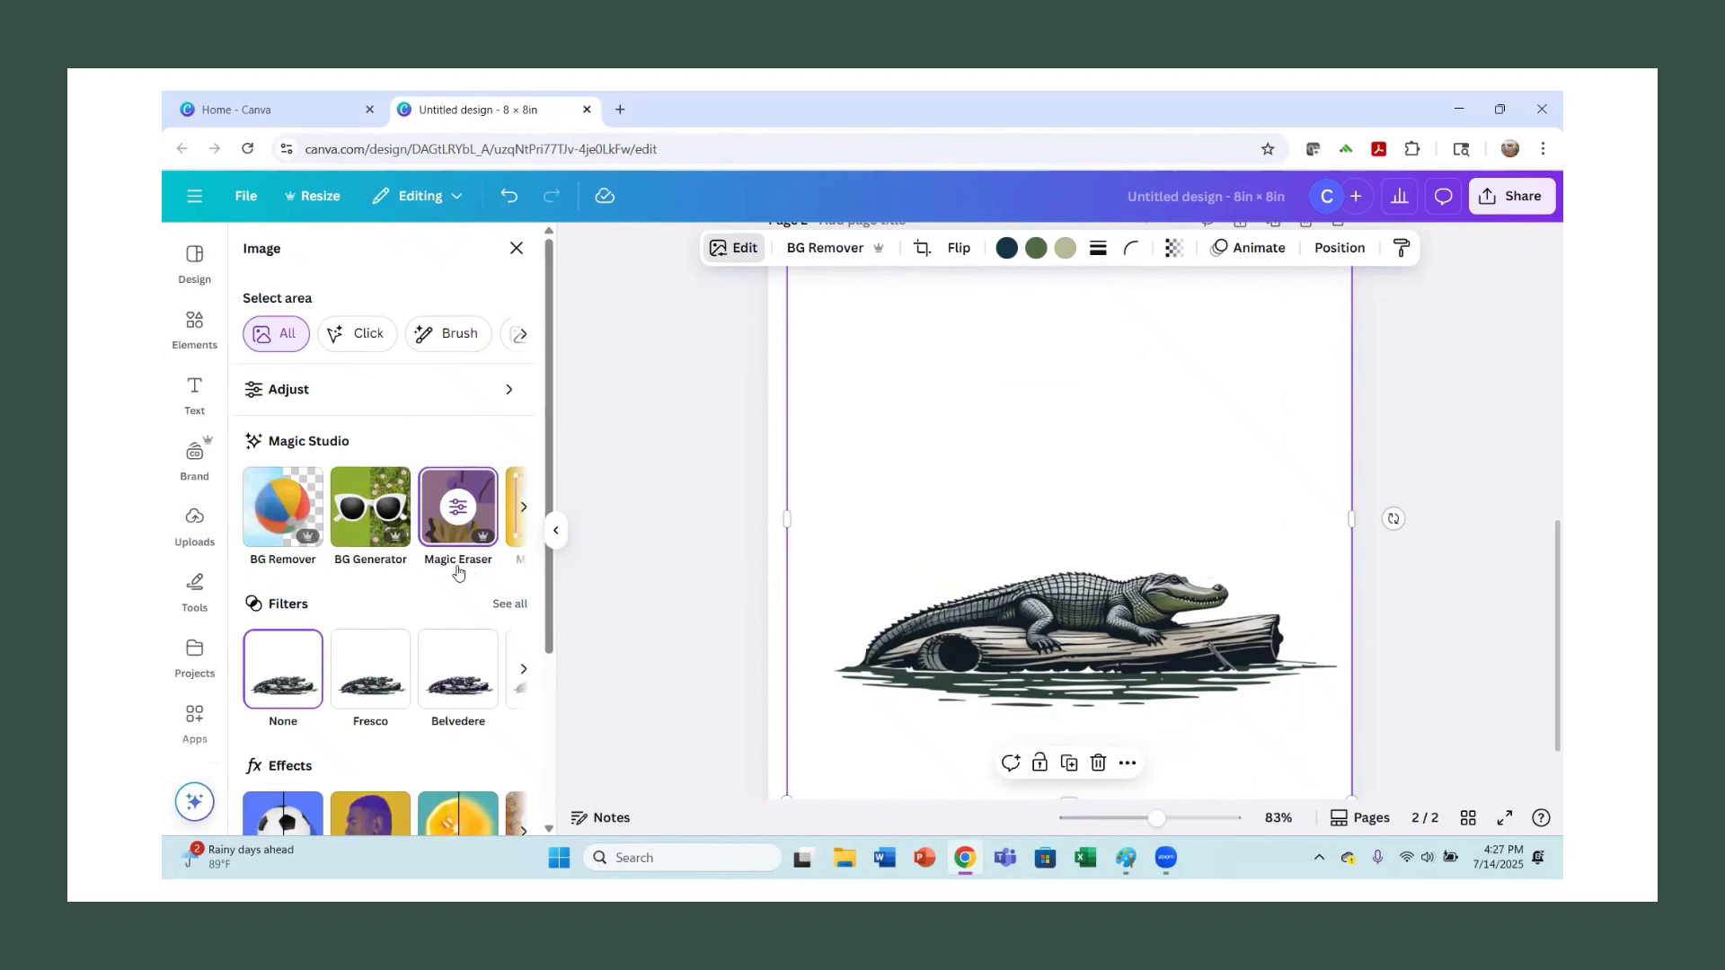
{"action": "scroll", "coordinate": [339, 618], "scroll_direction": "down", "scroll_amount": 3}
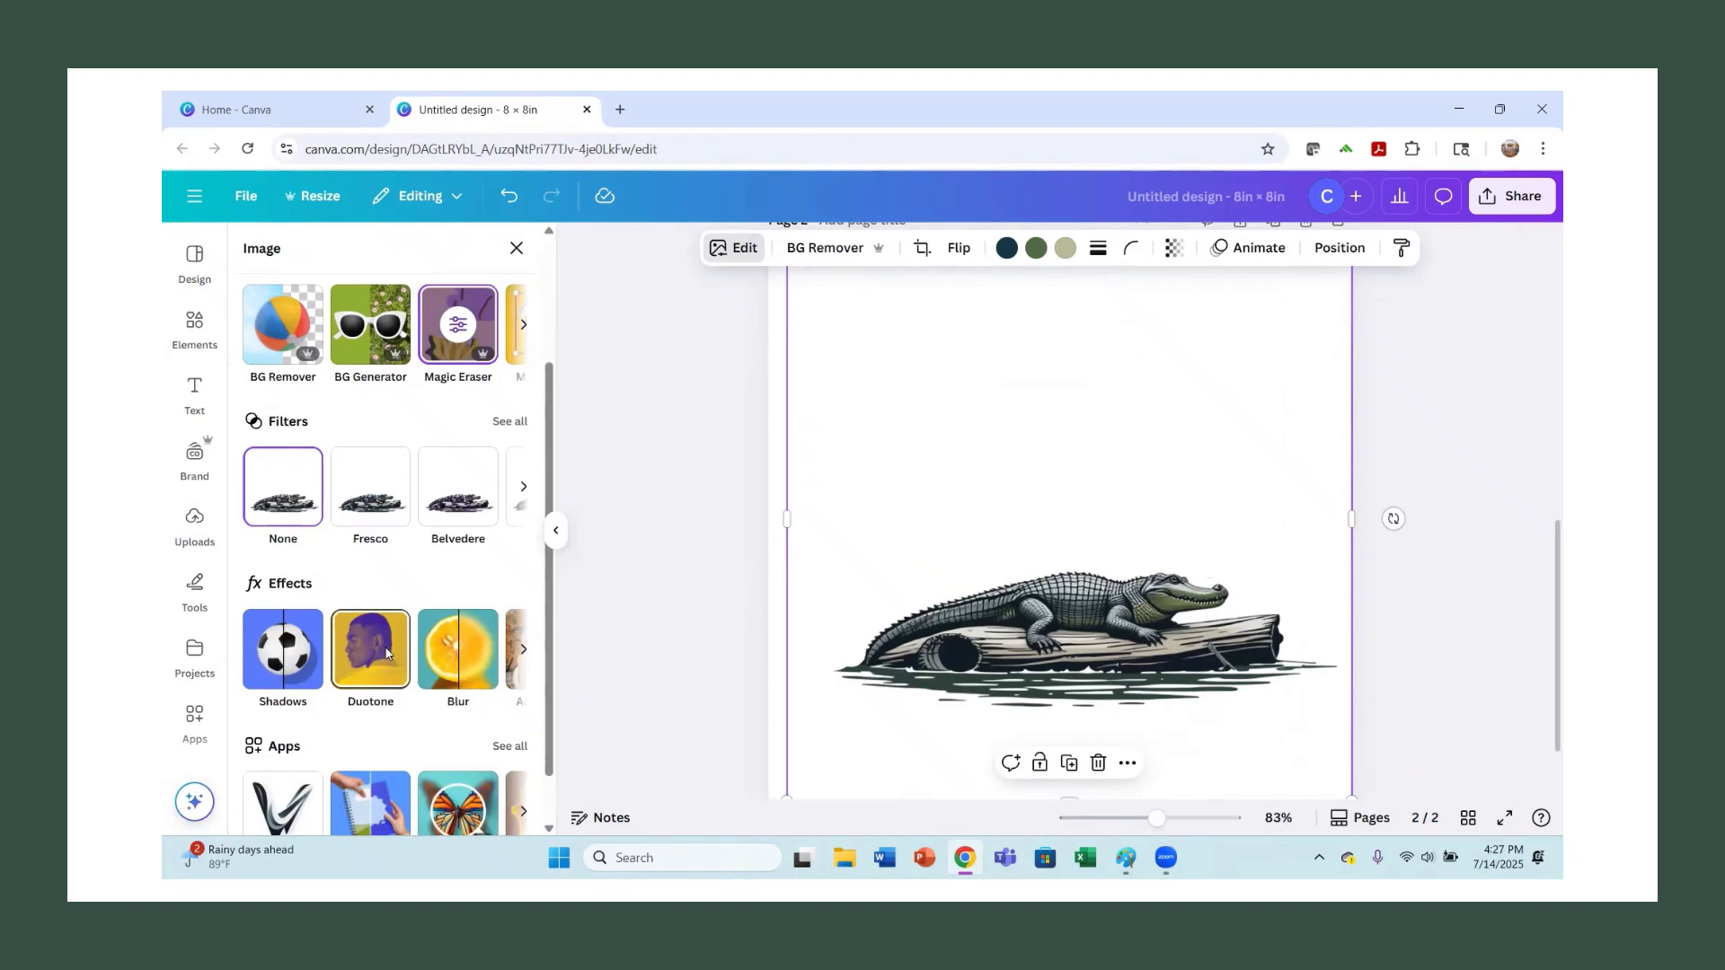
{"action": "left_click", "coordinate": [386, 645]}
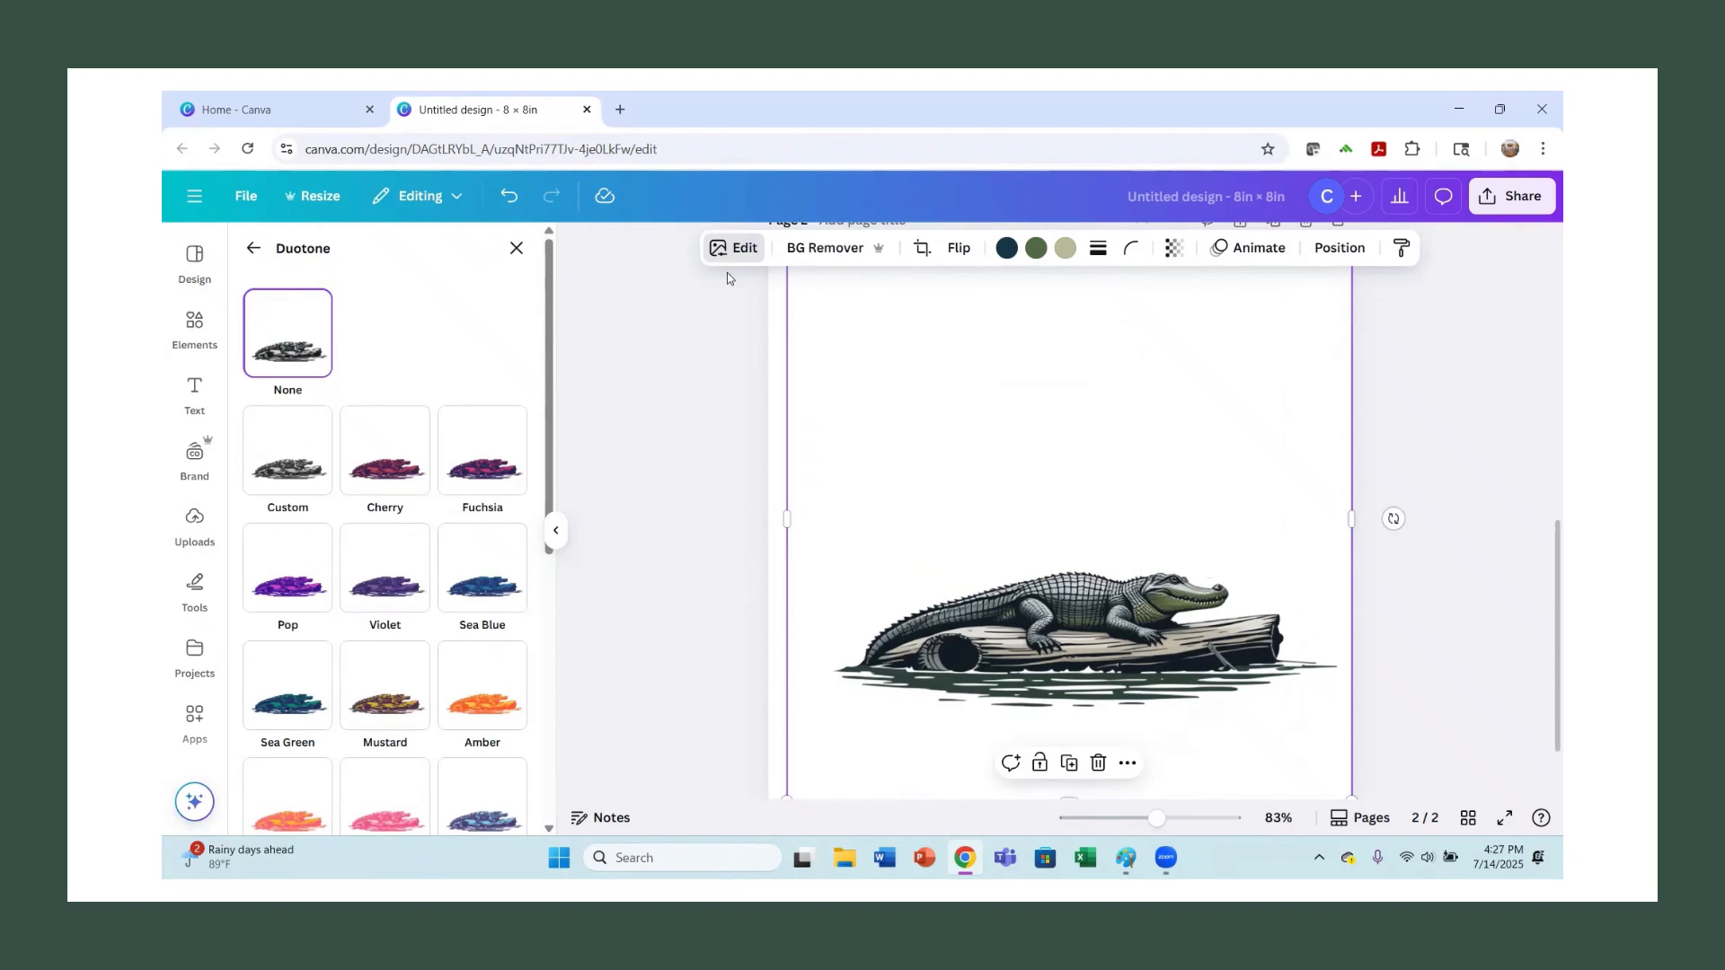
{"action": "left_click", "coordinate": [742, 243]}
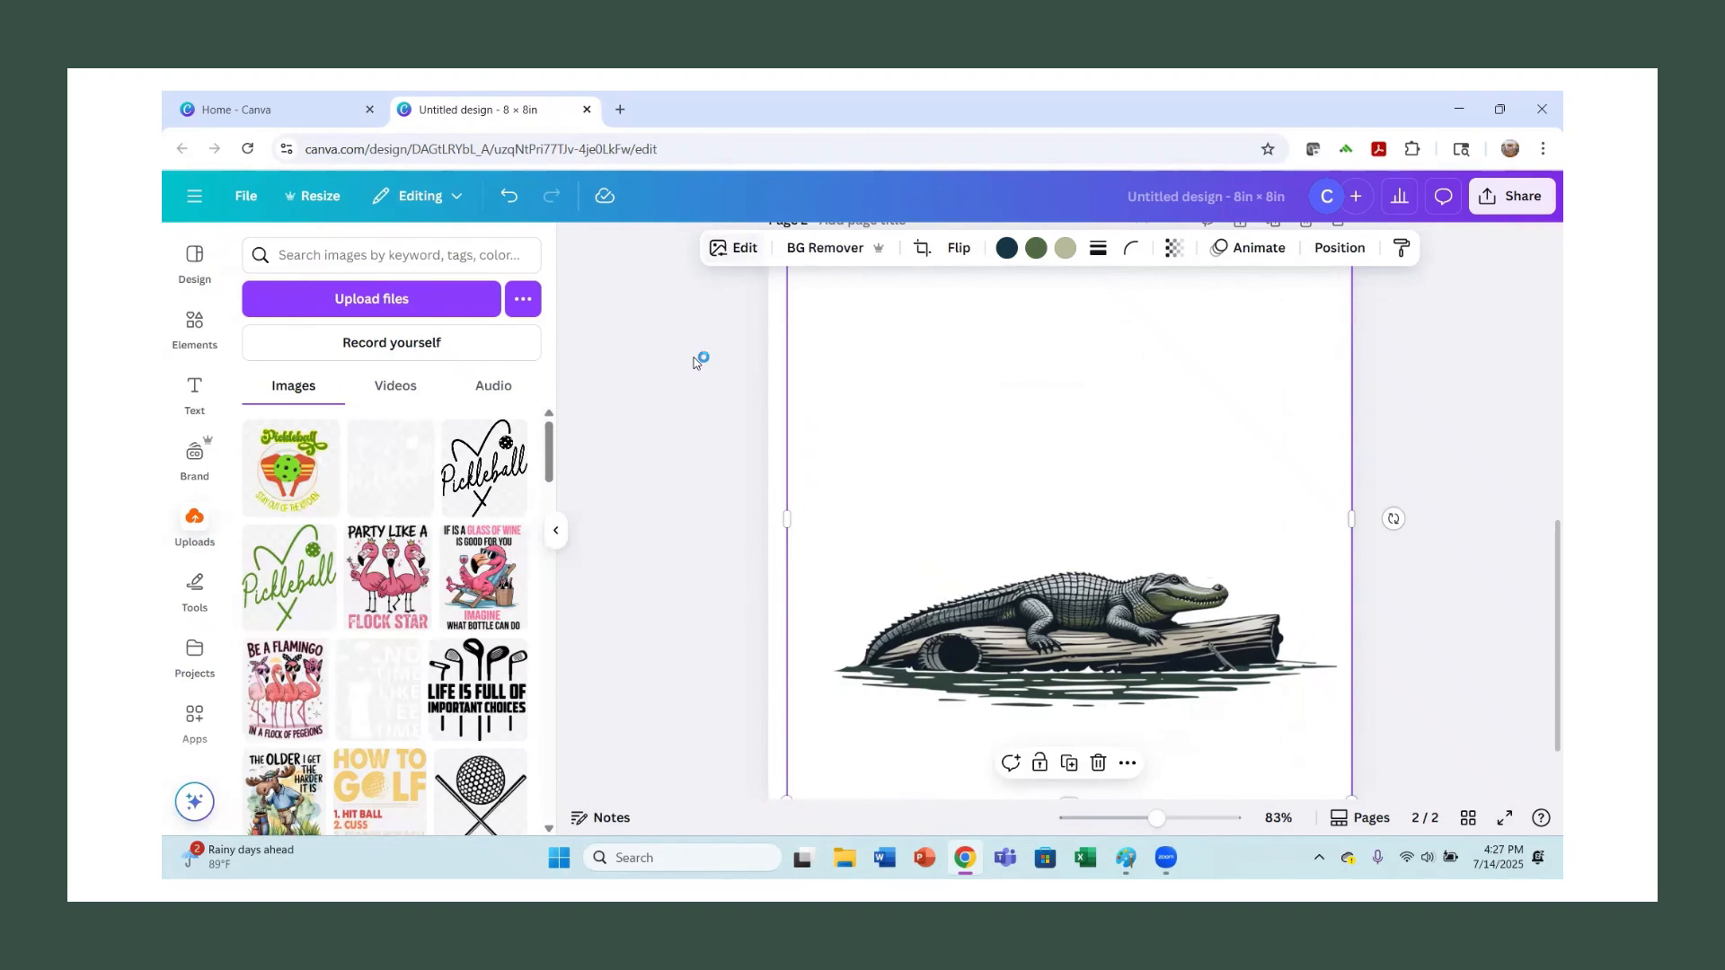
{"action": "left_click", "coordinate": [746, 248]}
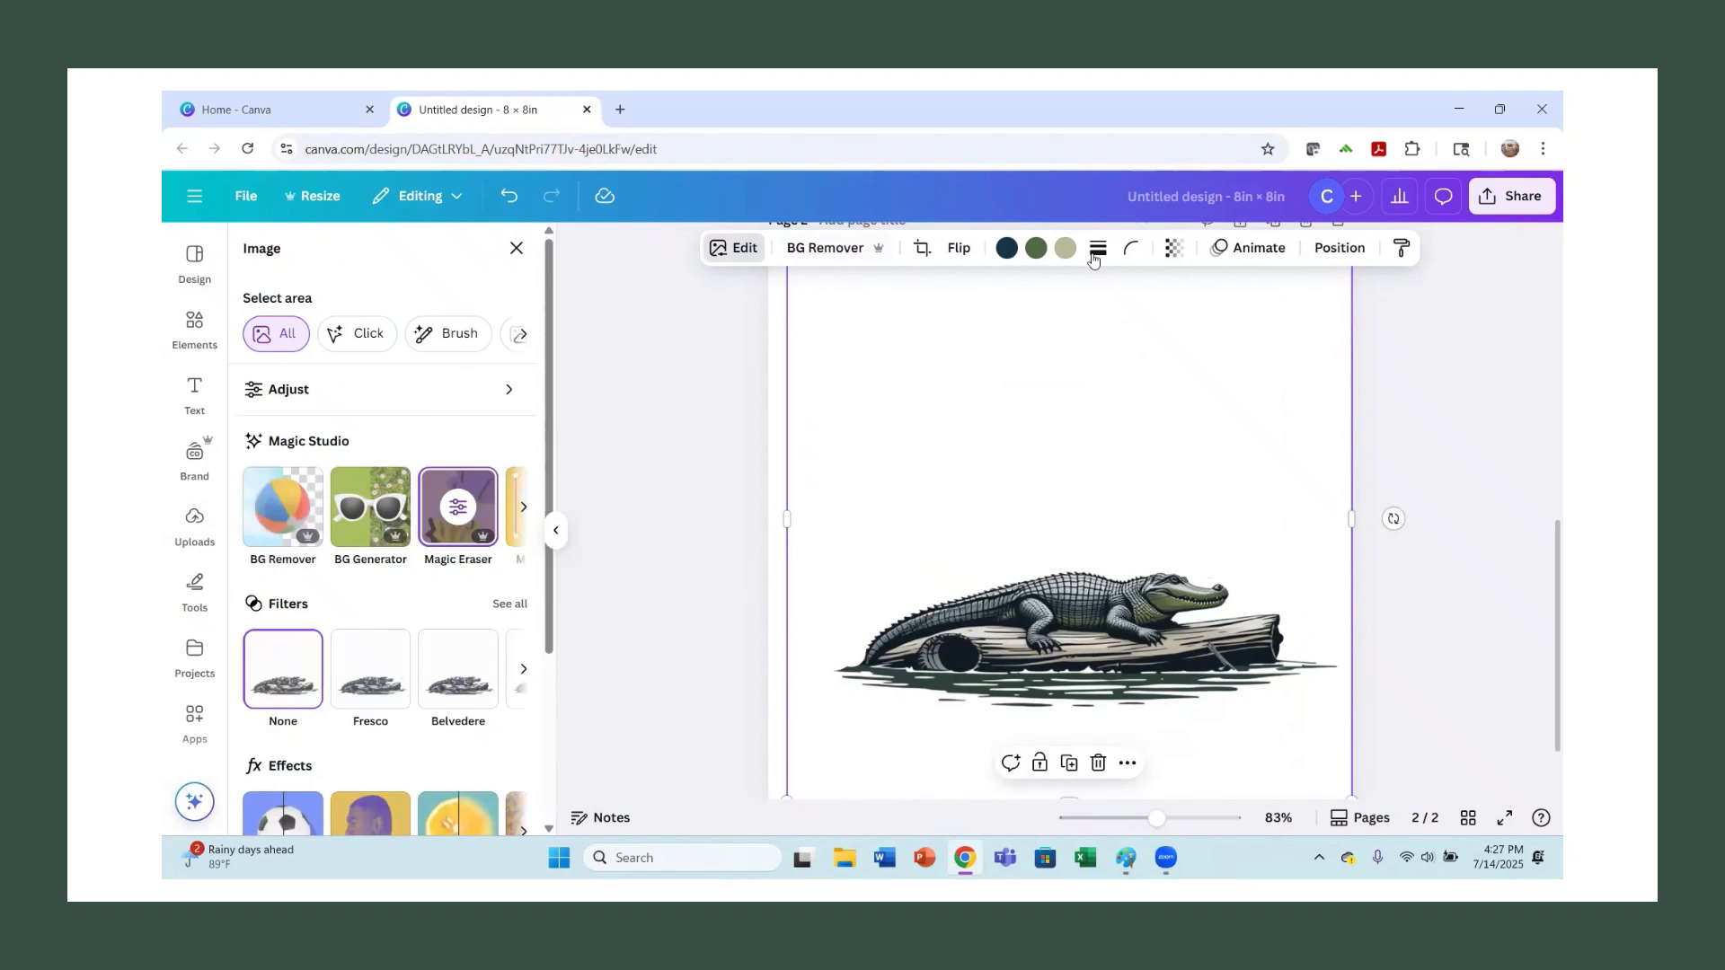
Recolor the image's green to the medium blue from the flamingo image's photo colors.
{"action": "left_click", "coordinate": [1036, 249]}
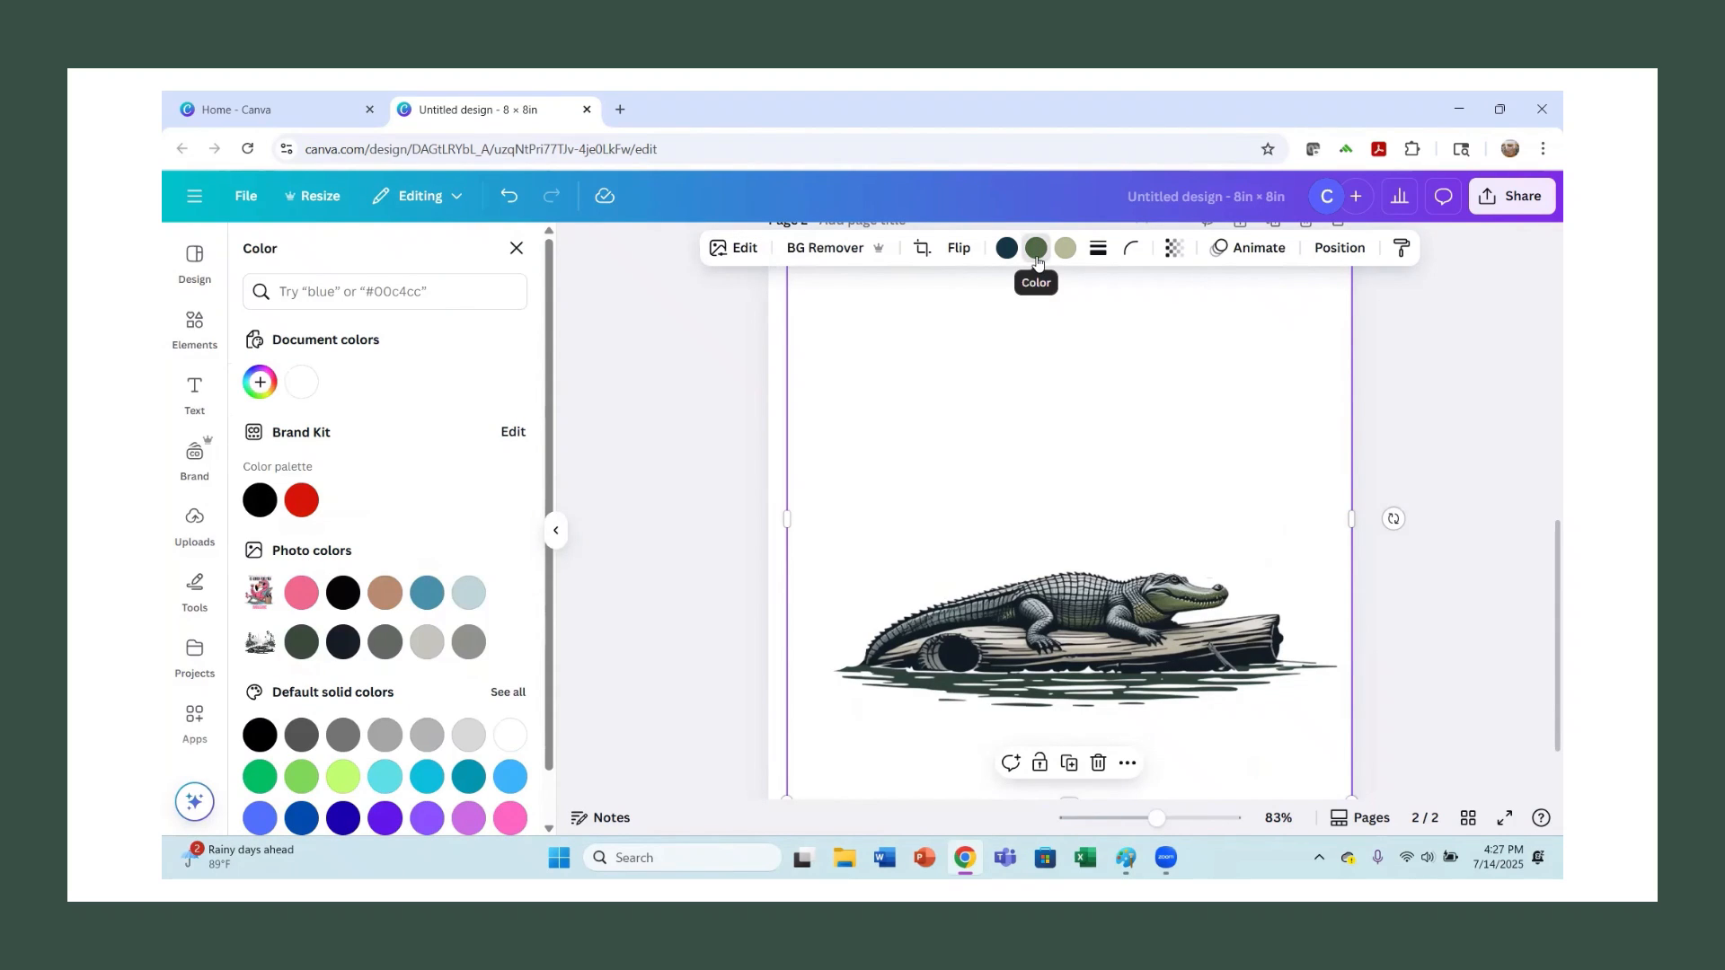
{"action": "left_click", "coordinate": [430, 594]}
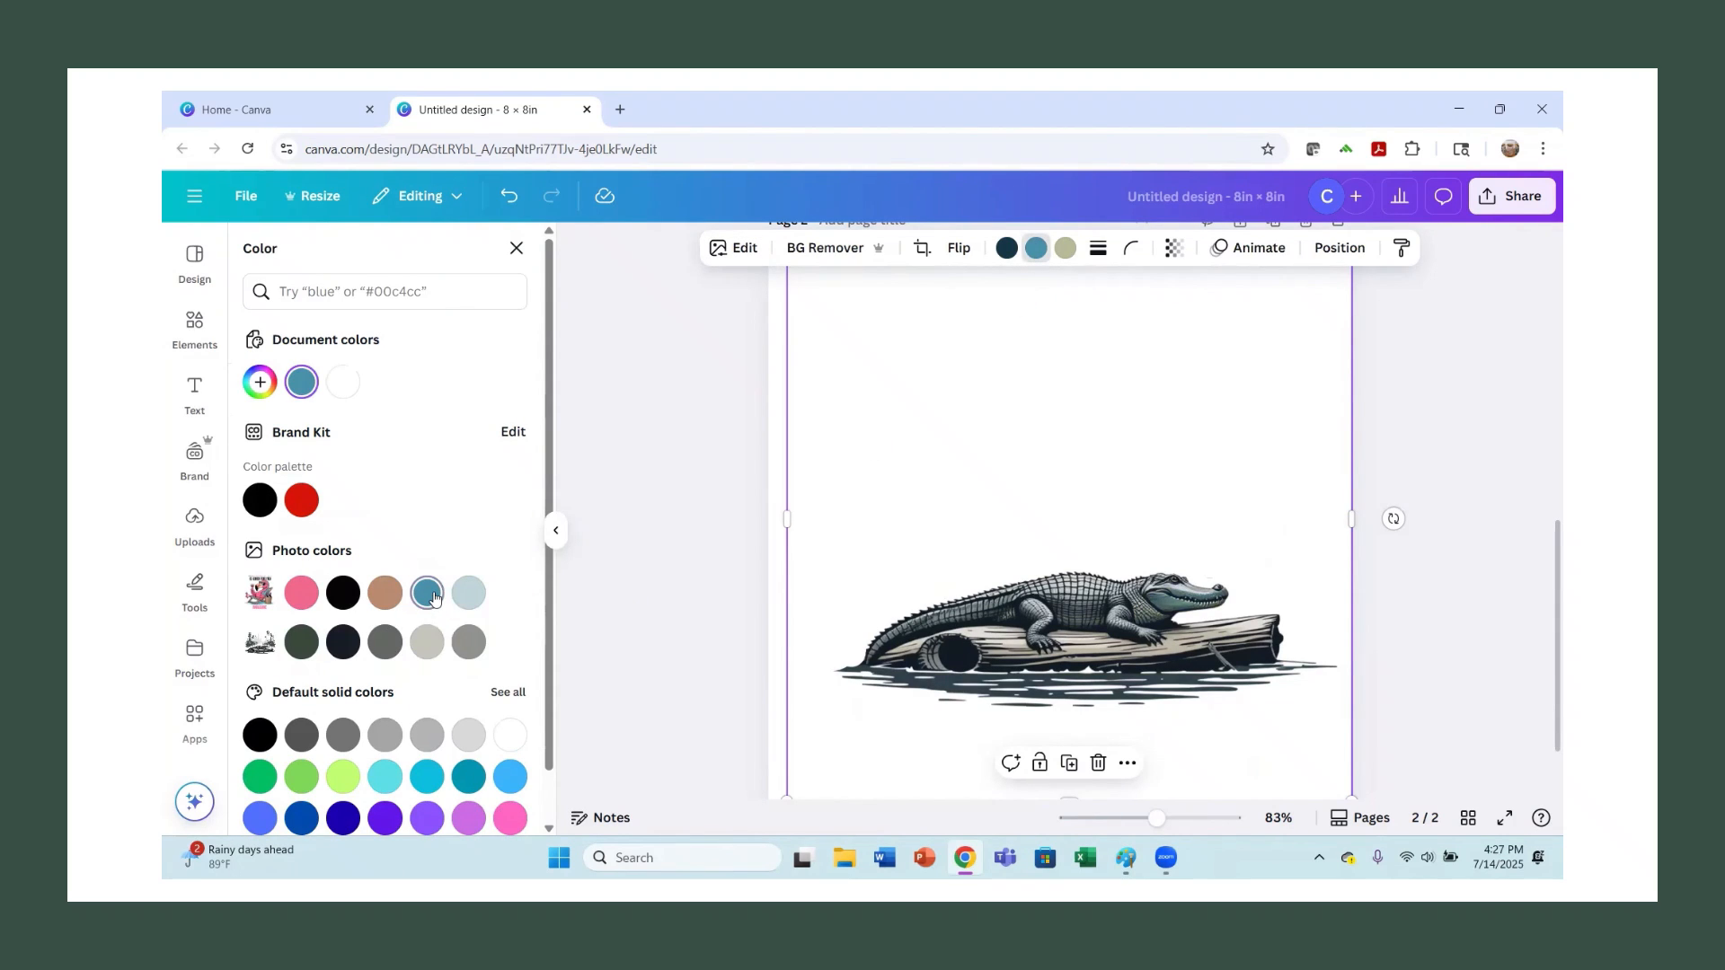
Try the light blue, gray and near-black photo colors on the alligator image's second color, settling on the flamingo image's pink.
{"action": "left_click", "coordinate": [468, 593]}
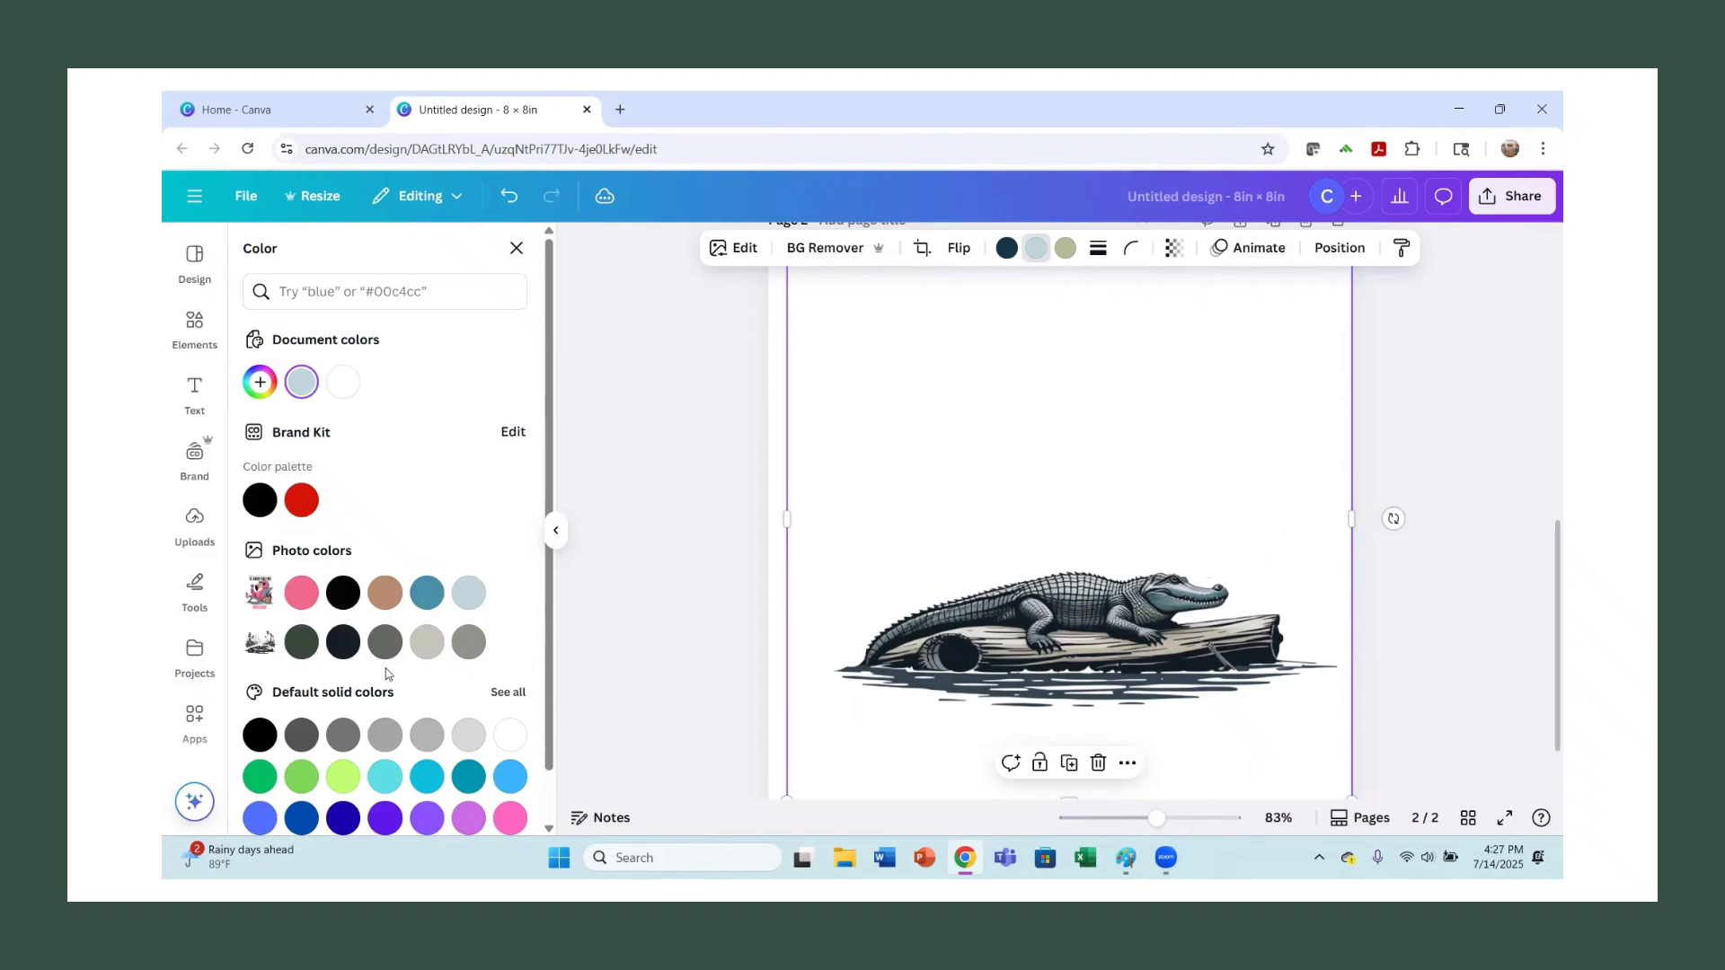
{"action": "left_click", "coordinate": [382, 644]}
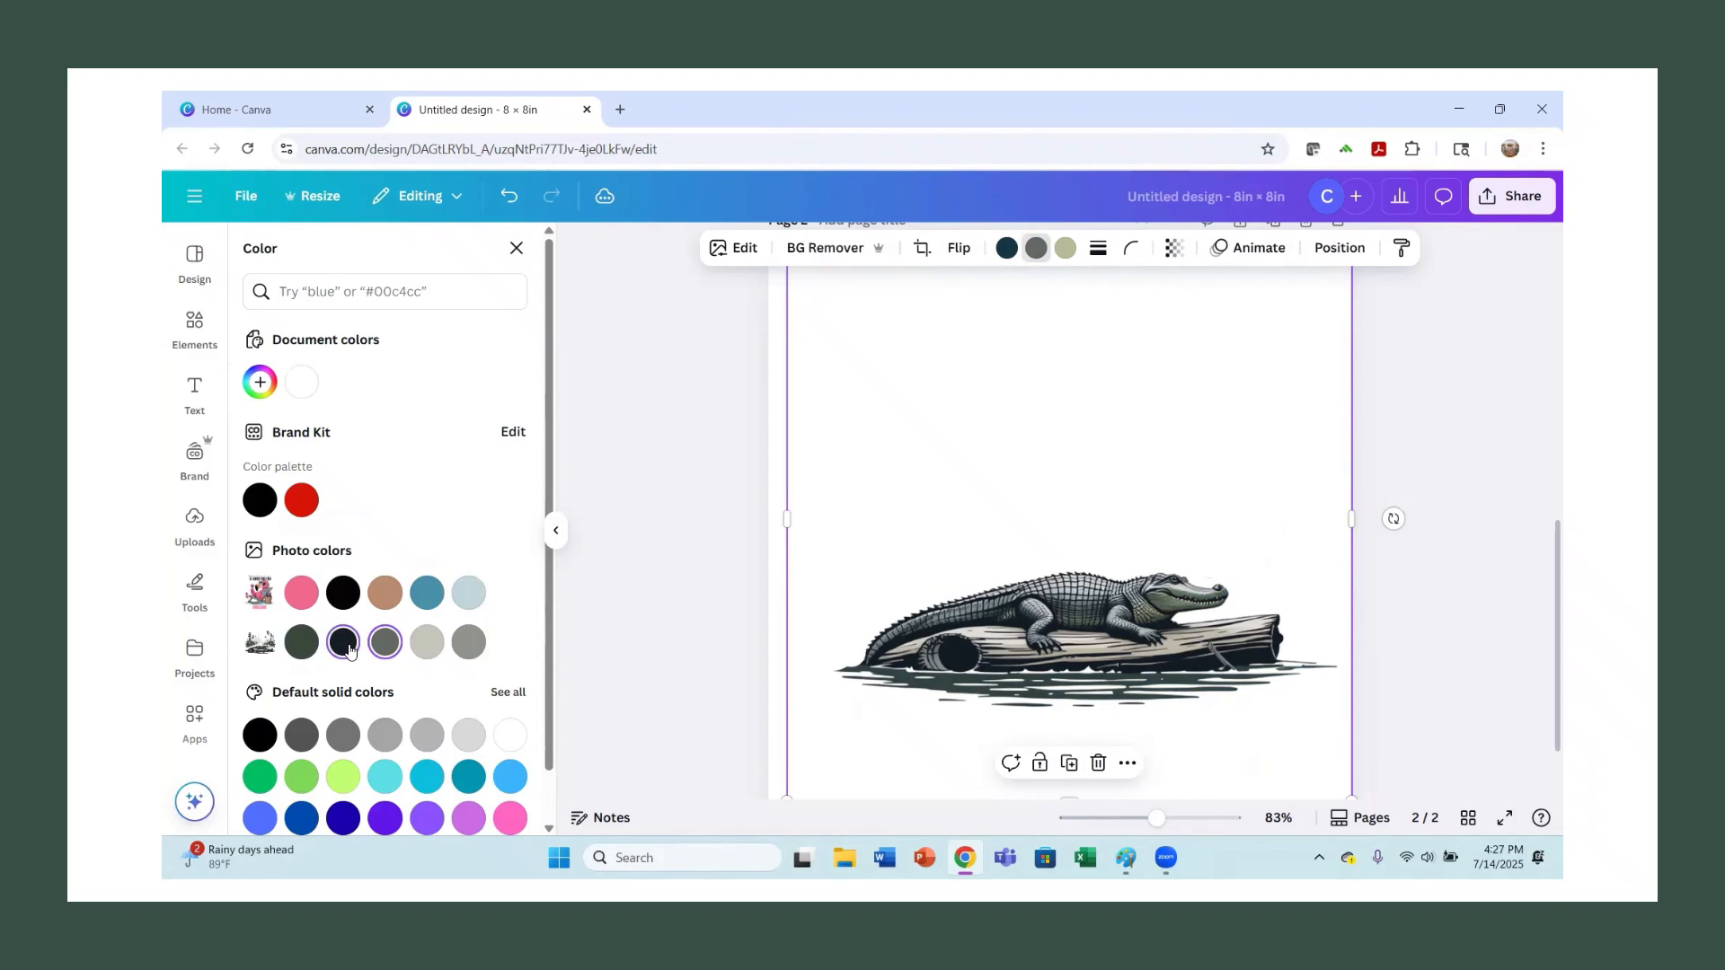
{"action": "left_click", "coordinate": [468, 642]}
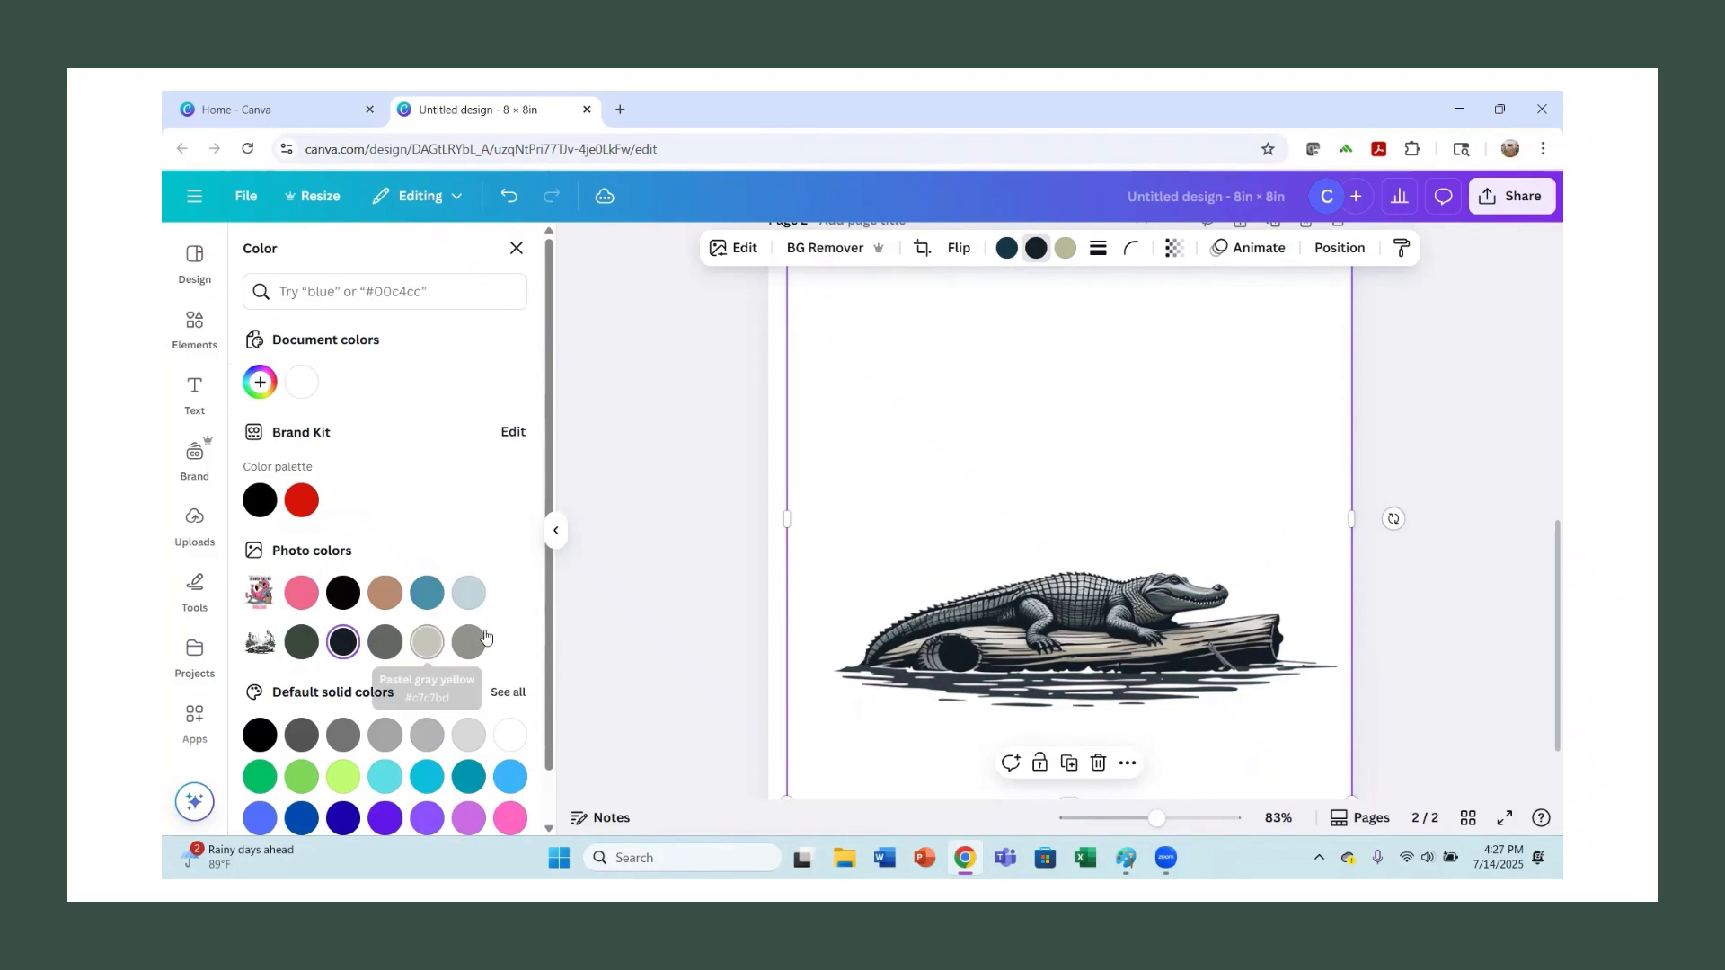
{"action": "left_click", "coordinate": [299, 595]}
Duplicate page 1 with the flamingo wine design.
{"action": "scroll", "coordinate": [1315, 363], "scroll_direction": "up", "scroll_amount": 4}
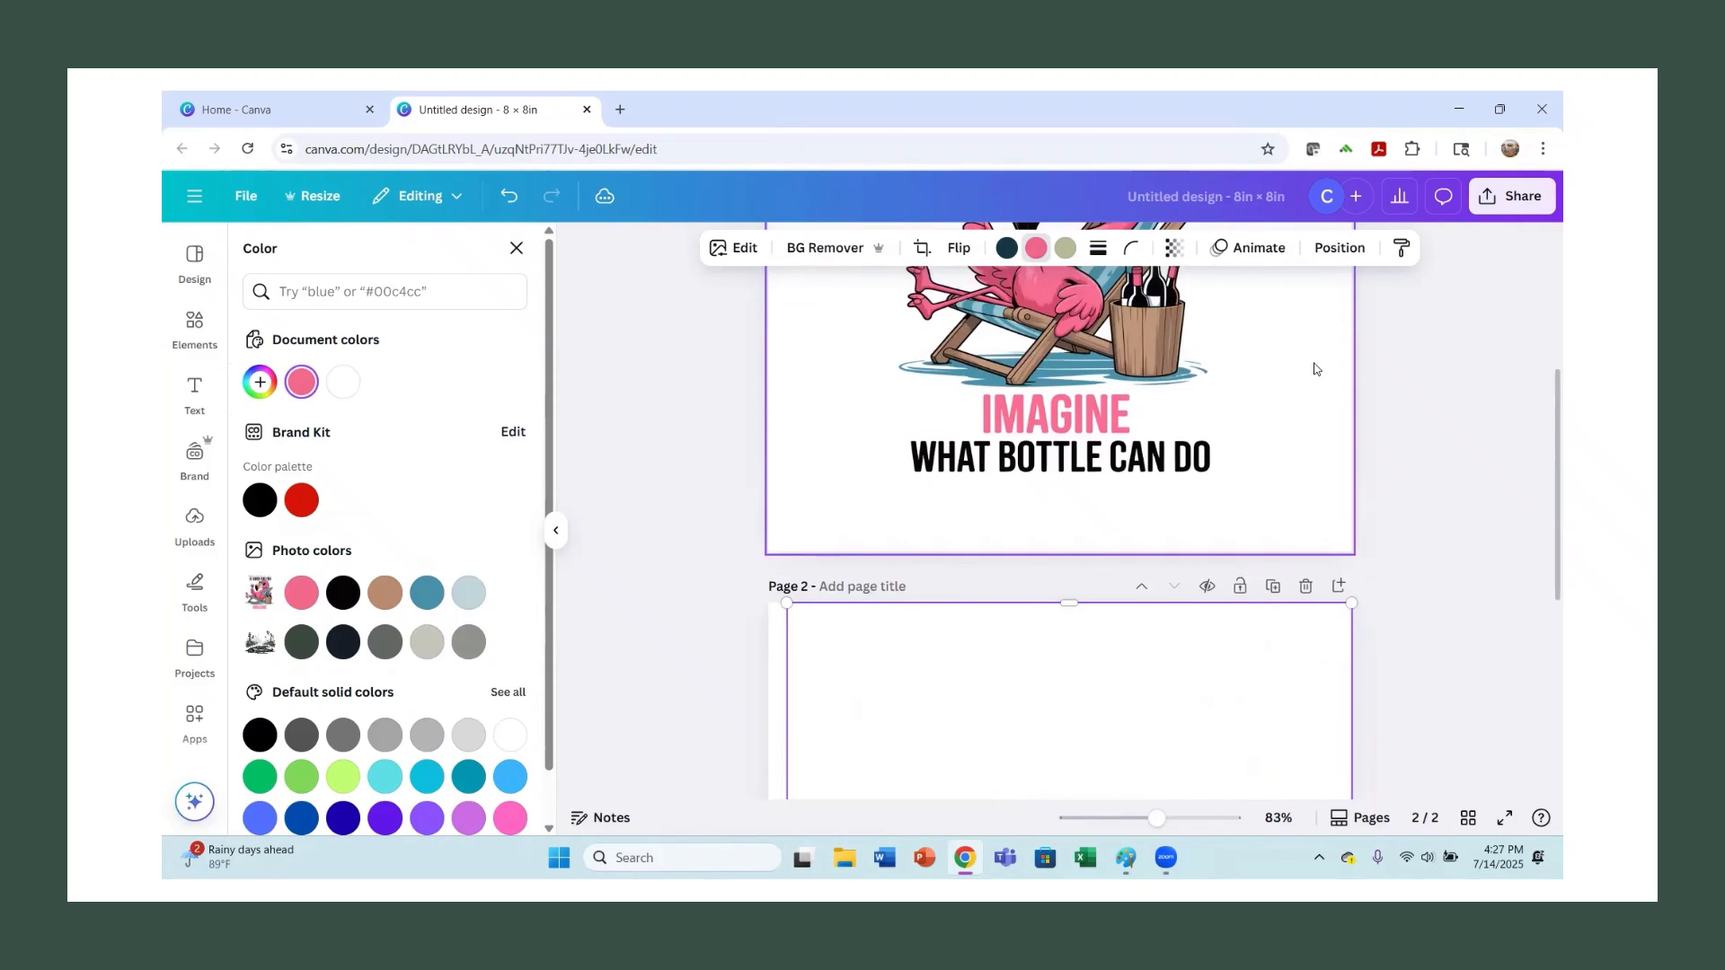
{"action": "scroll", "coordinate": [1316, 363], "scroll_direction": "up", "scroll_amount": 3}
{"action": "scroll", "coordinate": [1393, 355], "scroll_direction": "down", "scroll_amount": 2}
{"action": "scroll", "coordinate": [1392, 355], "scroll_direction": "up", "scroll_amount": 2}
{"action": "scroll", "coordinate": [1308, 387], "scroll_direction": "down", "scroll_amount": 1}
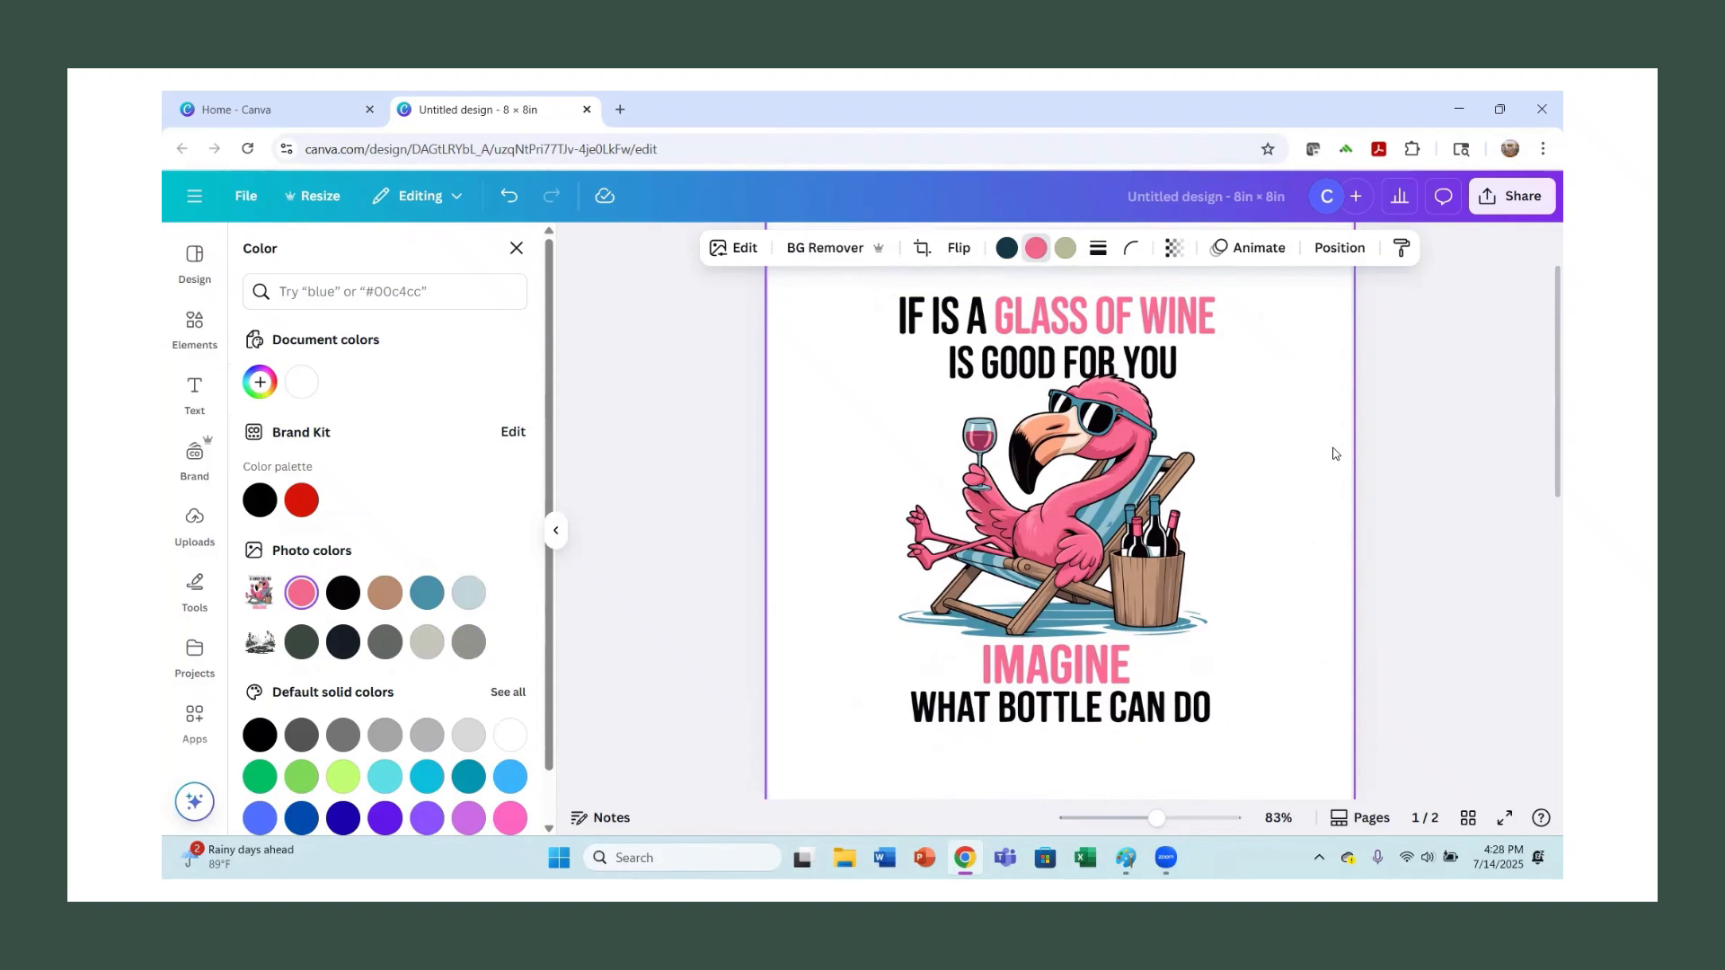
{"action": "scroll", "coordinate": [1330, 449], "scroll_direction": "down", "scroll_amount": 1}
{"action": "scroll", "coordinate": [1307, 441], "scroll_direction": "up", "scroll_amount": 2}
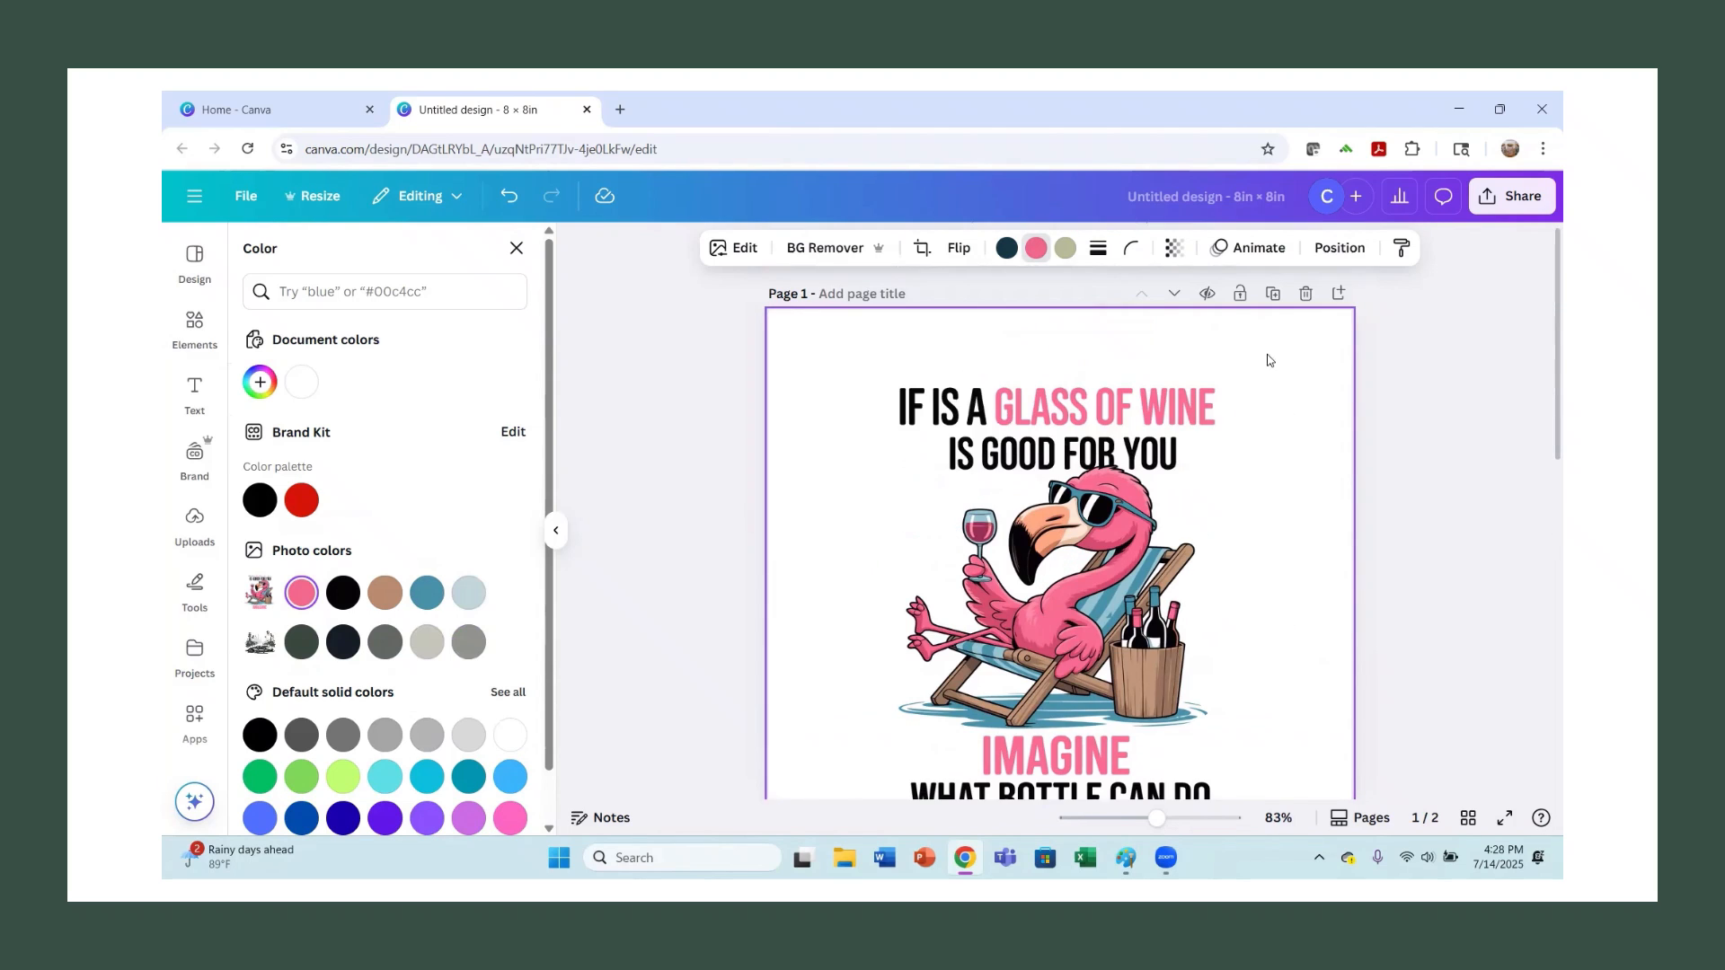
{"action": "left_click", "coordinate": [1273, 293]}
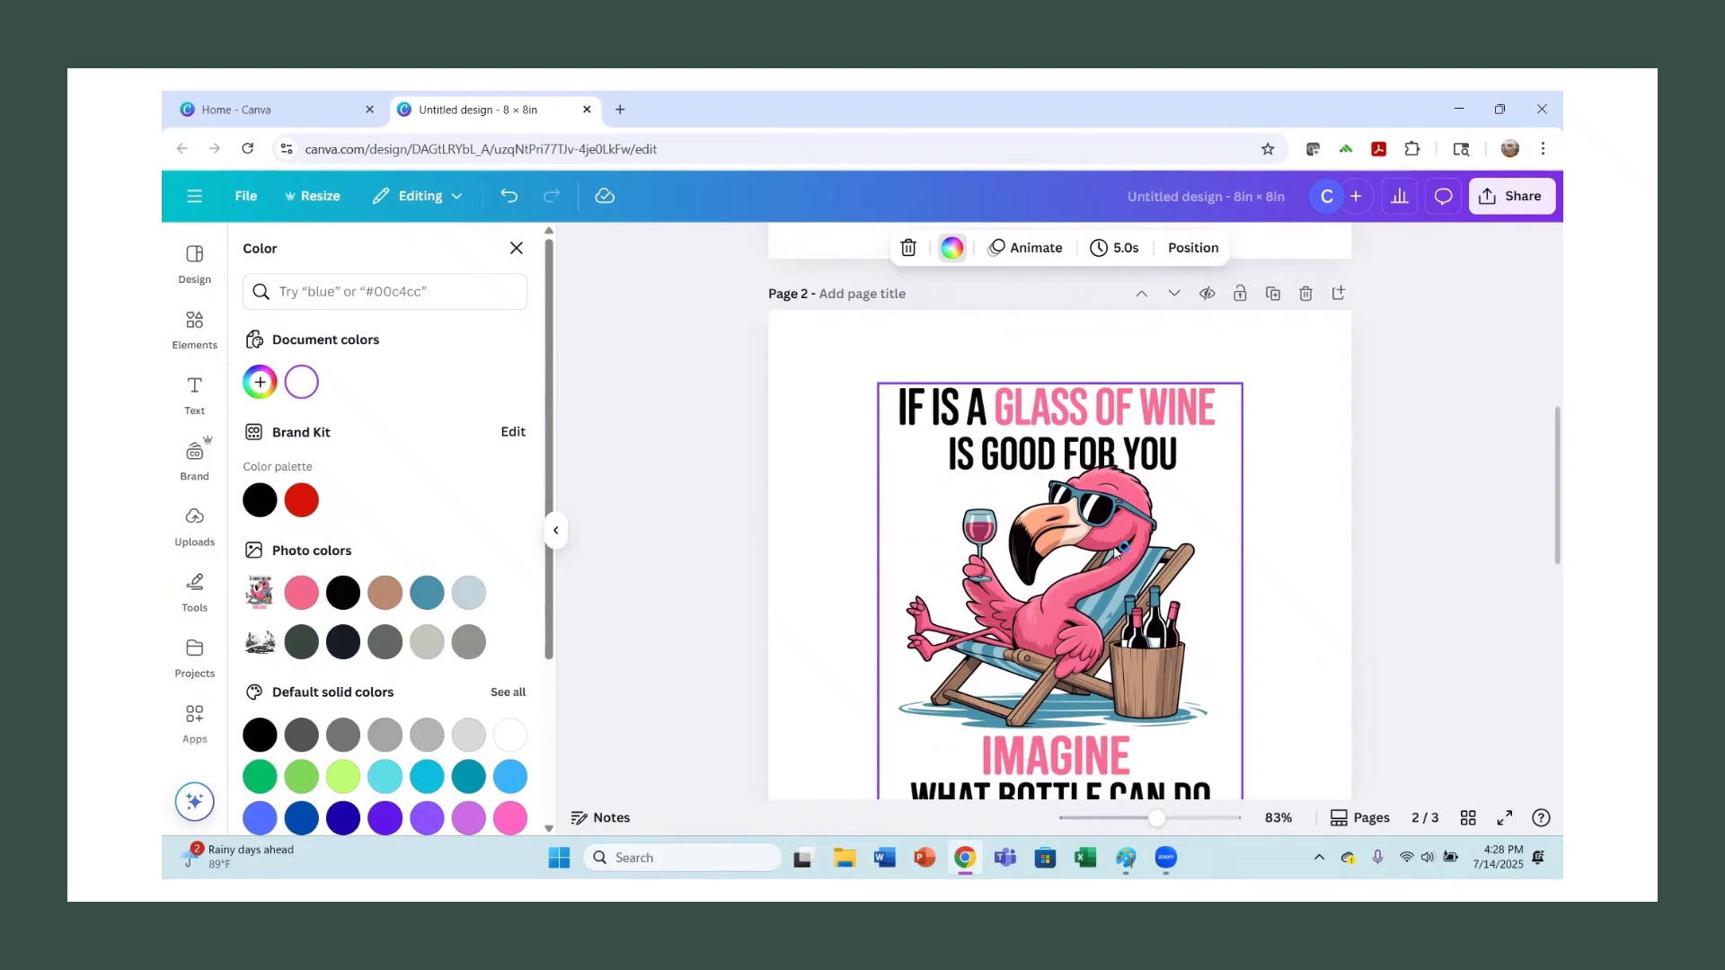
Compare the flamingo design on page 1 with its duplicate on page 2, including the wording of the heading.
{"action": "scroll", "coordinate": [1092, 526], "scroll_direction": "up", "scroll_amount": 4}
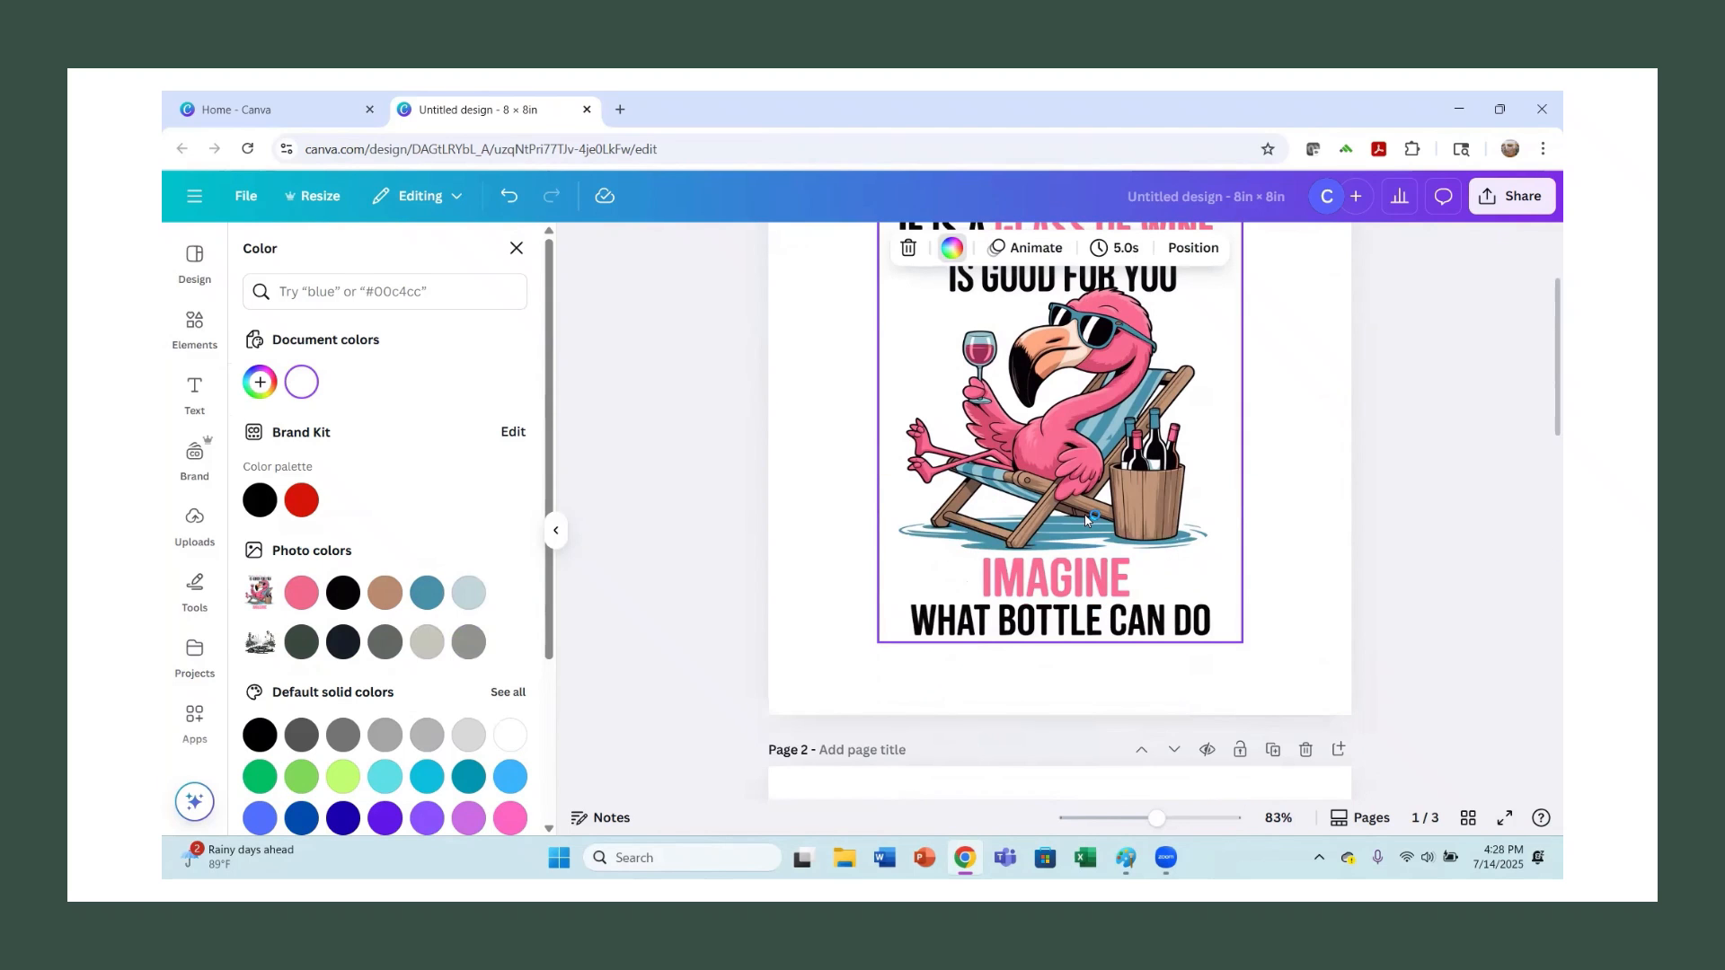
{"action": "scroll", "coordinate": [1086, 519], "scroll_direction": "down", "scroll_amount": 4}
{"action": "scroll", "coordinate": [1049, 564], "scroll_direction": "up", "scroll_amount": 2}
{"action": "scroll", "coordinate": [1042, 548], "scroll_direction": "down", "scroll_amount": 3}
{"action": "scroll", "coordinate": [1033, 530], "scroll_direction": "up", "scroll_amount": 5}
{"action": "scroll", "coordinate": [1024, 514], "scroll_direction": "up", "scroll_amount": 1}
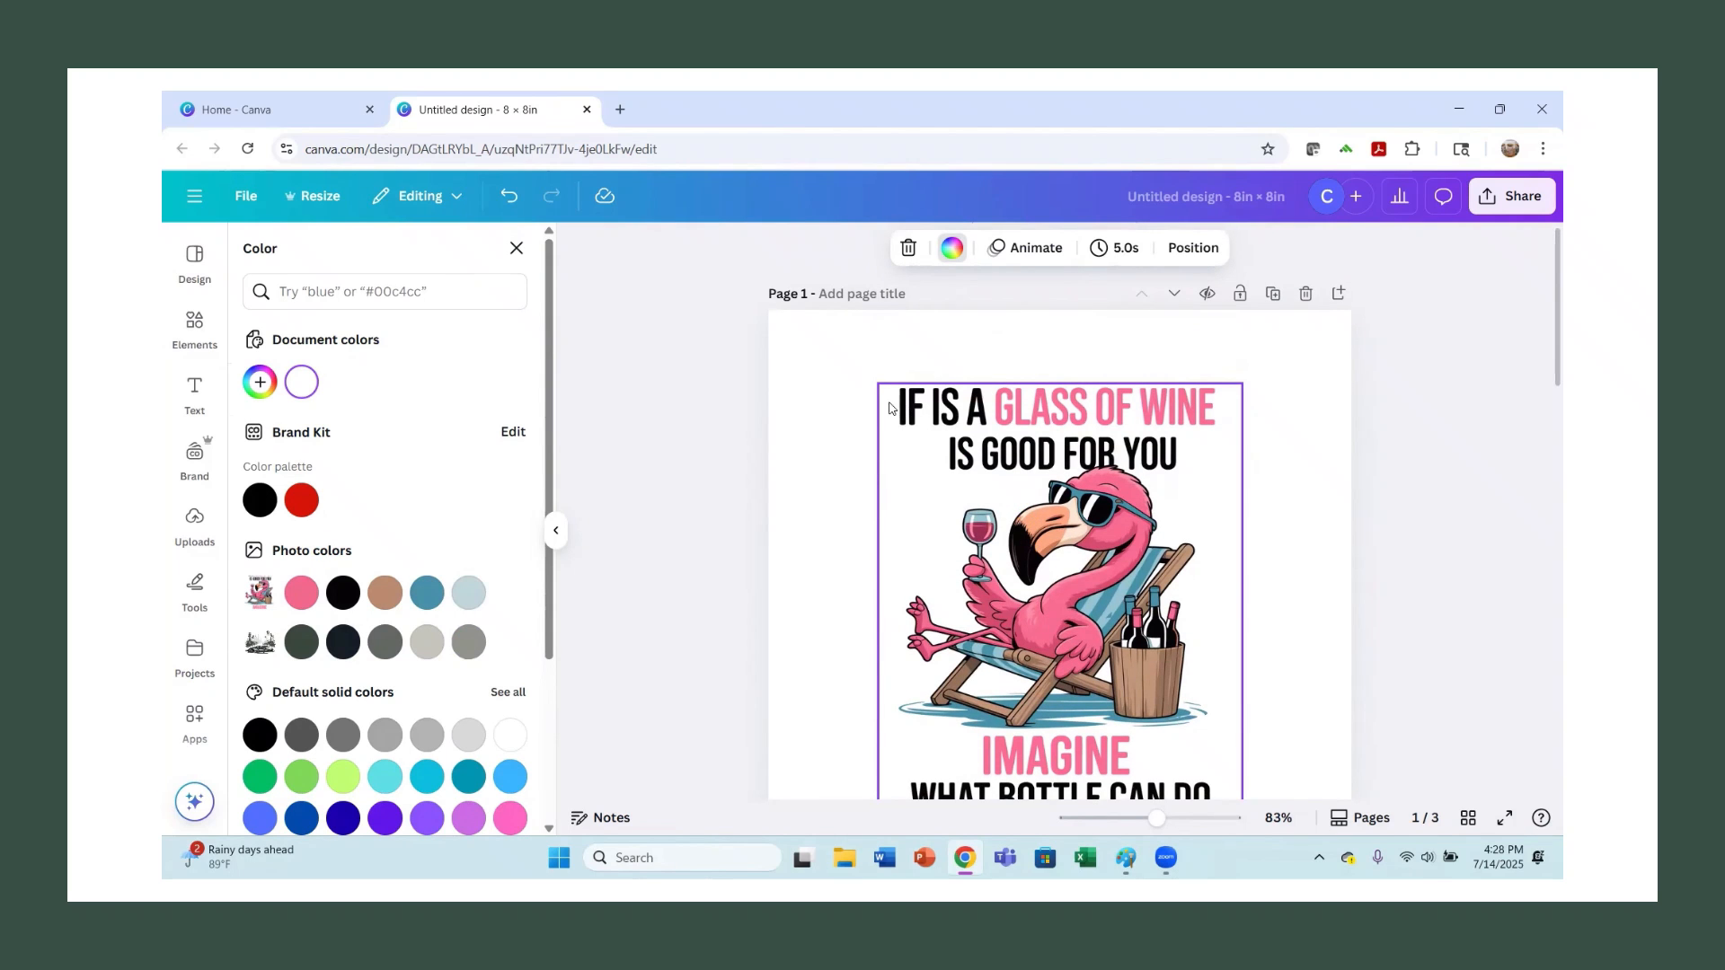
{"action": "scroll", "coordinate": [1152, 476], "scroll_direction": "down", "scroll_amount": 4}
{"action": "scroll", "coordinate": [1146, 471], "scroll_direction": "up", "scroll_amount": 2}
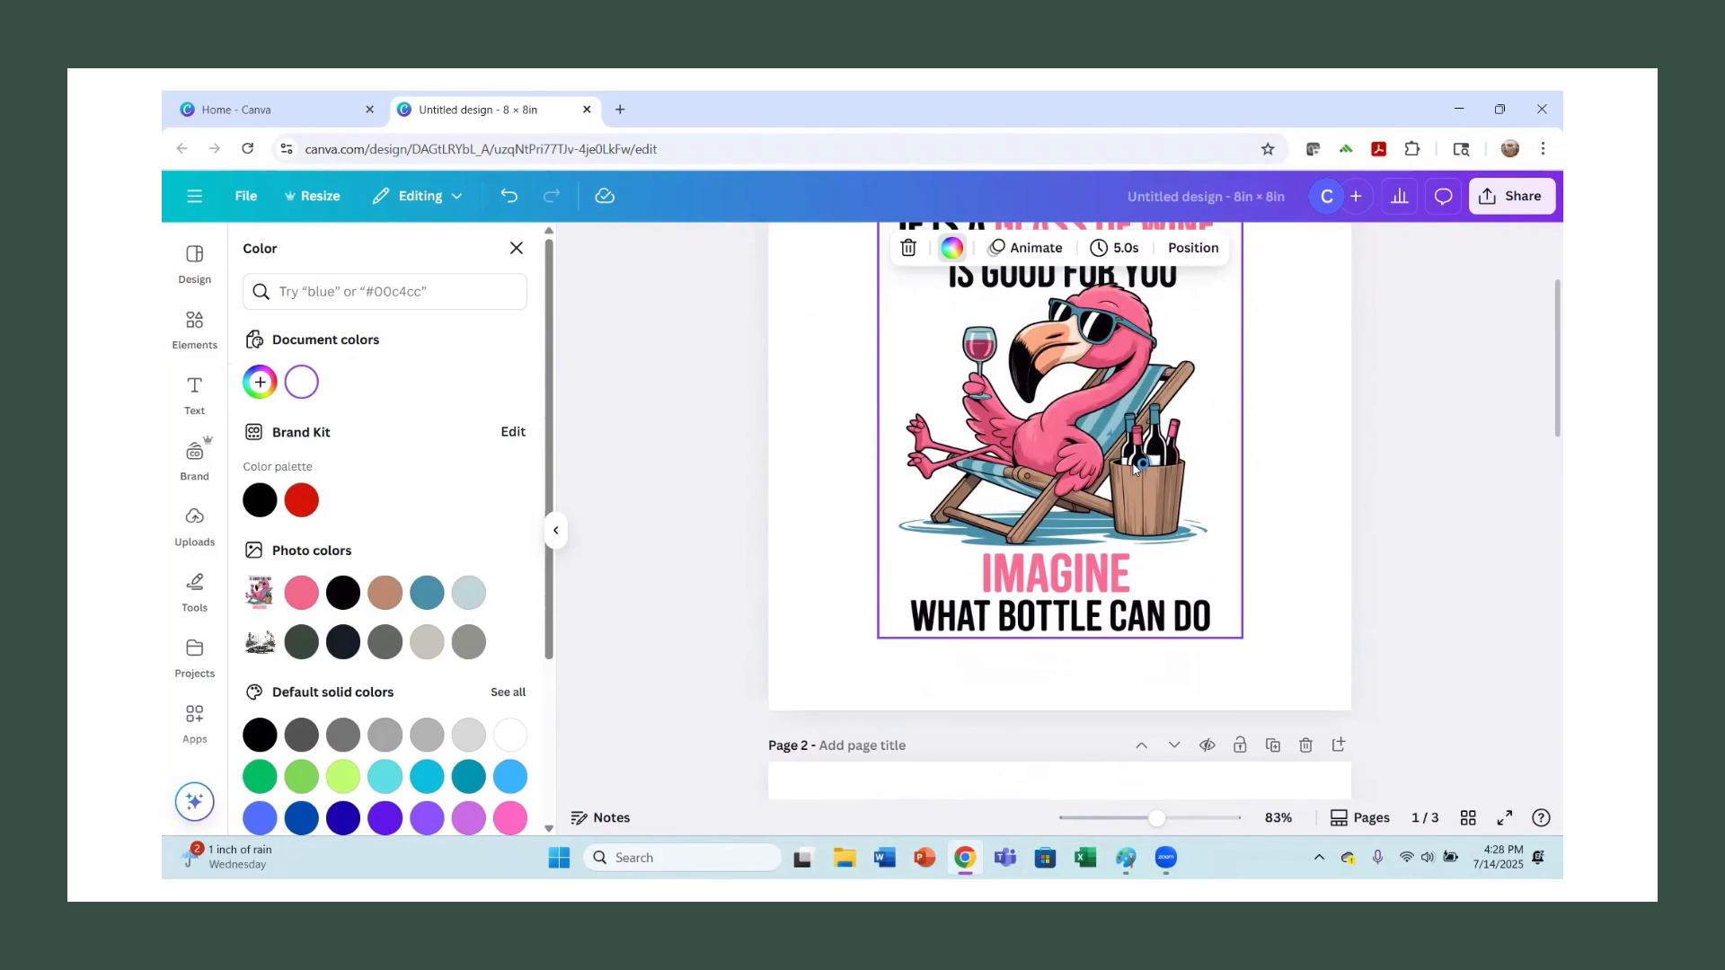
{"action": "scroll", "coordinate": [1134, 467], "scroll_direction": "down", "scroll_amount": 5}
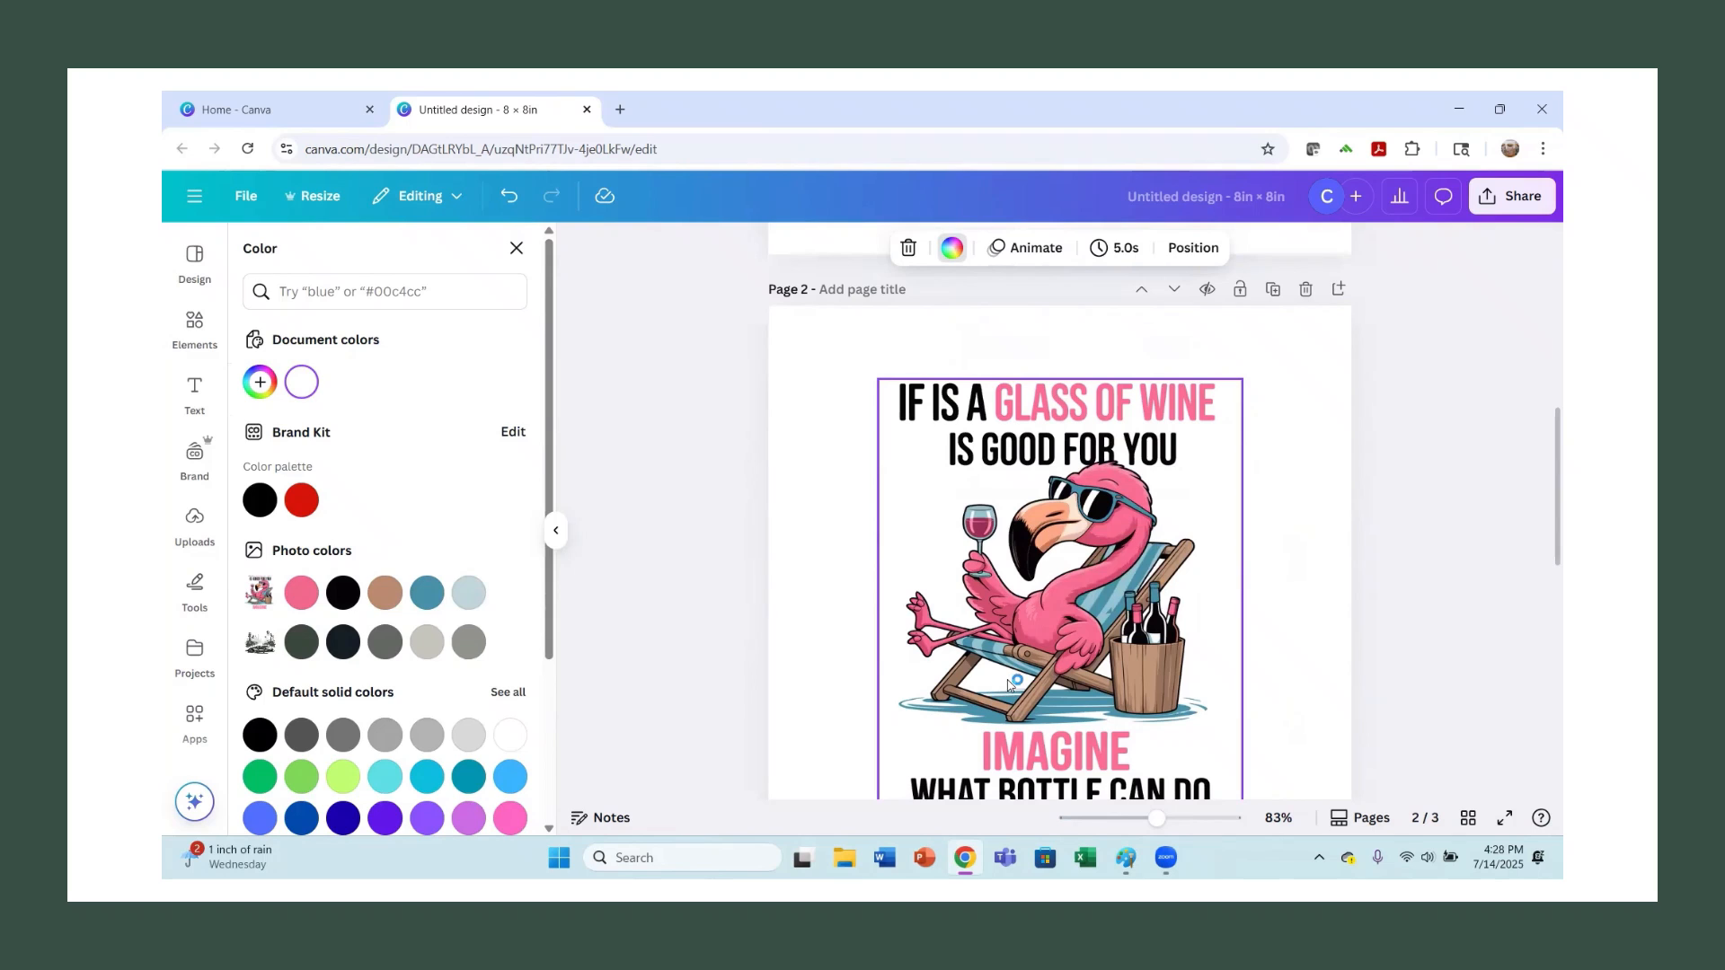
Crop the flamingo image on page 2 from below and from the side until only the word "IF" is left.
{"action": "left_click", "coordinate": [1008, 685]}
{"action": "scroll", "coordinate": [1050, 649], "scroll_direction": "down", "scroll_amount": 3}
{"action": "scroll", "coordinate": [1079, 570], "scroll_direction": "up", "scroll_amount": 3}
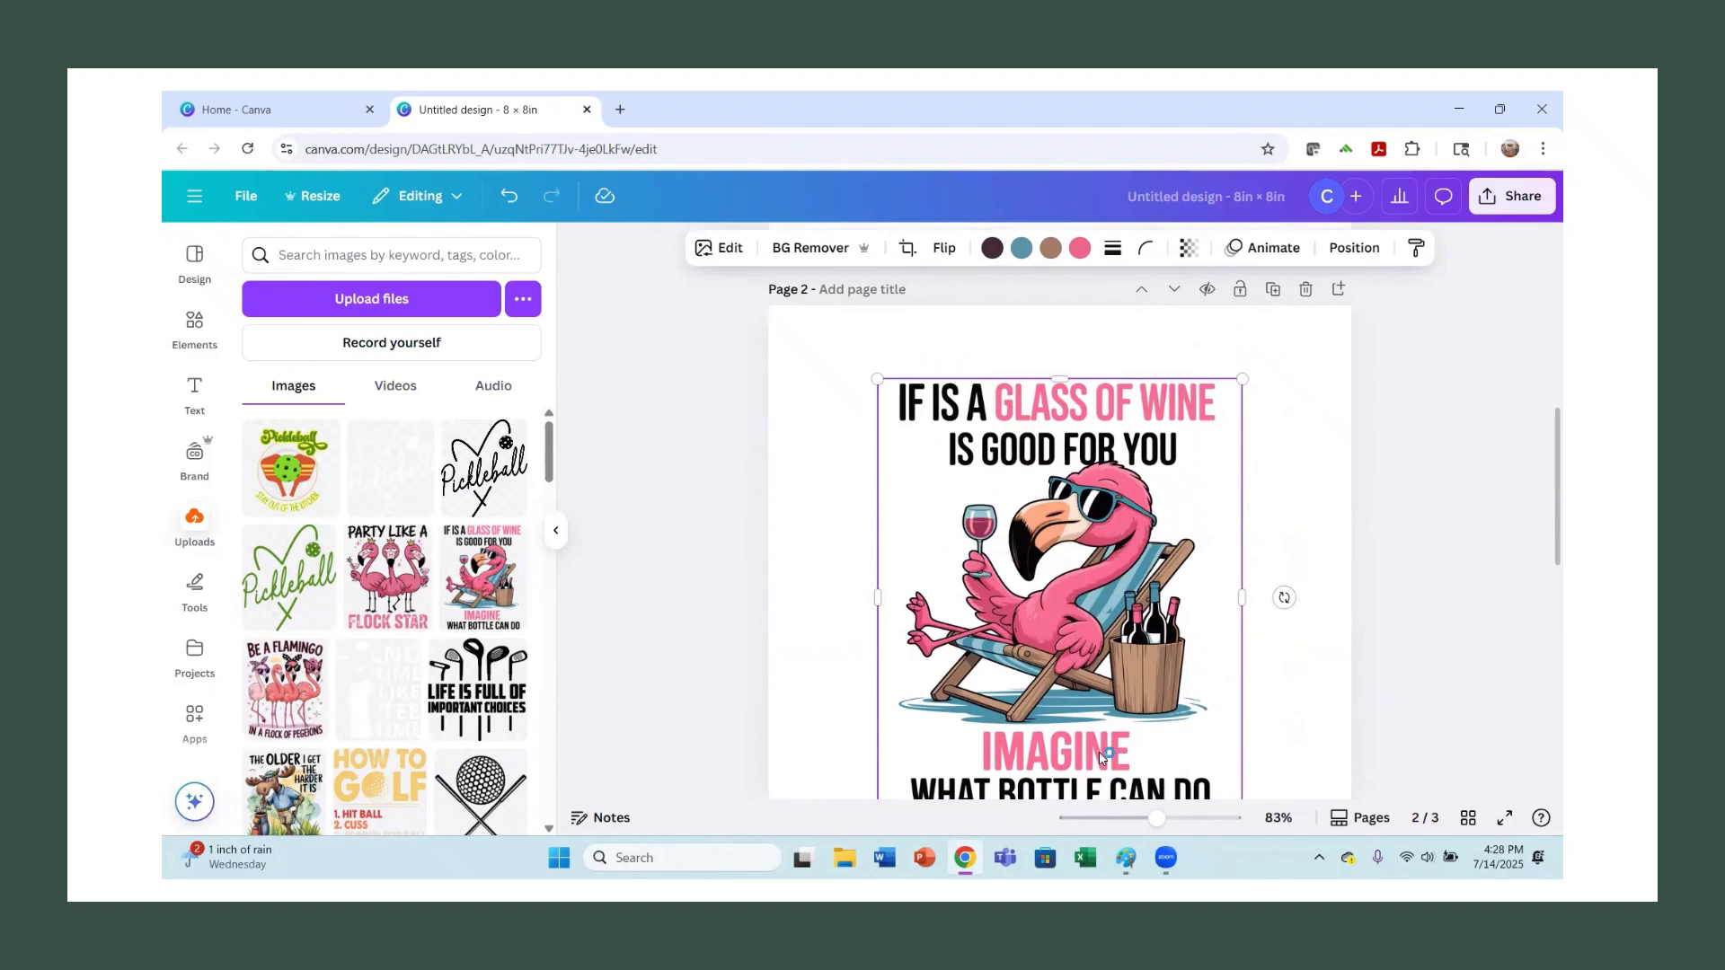
{"action": "left_click_drag", "start_coordinate": [1157, 818], "coordinate": [1131, 818]}
{"action": "left_click_drag", "start_coordinate": [1061, 688], "coordinate": [1057, 478]}
{"action": "left_click_drag", "start_coordinate": [1159, 462], "coordinate": [988, 484]}
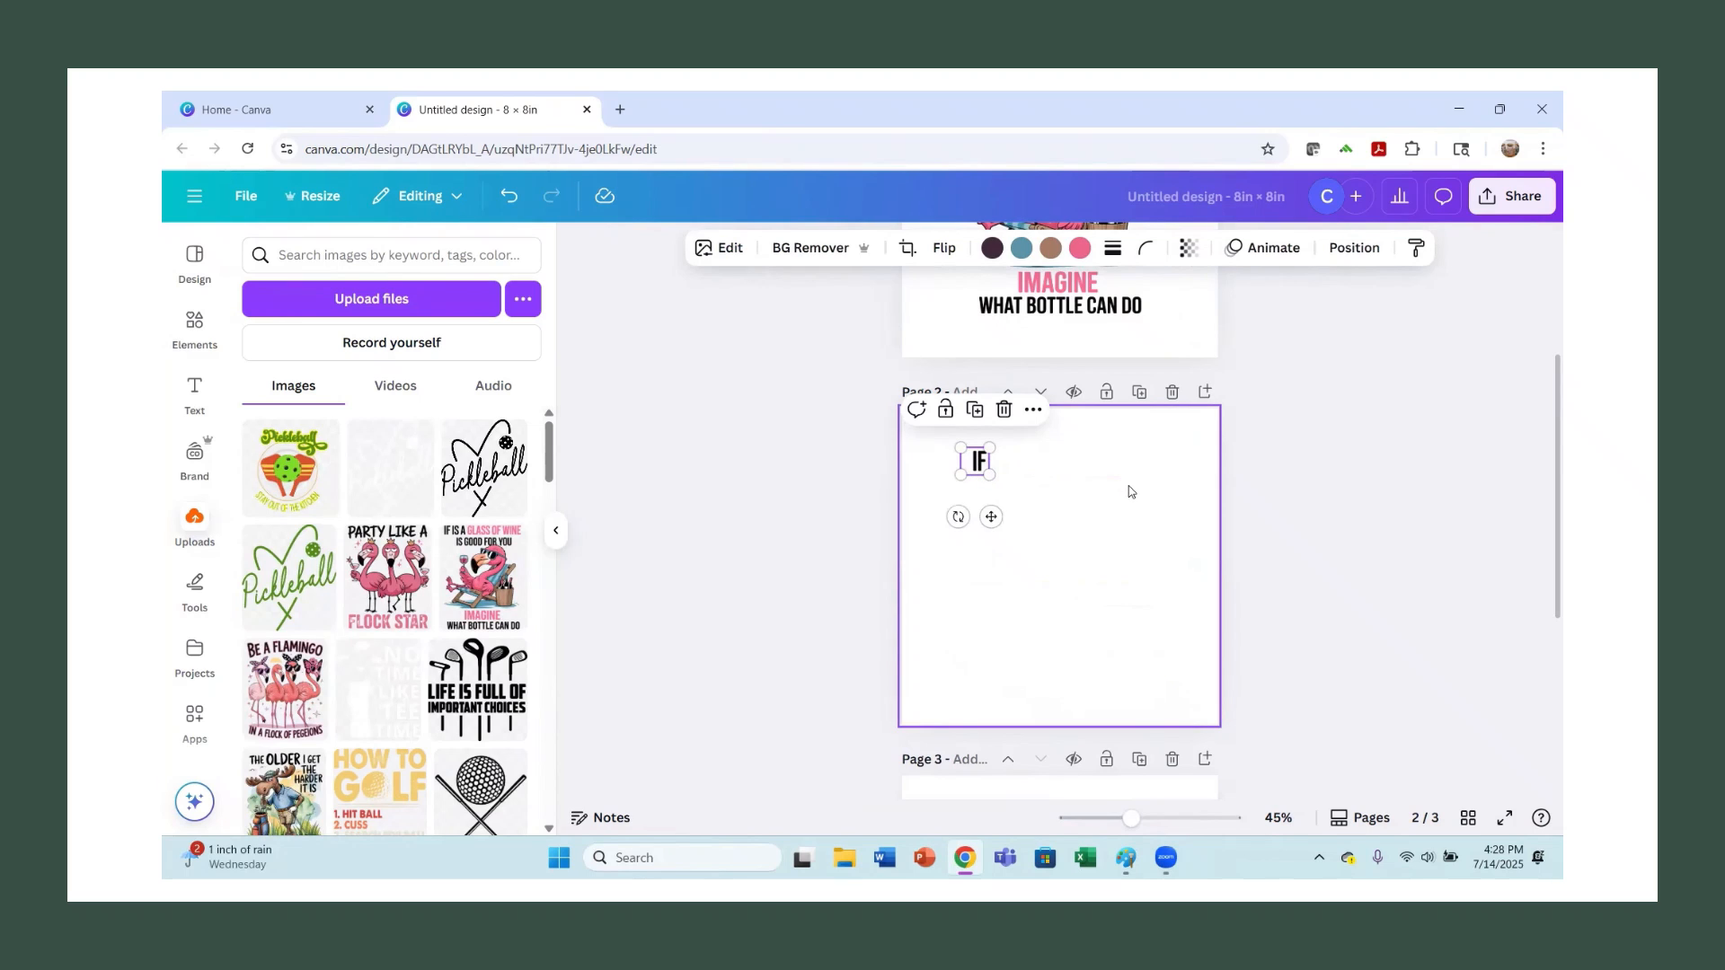
Duplicate the cropped "IF" and place the copy on page 1 beside the flamingo design.
{"action": "scroll", "coordinate": [1206, 476], "scroll_direction": "up", "scroll_amount": 3}
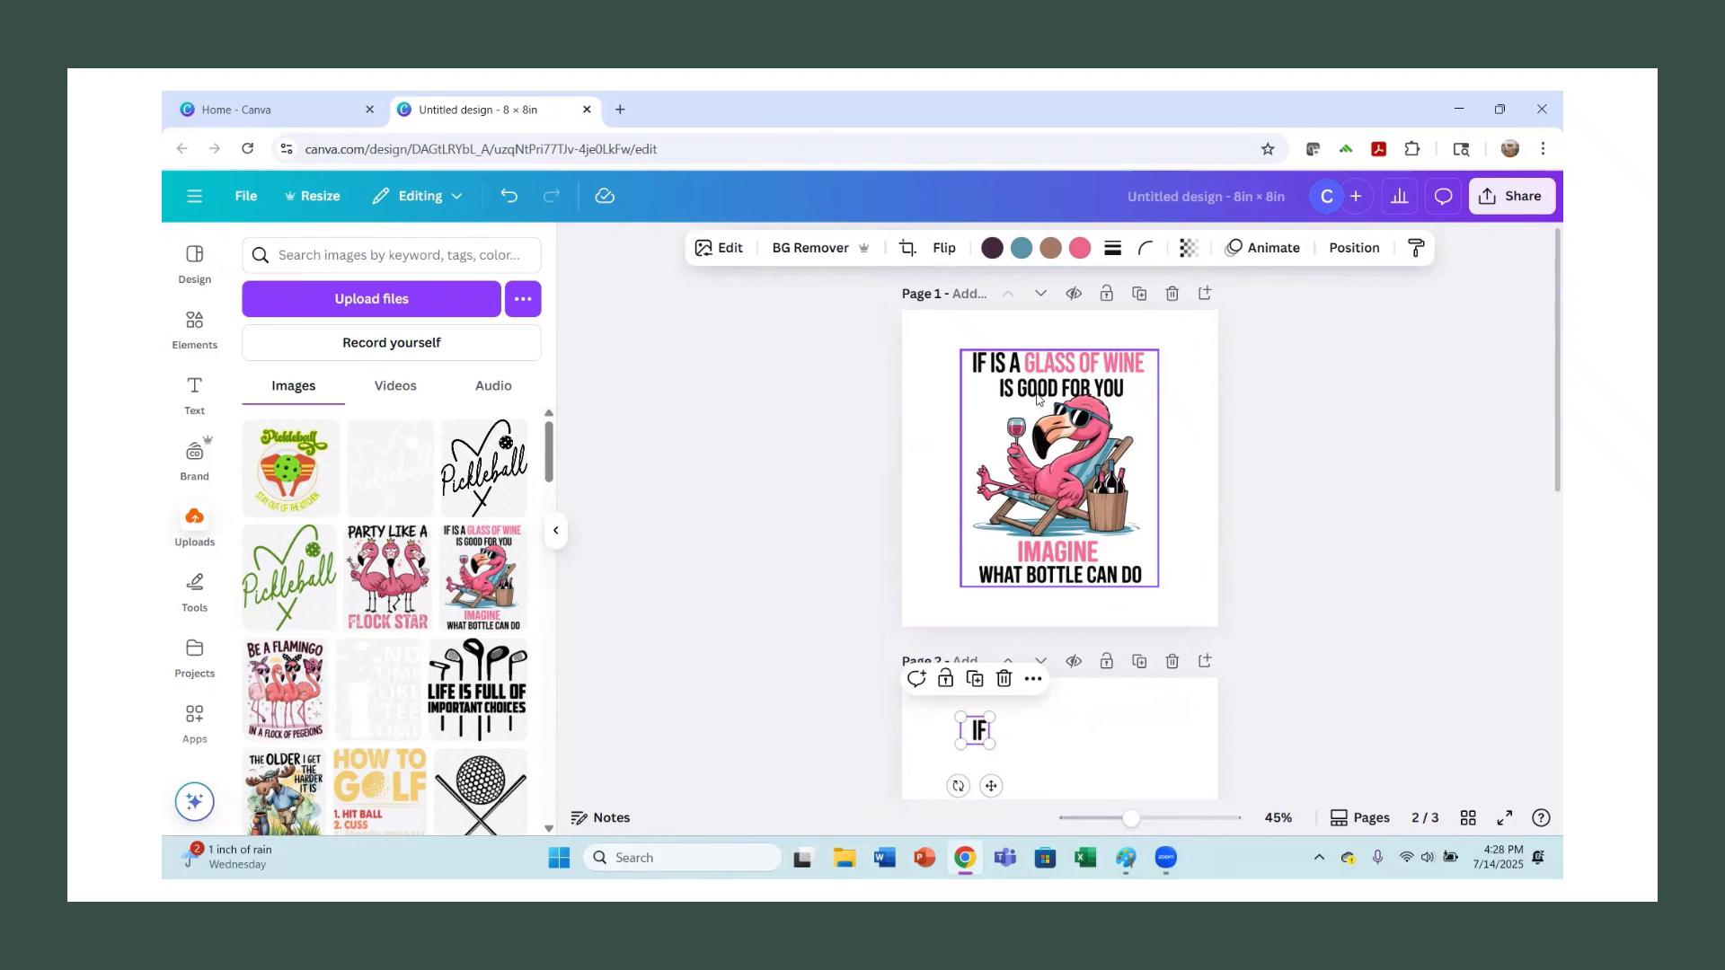
{"action": "key", "text": "ctrl+d"}
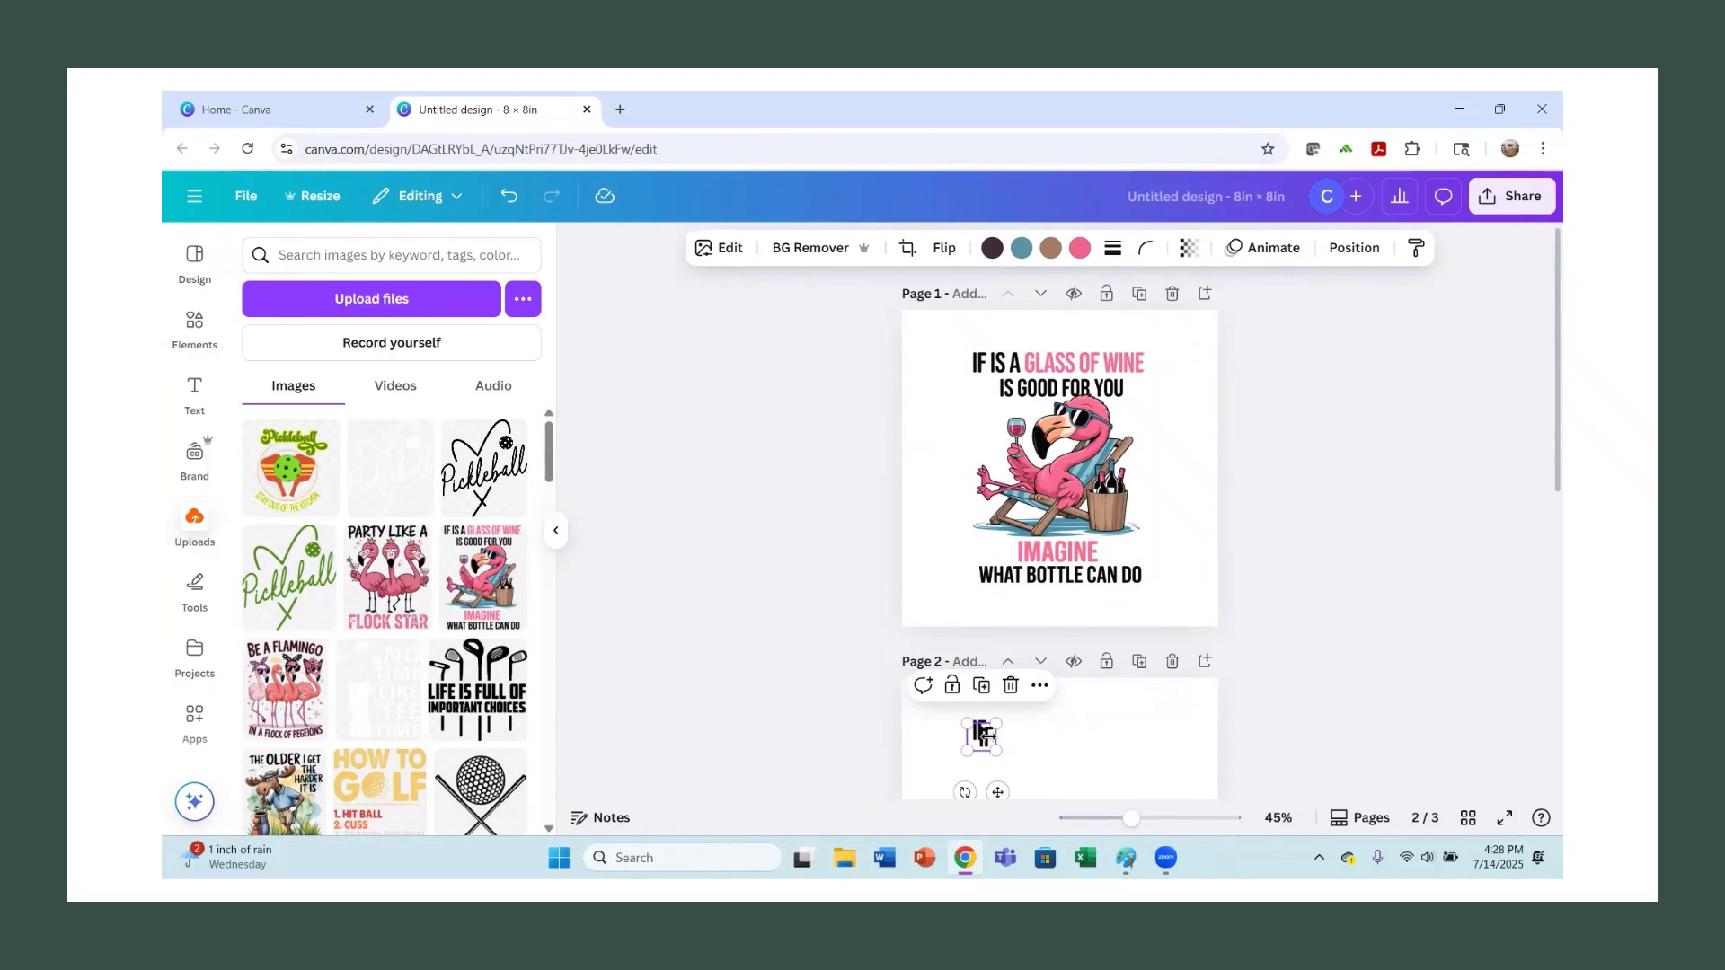
{"action": "left_click_drag", "start_coordinate": [985, 739], "coordinate": [930, 377]}
{"action": "left_click", "coordinate": [1267, 413]}
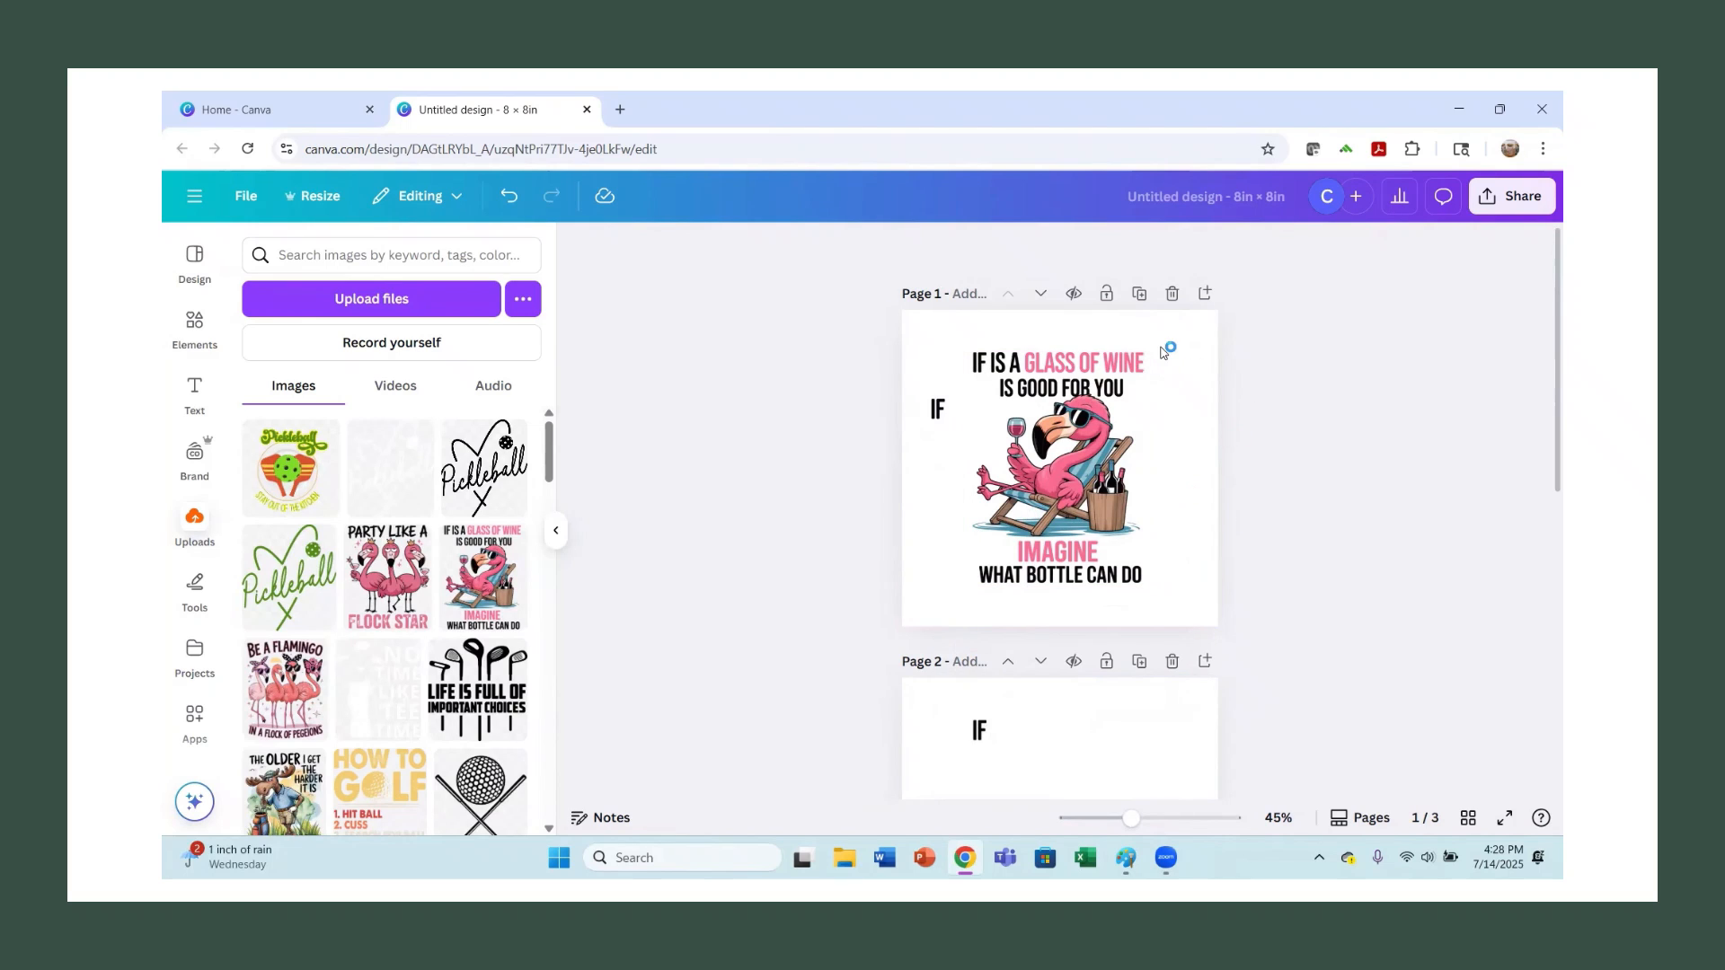
Duplicate page 1 and crop the first text line off the flamingo image on the new page 2.
{"action": "left_click", "coordinate": [1139, 295]}
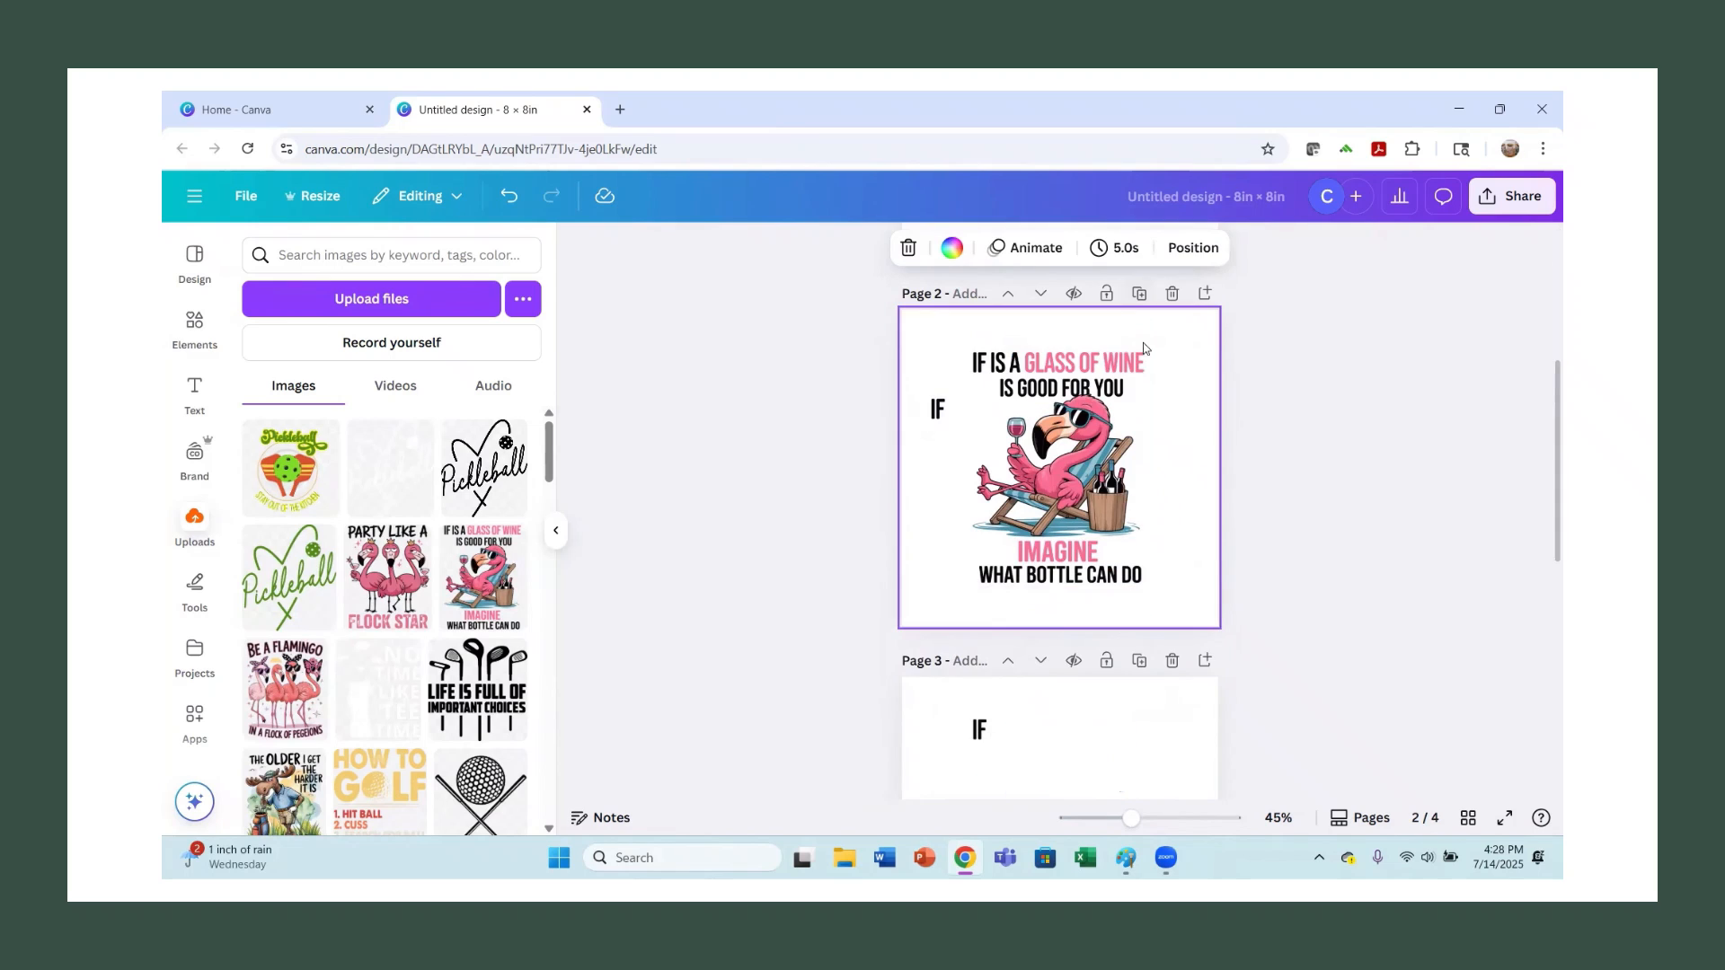
{"action": "left_click", "coordinate": [1045, 374]}
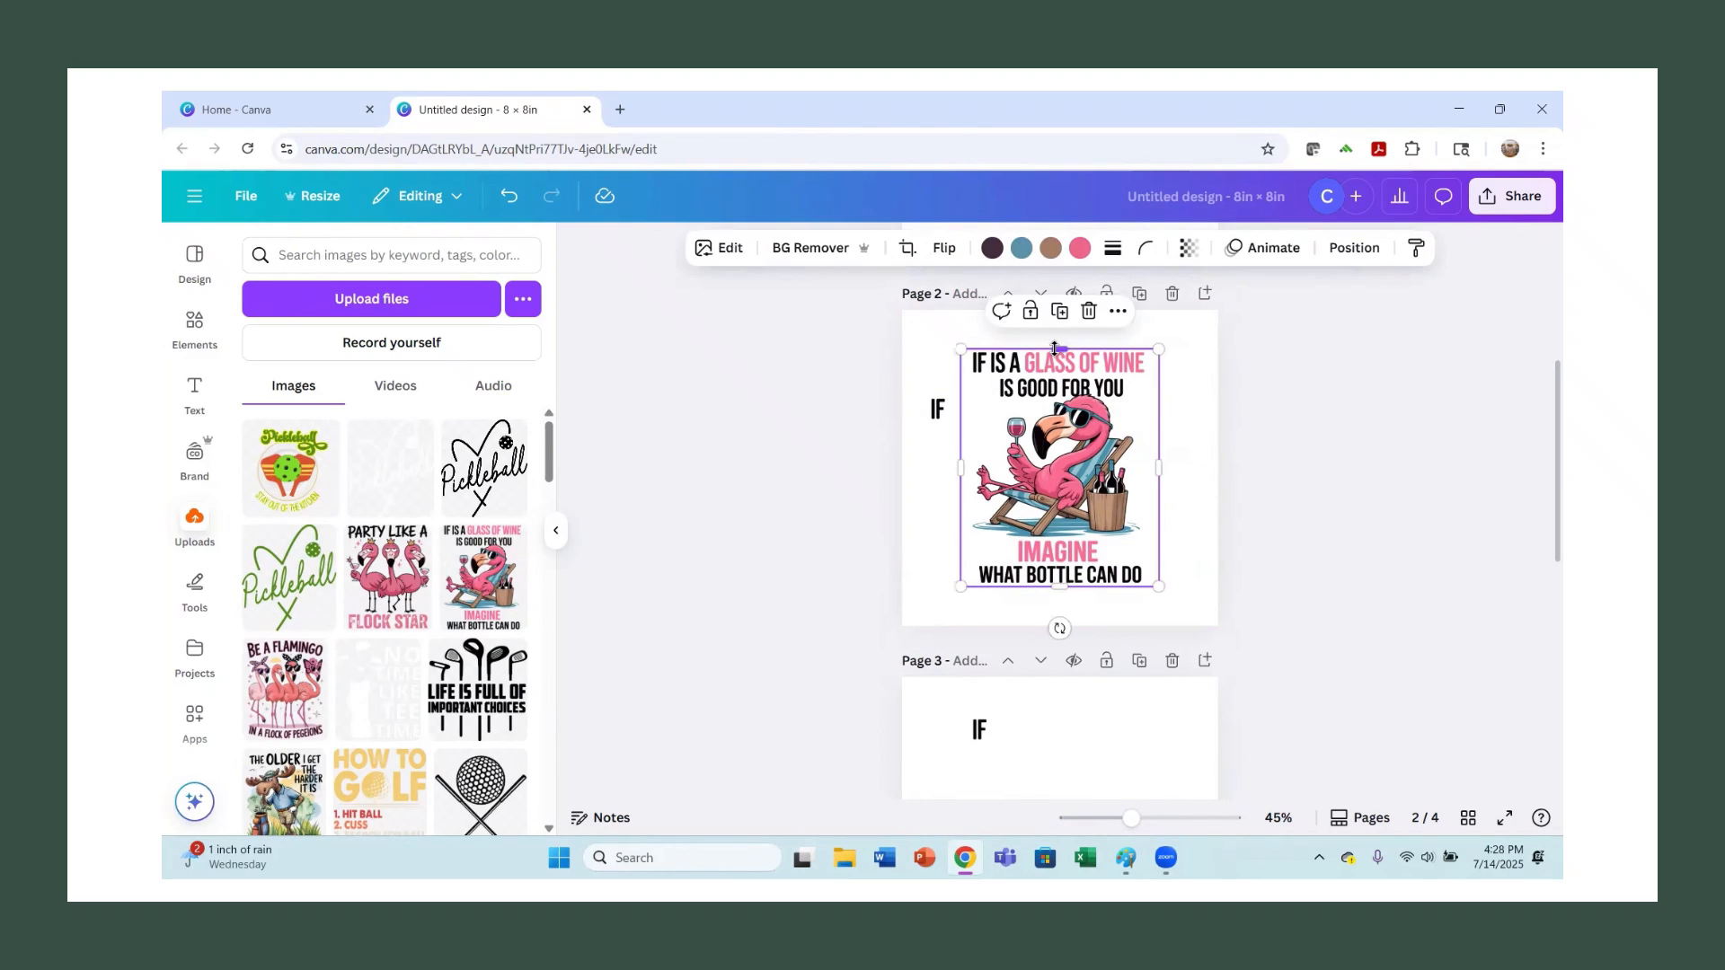
{"action": "left_click_drag", "start_coordinate": [1057, 360], "coordinate": [1057, 375]}
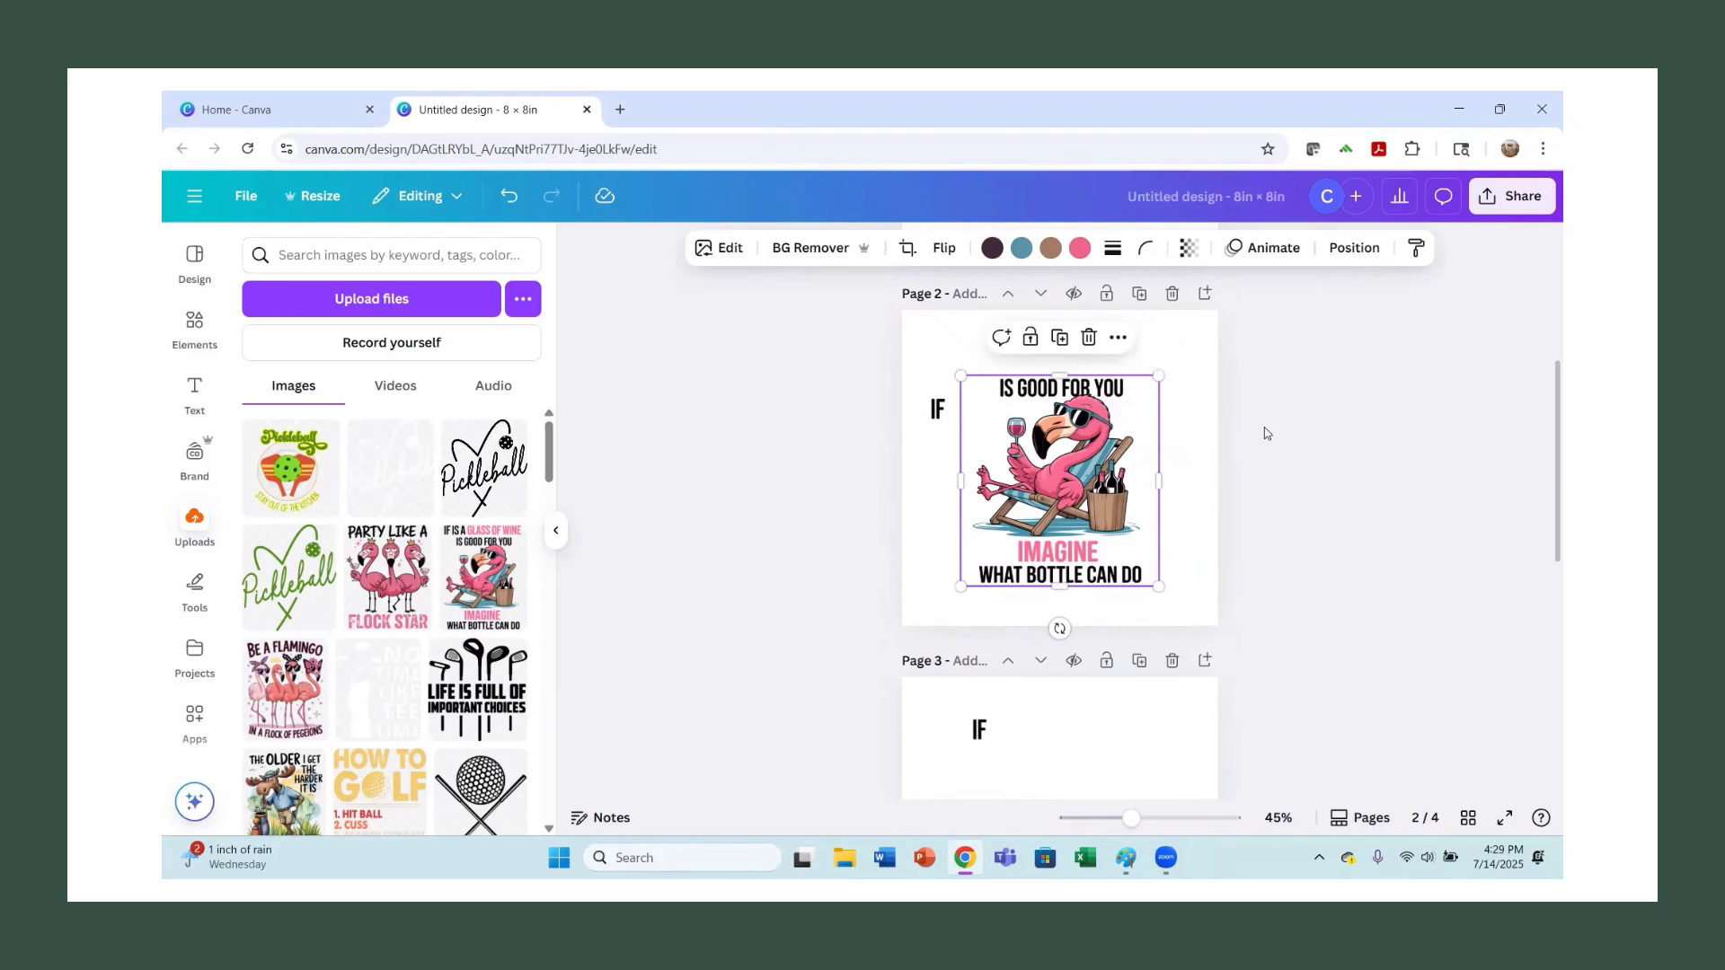
{"action": "left_click", "coordinate": [1267, 429]}
Crop the flamingo image on page 1 down to the words "A GLASS OF WINE".
{"action": "scroll", "coordinate": [1281, 403], "scroll_direction": "up", "scroll_amount": 1}
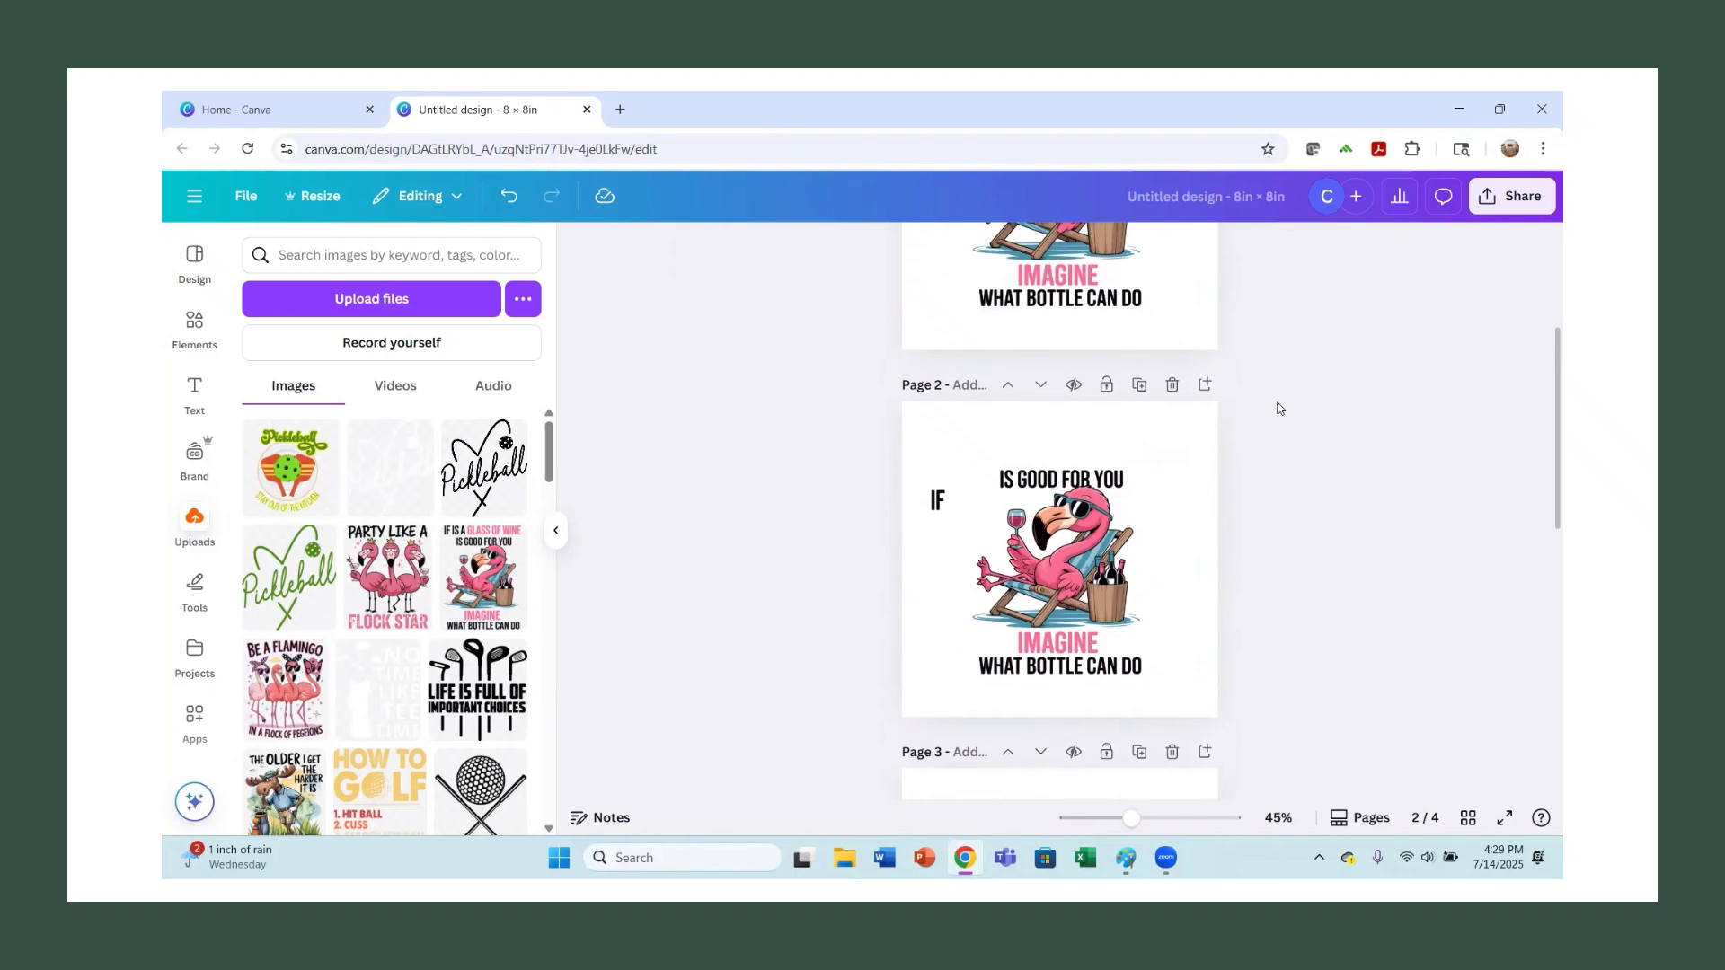
{"action": "scroll", "coordinate": [1273, 398], "scroll_direction": "up", "scroll_amount": 4}
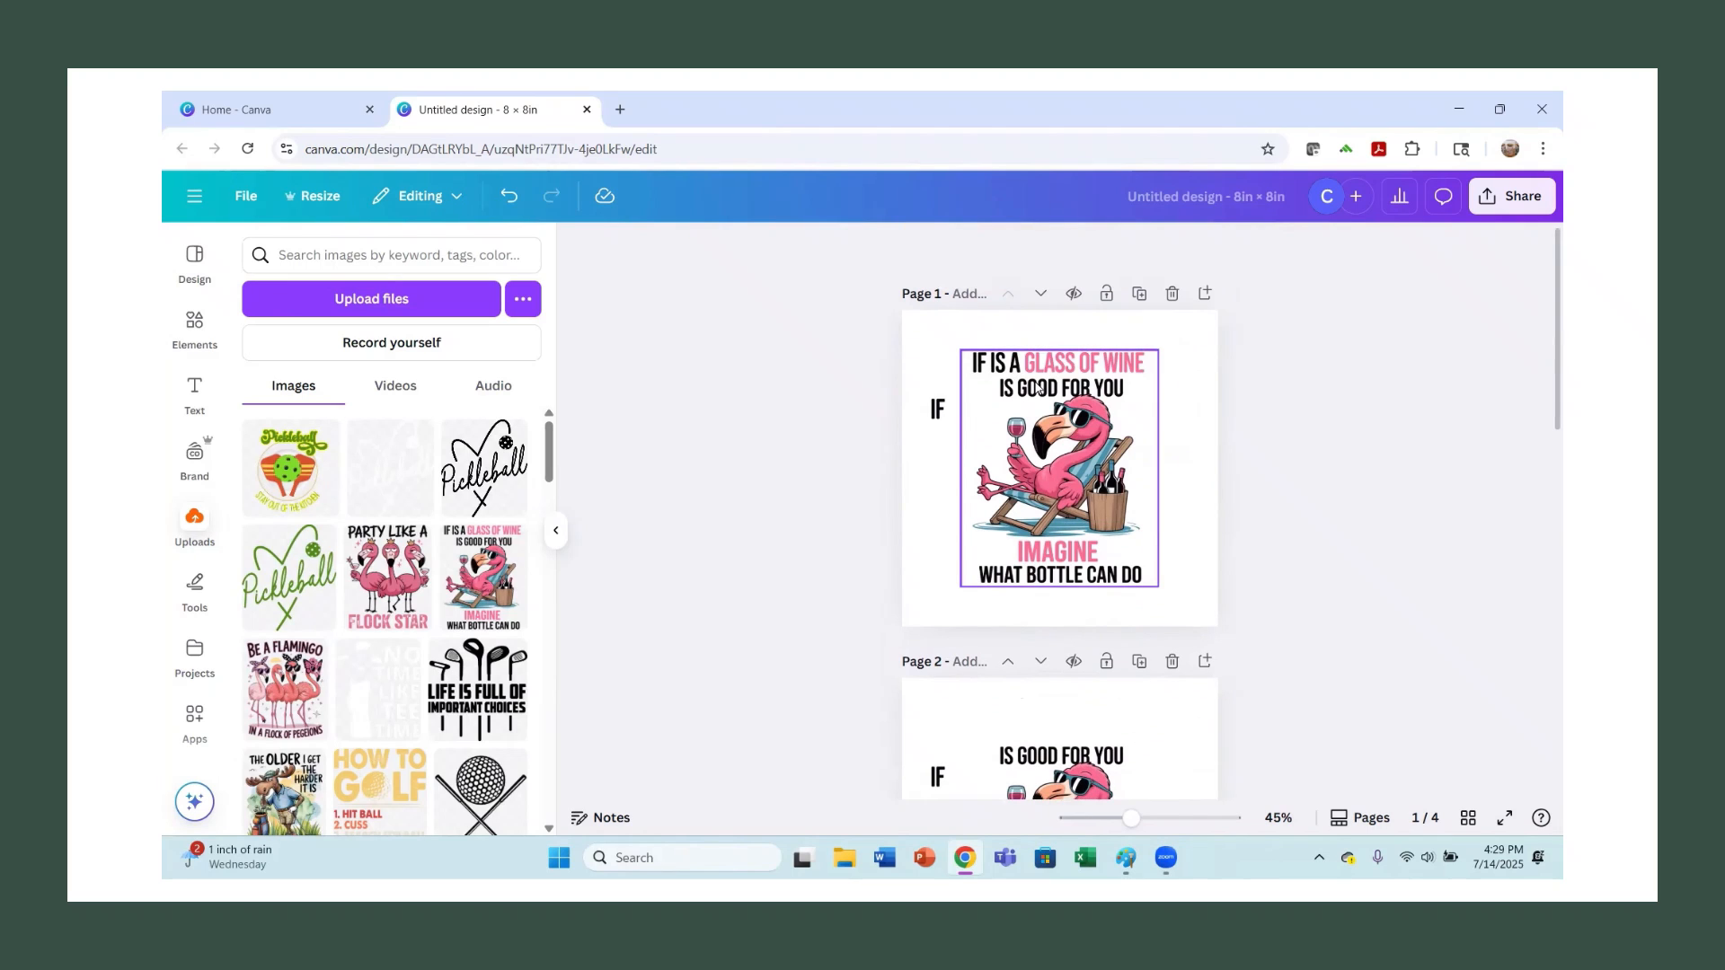
{"action": "left_click", "coordinate": [1061, 581]}
{"action": "left_click_drag", "start_coordinate": [1056, 523], "coordinate": [1005, 362]}
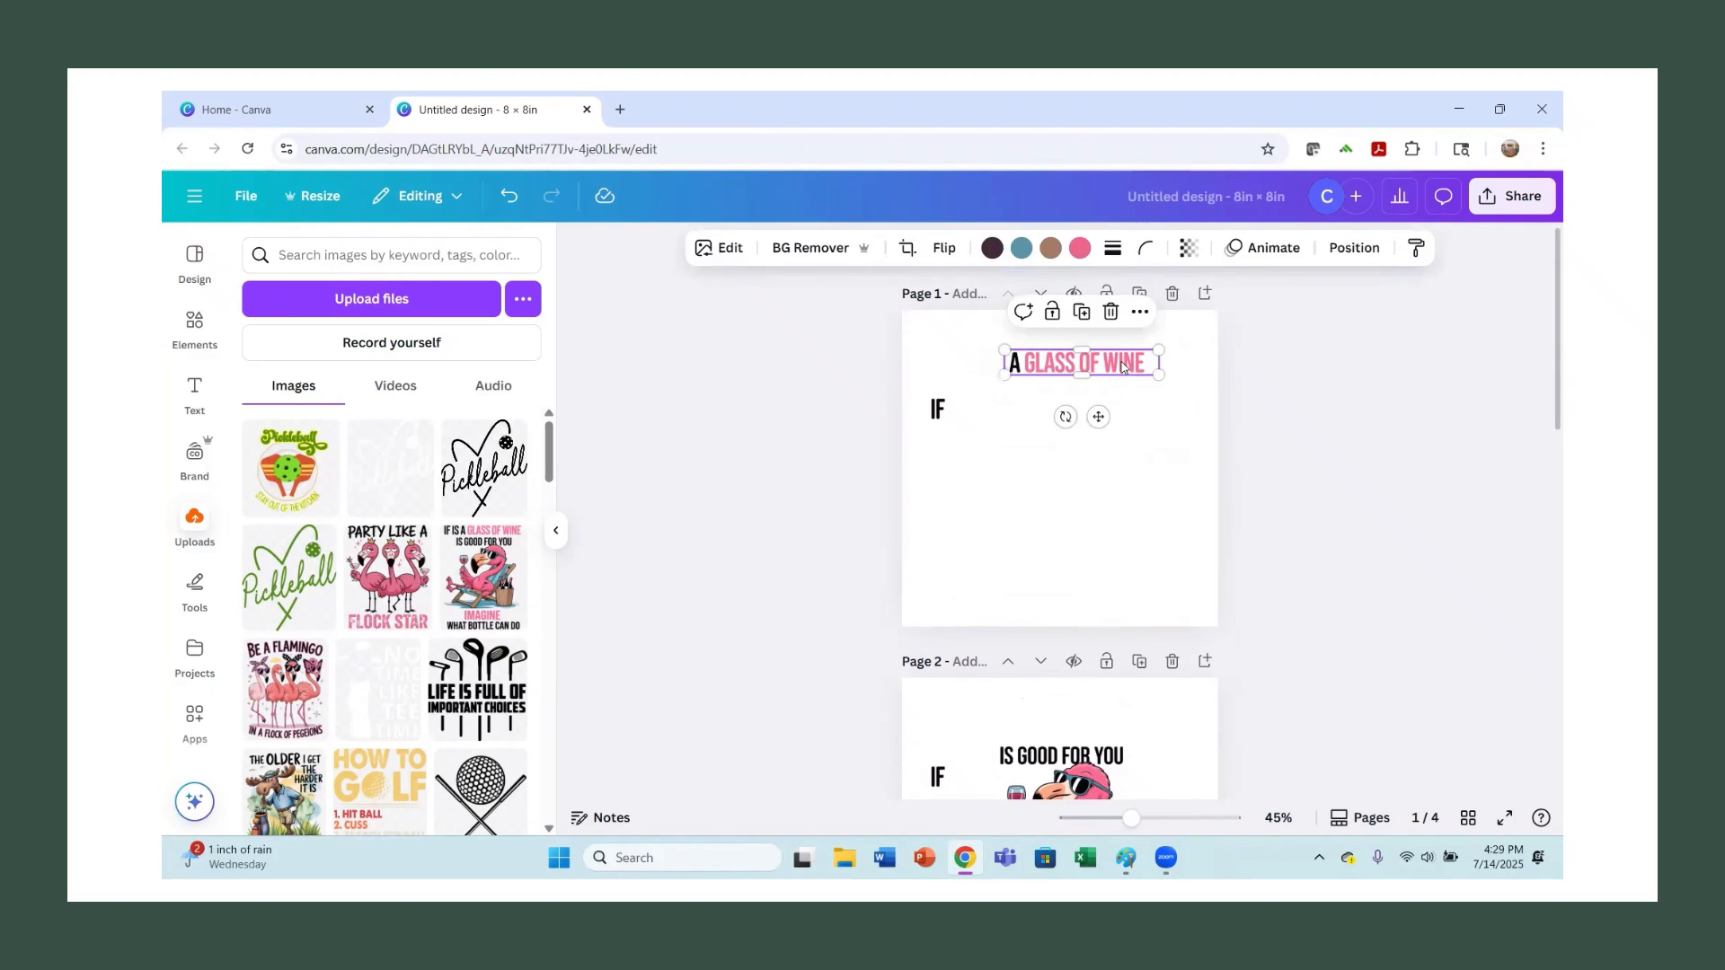
Copy the cropped "A GLASS OF WINE" onto page 2 and position it just above "IS GOOD FOR YOU".
{"action": "key", "text": "ctrl+c"}
{"action": "left_click", "coordinate": [1082, 717]}
{"action": "key", "text": "ctrl+v"}
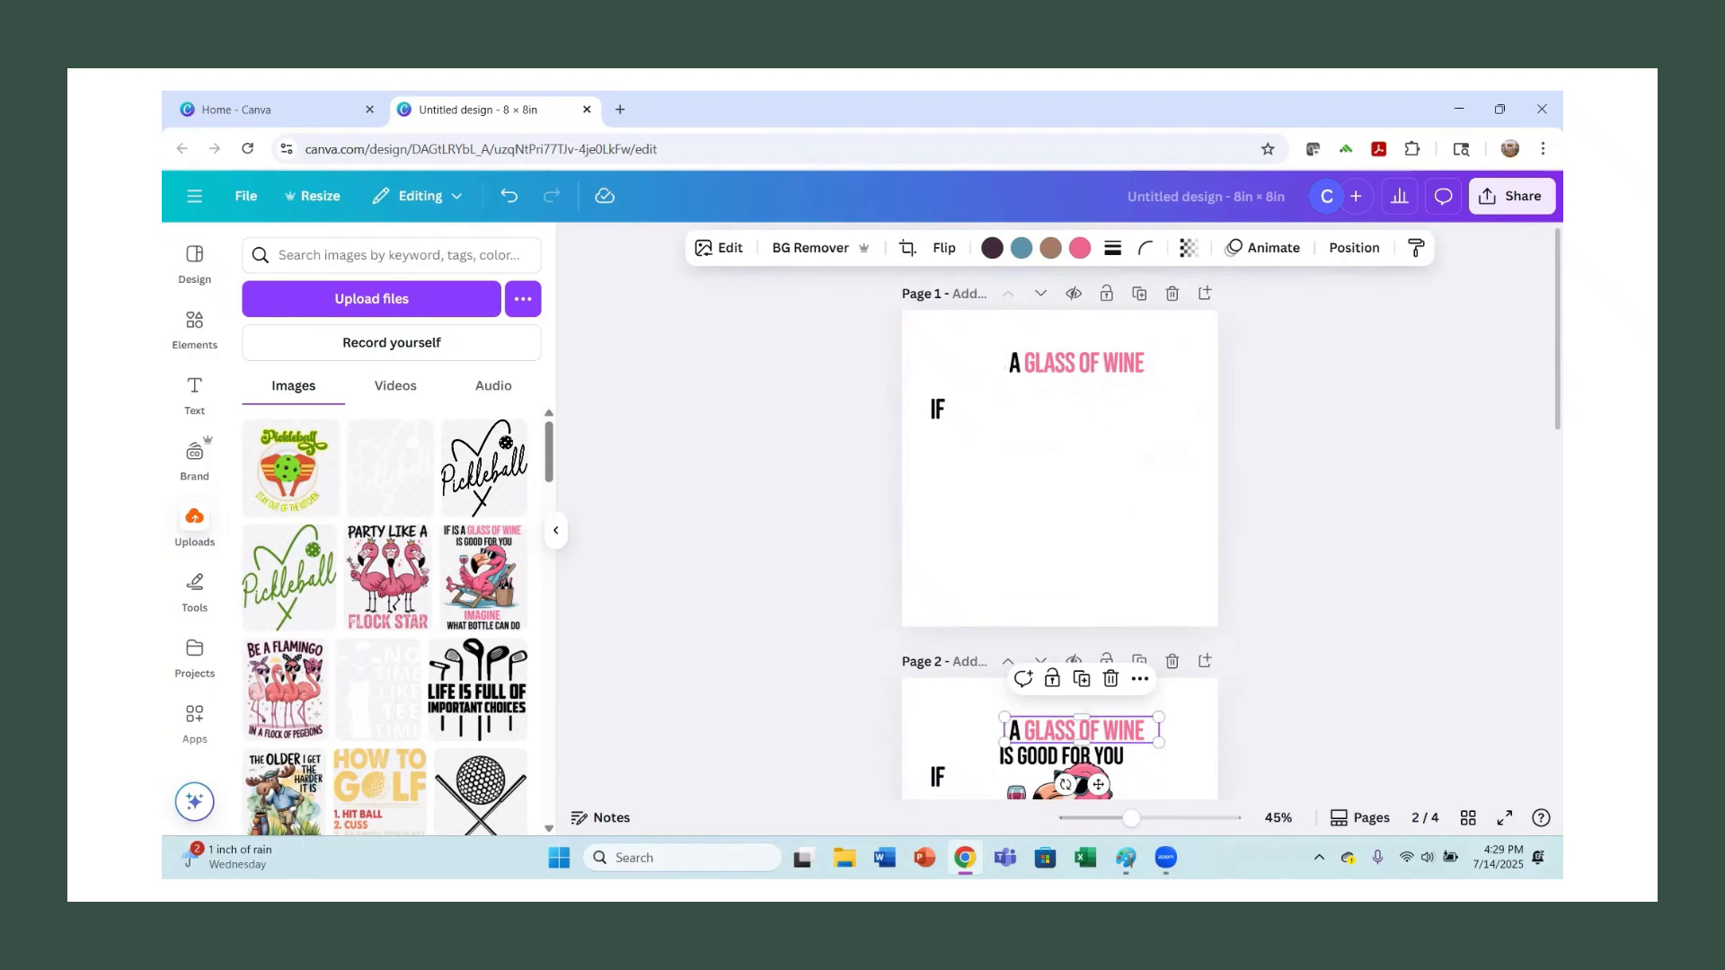
{"action": "mouse_move", "coordinate": [236, 857]}
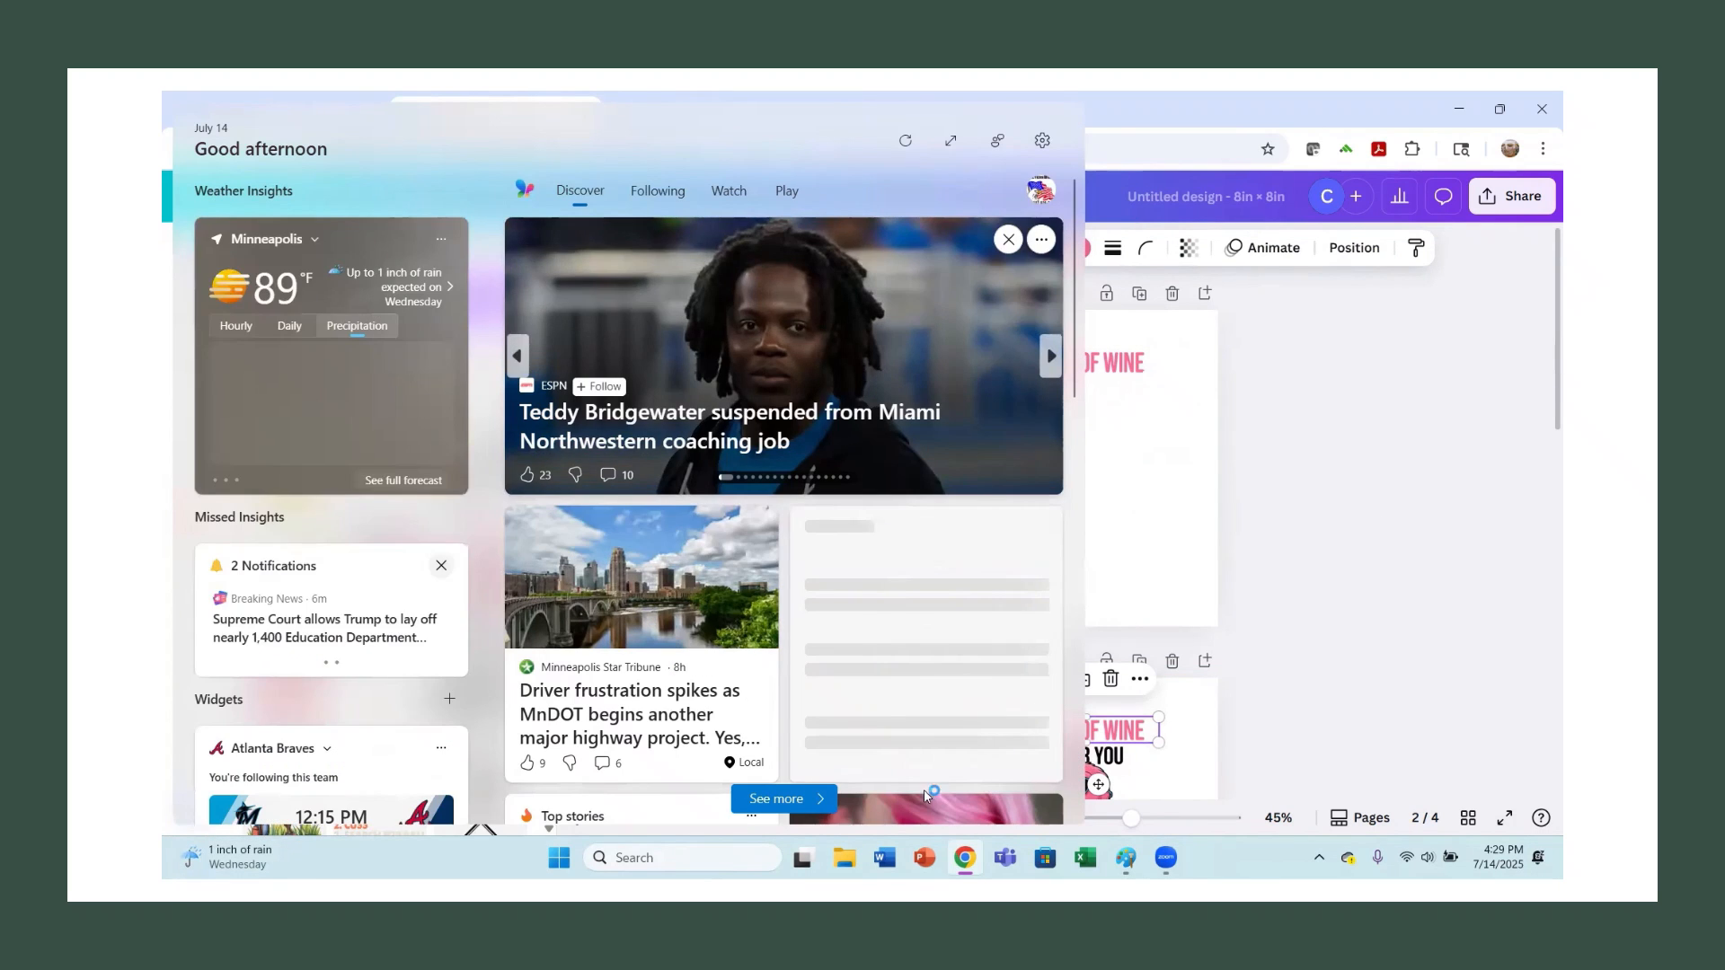
{"action": "left_click", "coordinate": [1373, 519]}
{"action": "left_click", "coordinate": [1040, 737]}
{"action": "left_click_drag", "start_coordinate": [1040, 737], "coordinate": [1045, 737]}
{"action": "scroll", "coordinate": [1252, 530], "scroll_direction": "down", "scroll_amount": 3}
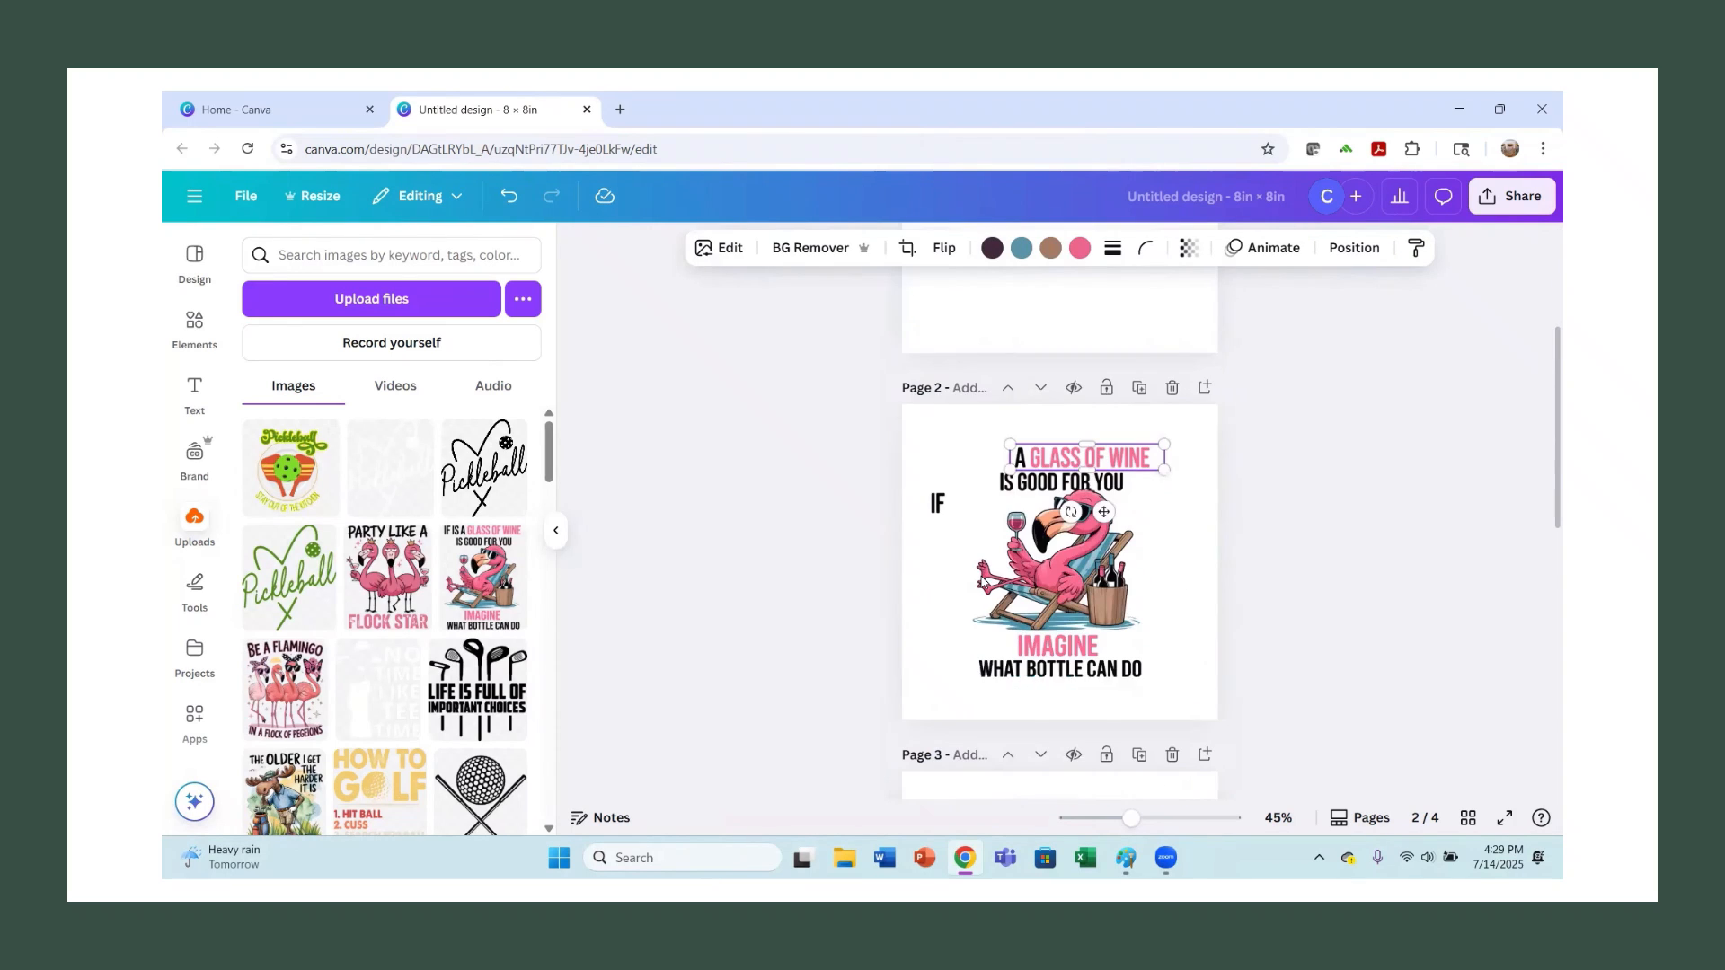
Move "IF" up in front of "A GLASS OF WINE" on page 2, aligning both pieces and tightening the gap to form one line.
{"action": "left_click", "coordinate": [1157, 820]}
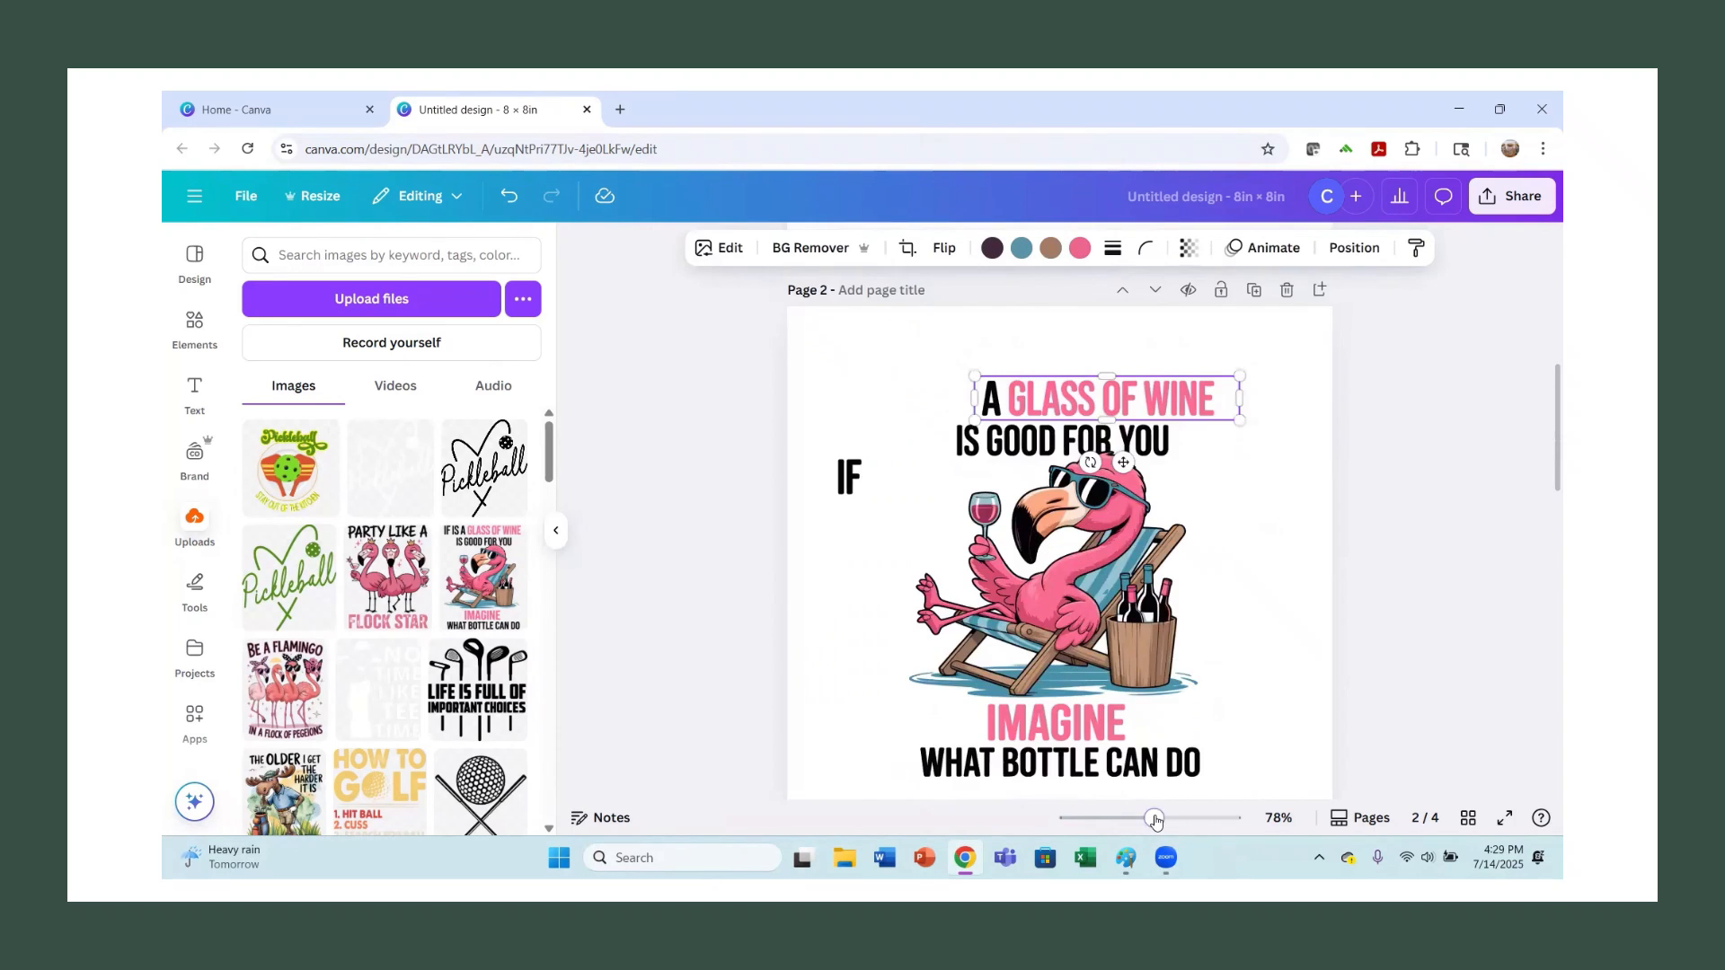
{"action": "left_click_drag", "start_coordinate": [868, 466], "coordinate": [936, 395]}
{"action": "left_click_drag", "start_coordinate": [1056, 407], "coordinate": [1043, 398]}
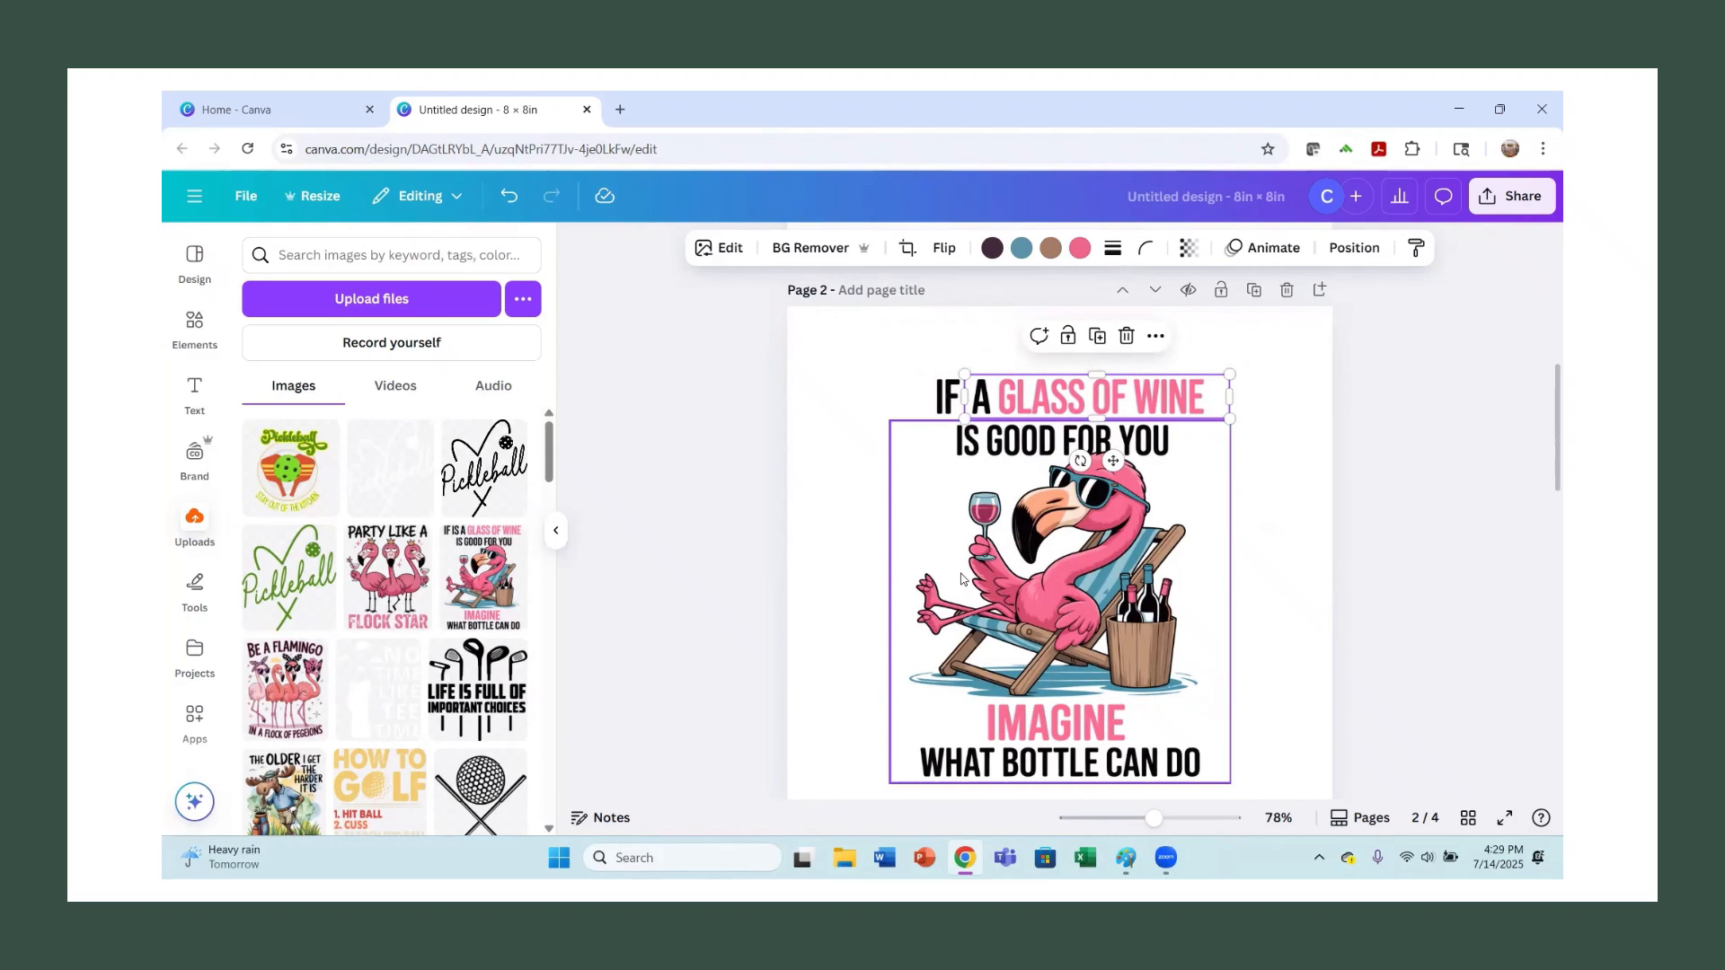
{"action": "left_click", "coordinate": [1305, 415]}
{"action": "left_click", "coordinate": [954, 407]}
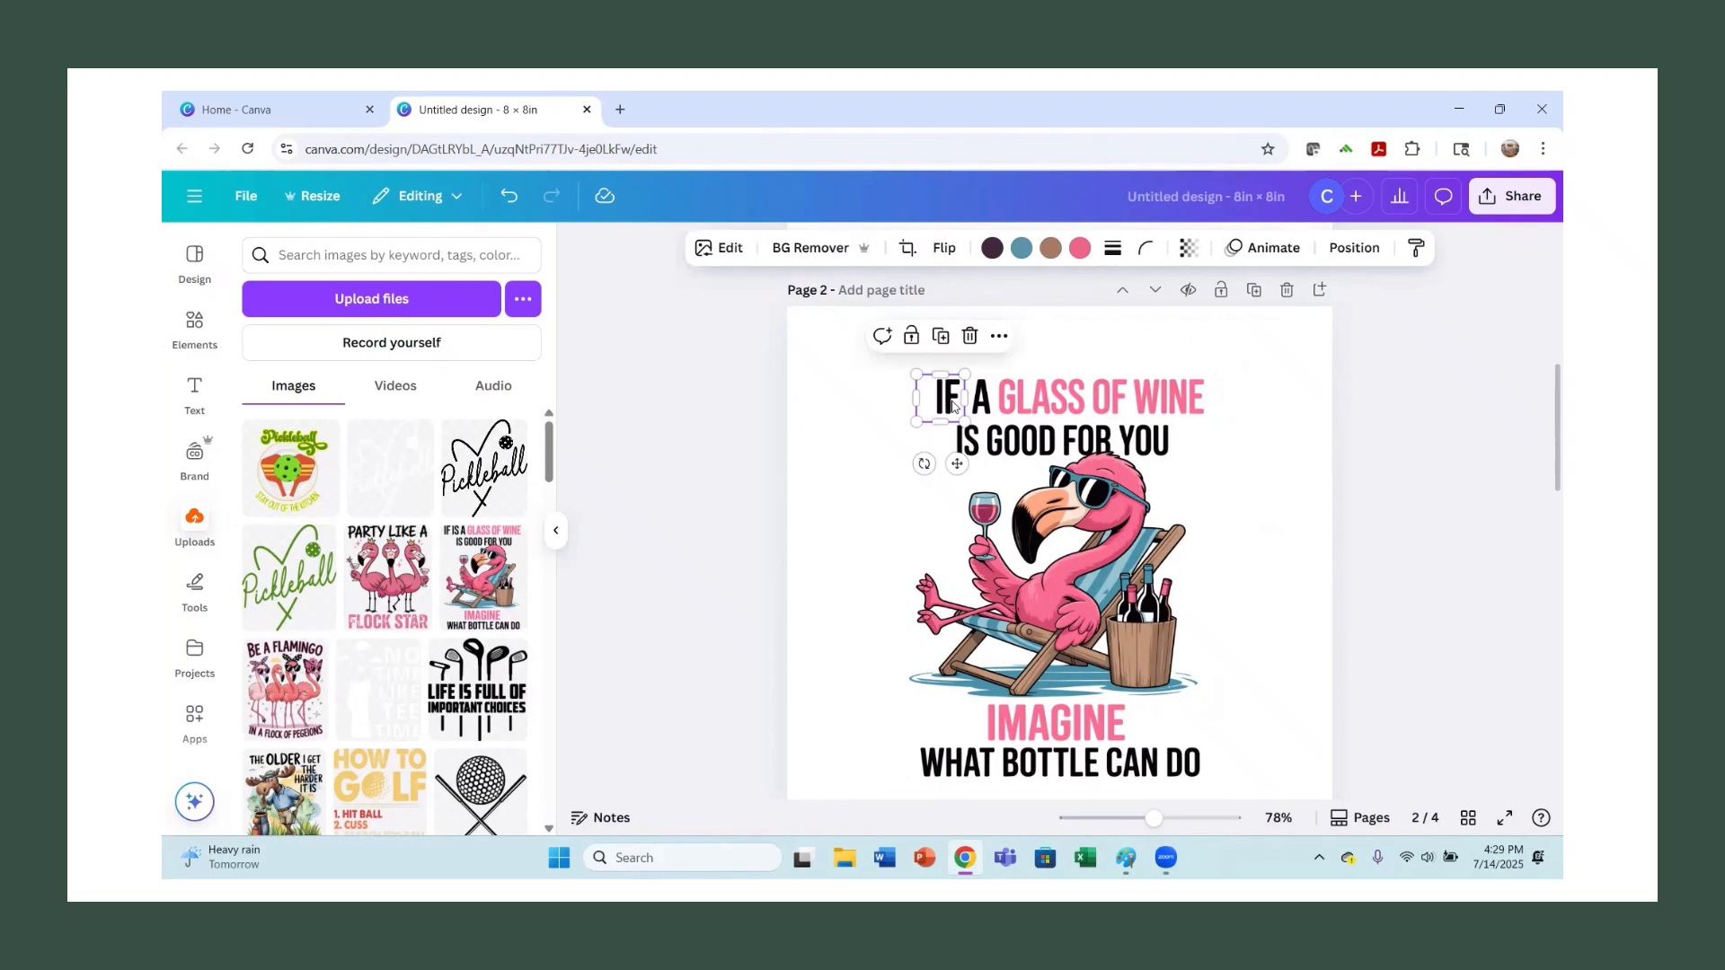
{"action": "left_click_drag", "start_coordinate": [1045, 401], "coordinate": [1039, 401]}
{"action": "left_click", "coordinate": [1291, 438]}
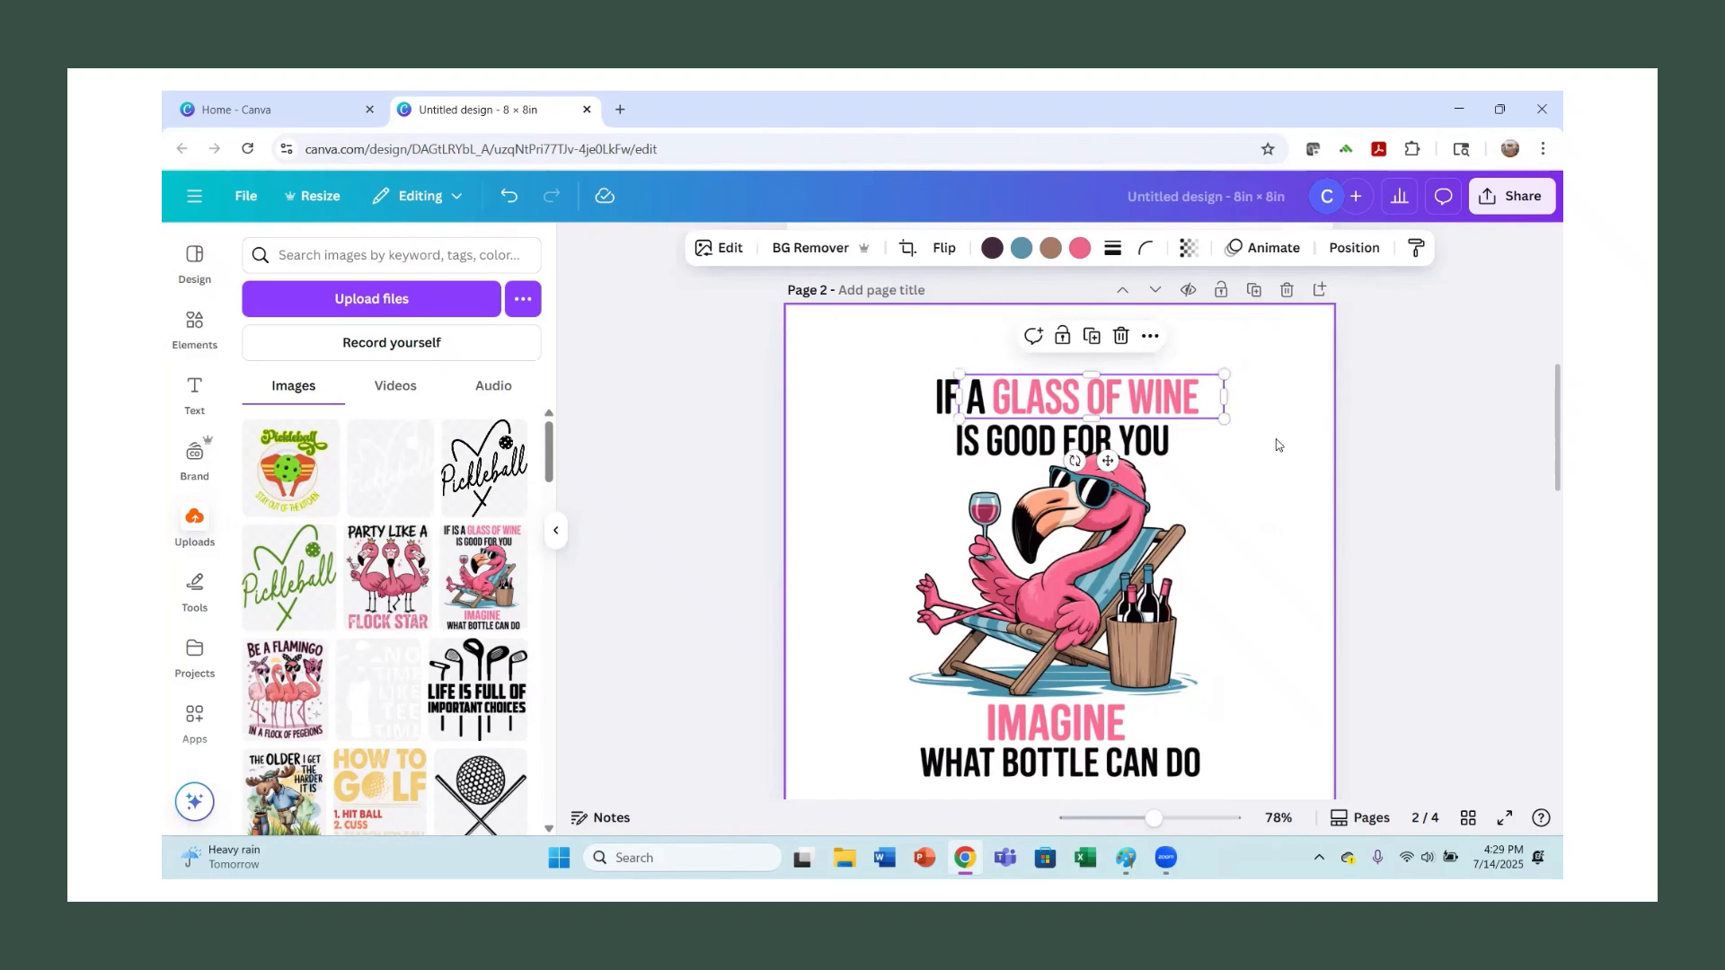
Delete the leftover page 1 with the loose text pieces and the page holding only the cropped "IF".
{"action": "scroll", "coordinate": [1283, 438], "scroll_direction": "down", "scroll_amount": 2}
{"action": "scroll", "coordinate": [1283, 437], "scroll_direction": "up", "scroll_amount": 3}
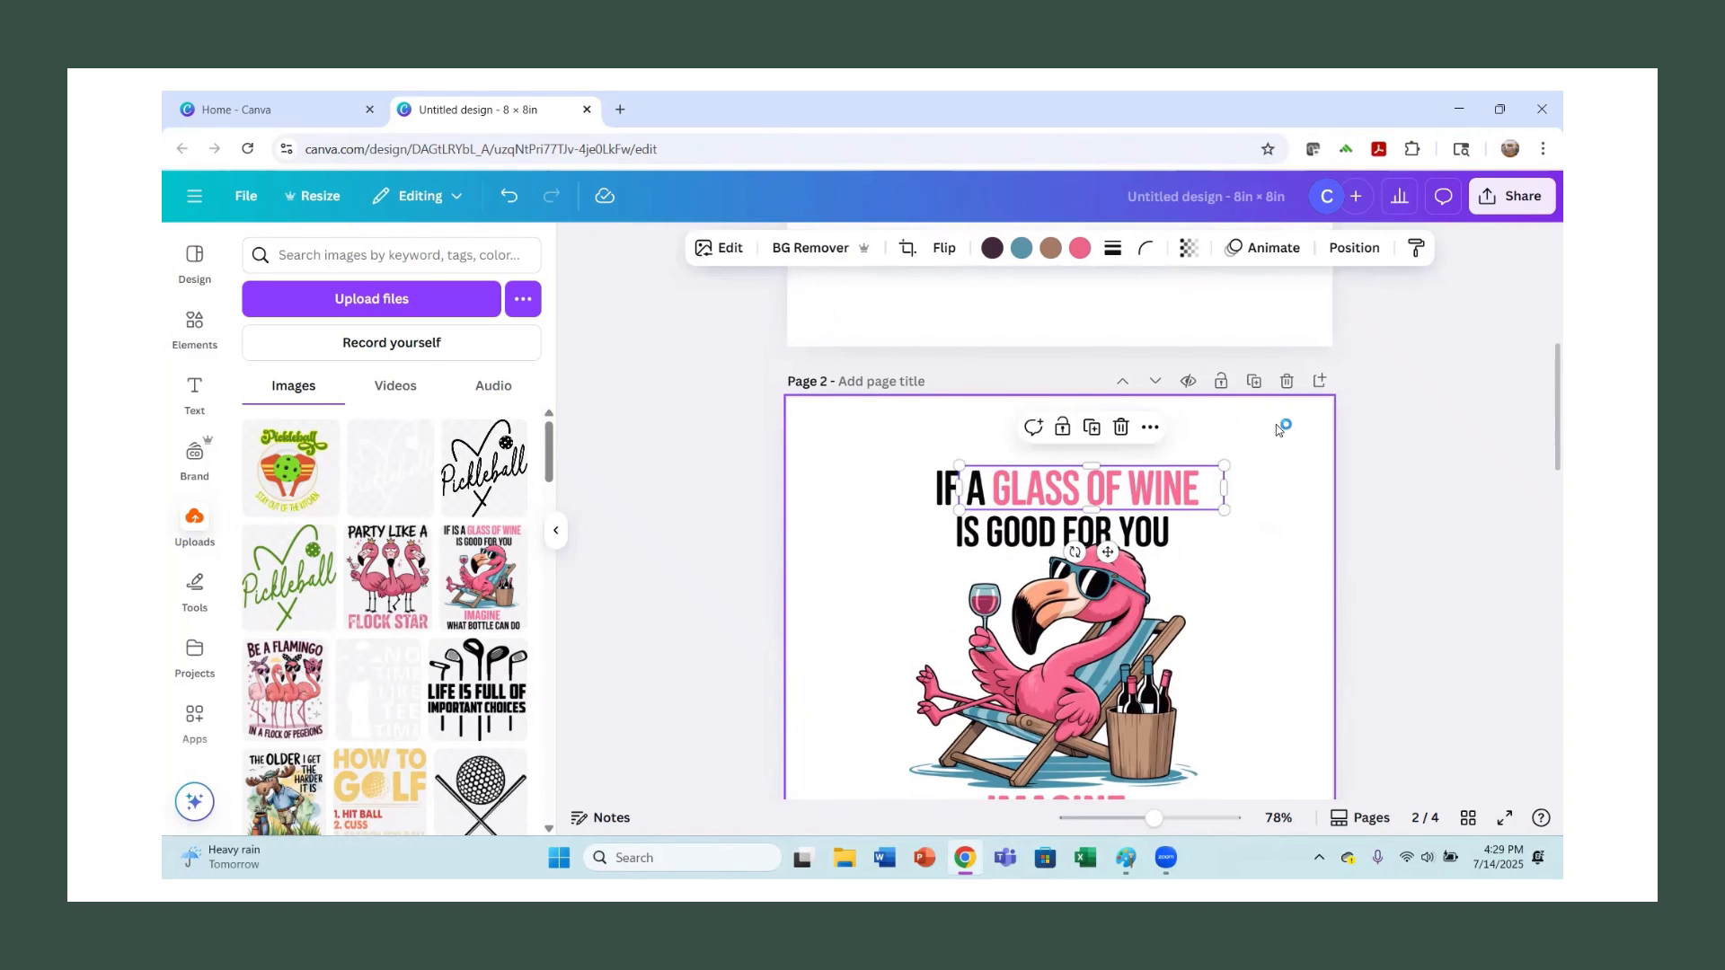
{"action": "scroll", "coordinate": [1258, 396], "scroll_direction": "up", "scroll_amount": 7}
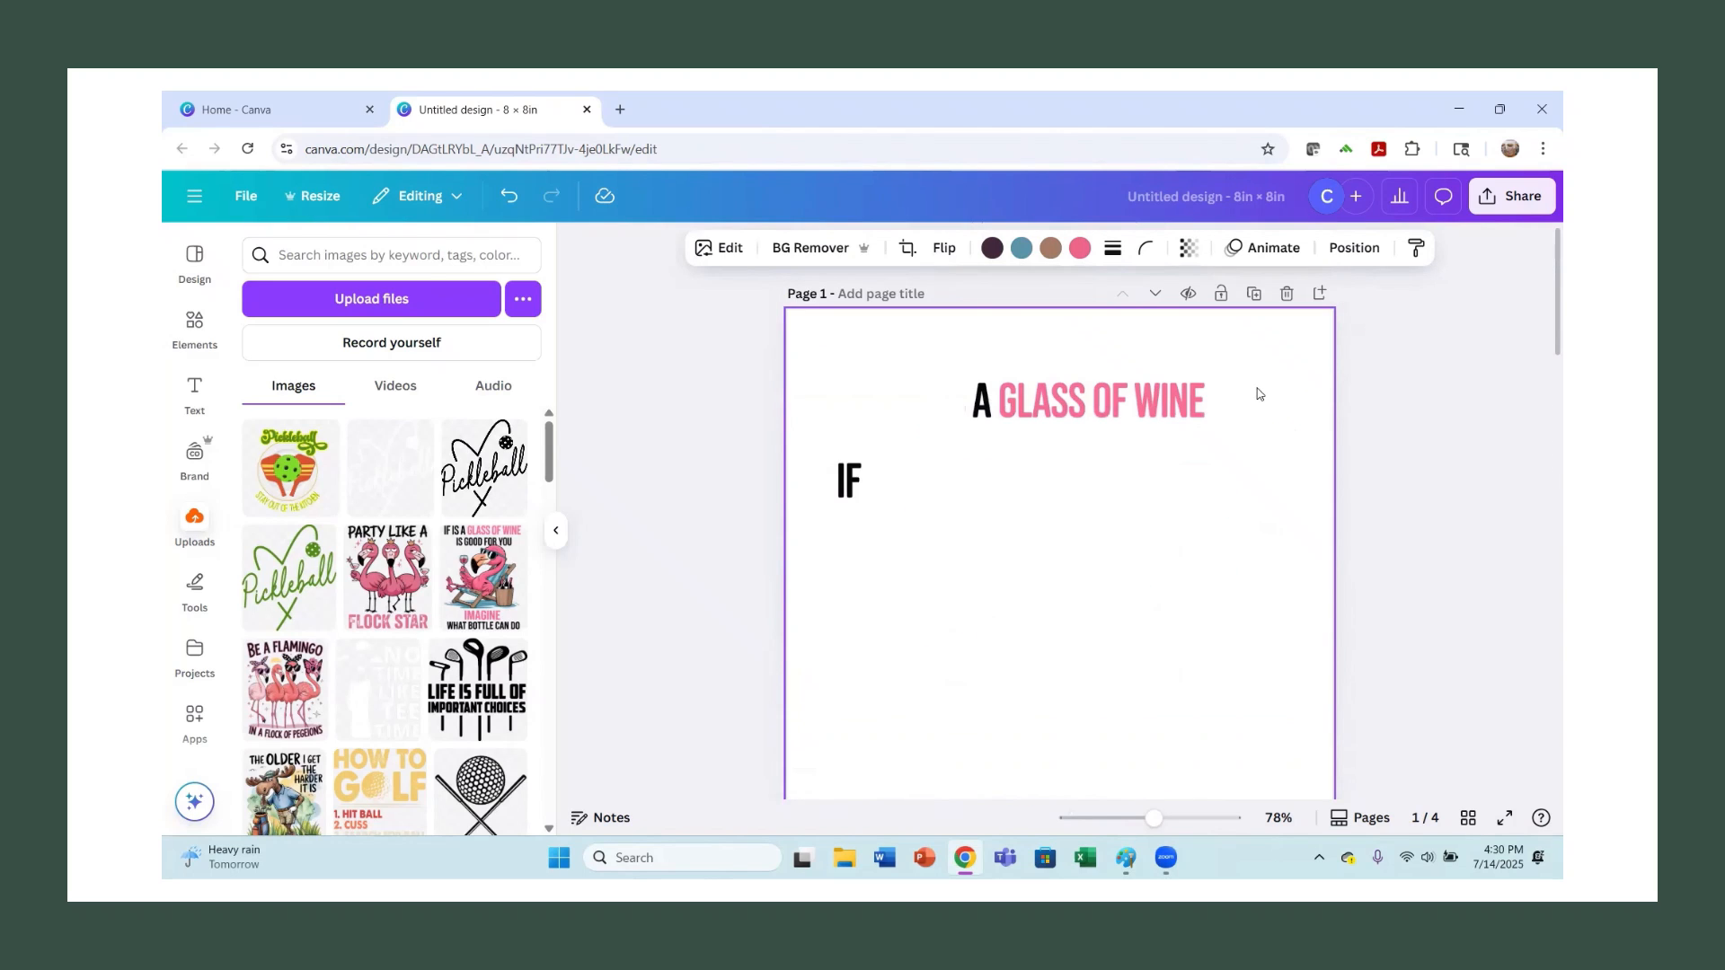
{"action": "left_click", "coordinate": [1287, 294]}
{"action": "scroll", "coordinate": [1292, 417], "scroll_direction": "down", "scroll_amount": 2}
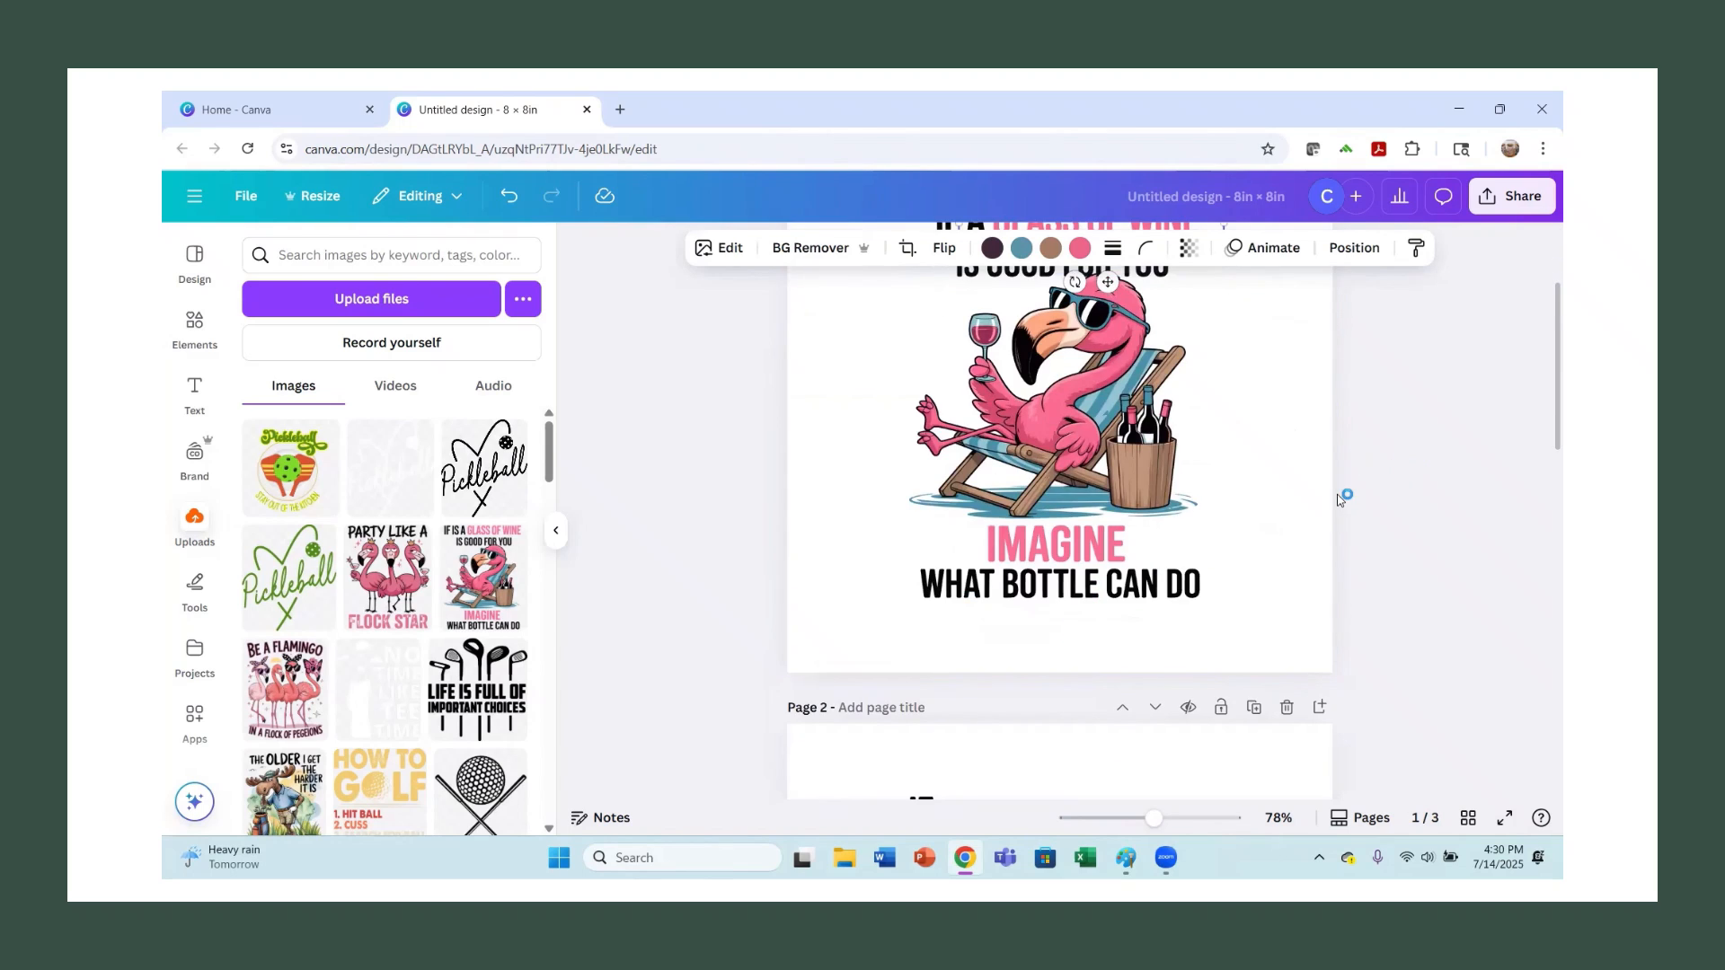
{"action": "scroll", "coordinate": [1344, 493], "scroll_direction": "down", "scroll_amount": 2}
{"action": "scroll", "coordinate": [1241, 358], "scroll_direction": "down", "scroll_amount": 2}
{"action": "left_click", "coordinate": [1287, 251]}
{"action": "scroll", "coordinate": [1385, 535], "scroll_direction": "up", "scroll_amount": 5}
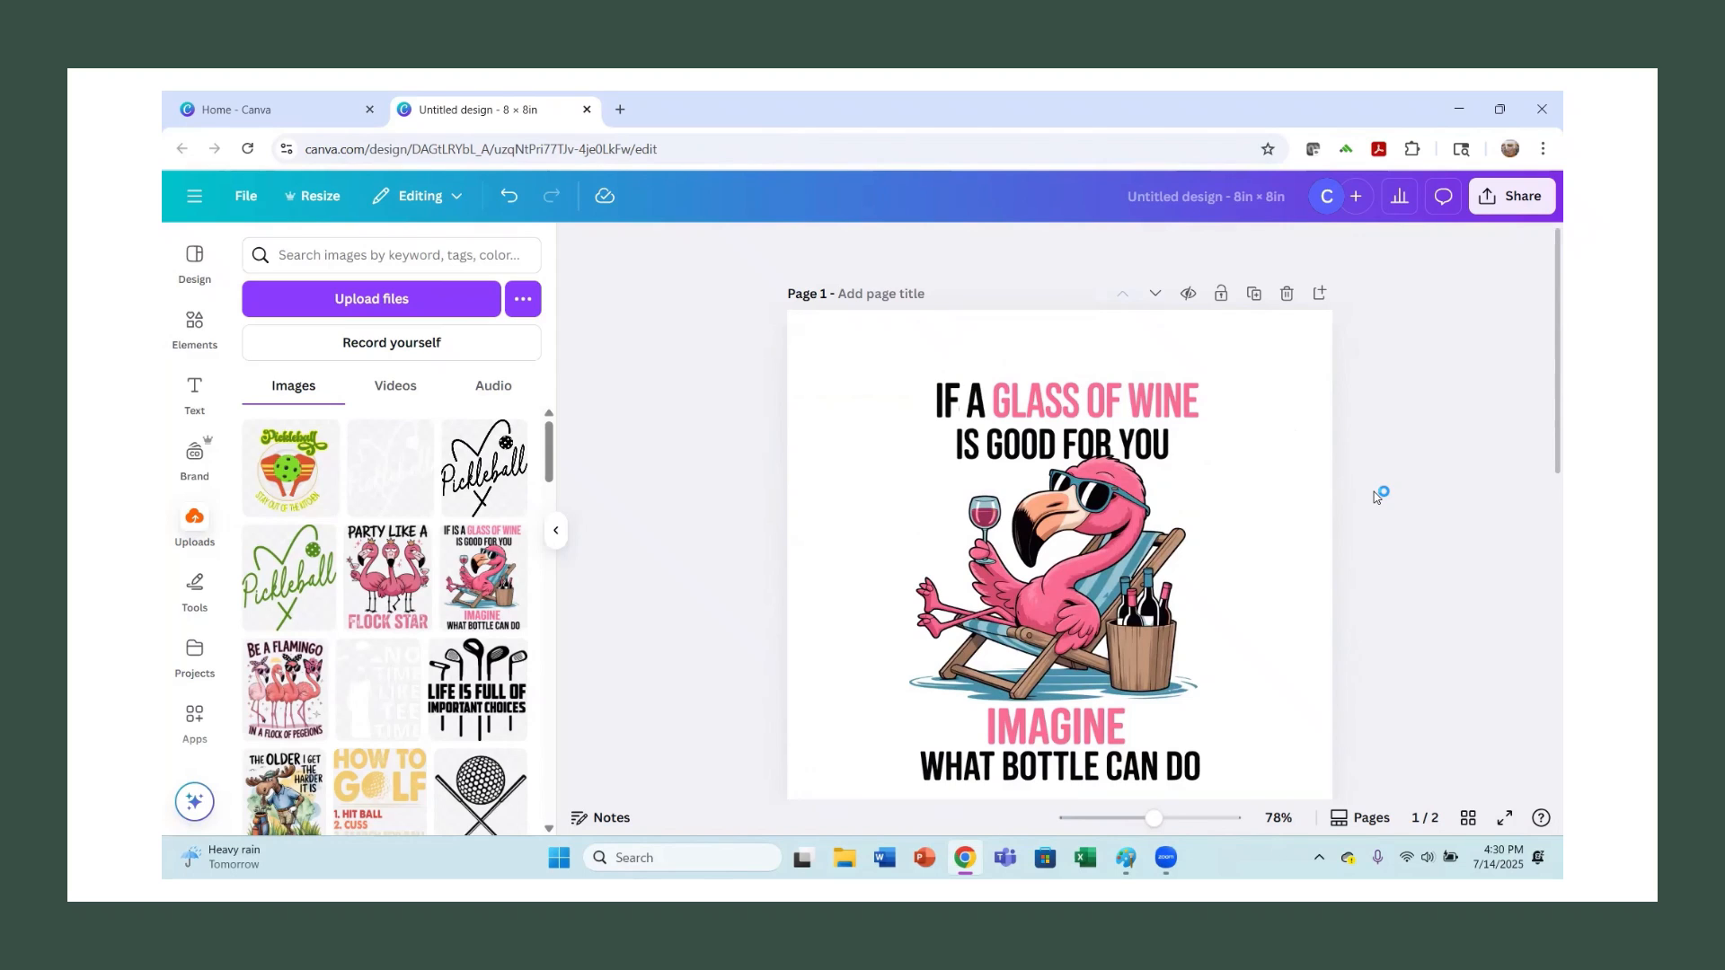
Review the corrected flamingo design on page 1 and the recolored alligator image on page 2.
{"action": "scroll", "coordinate": [1374, 496], "scroll_direction": "down", "scroll_amount": 2}
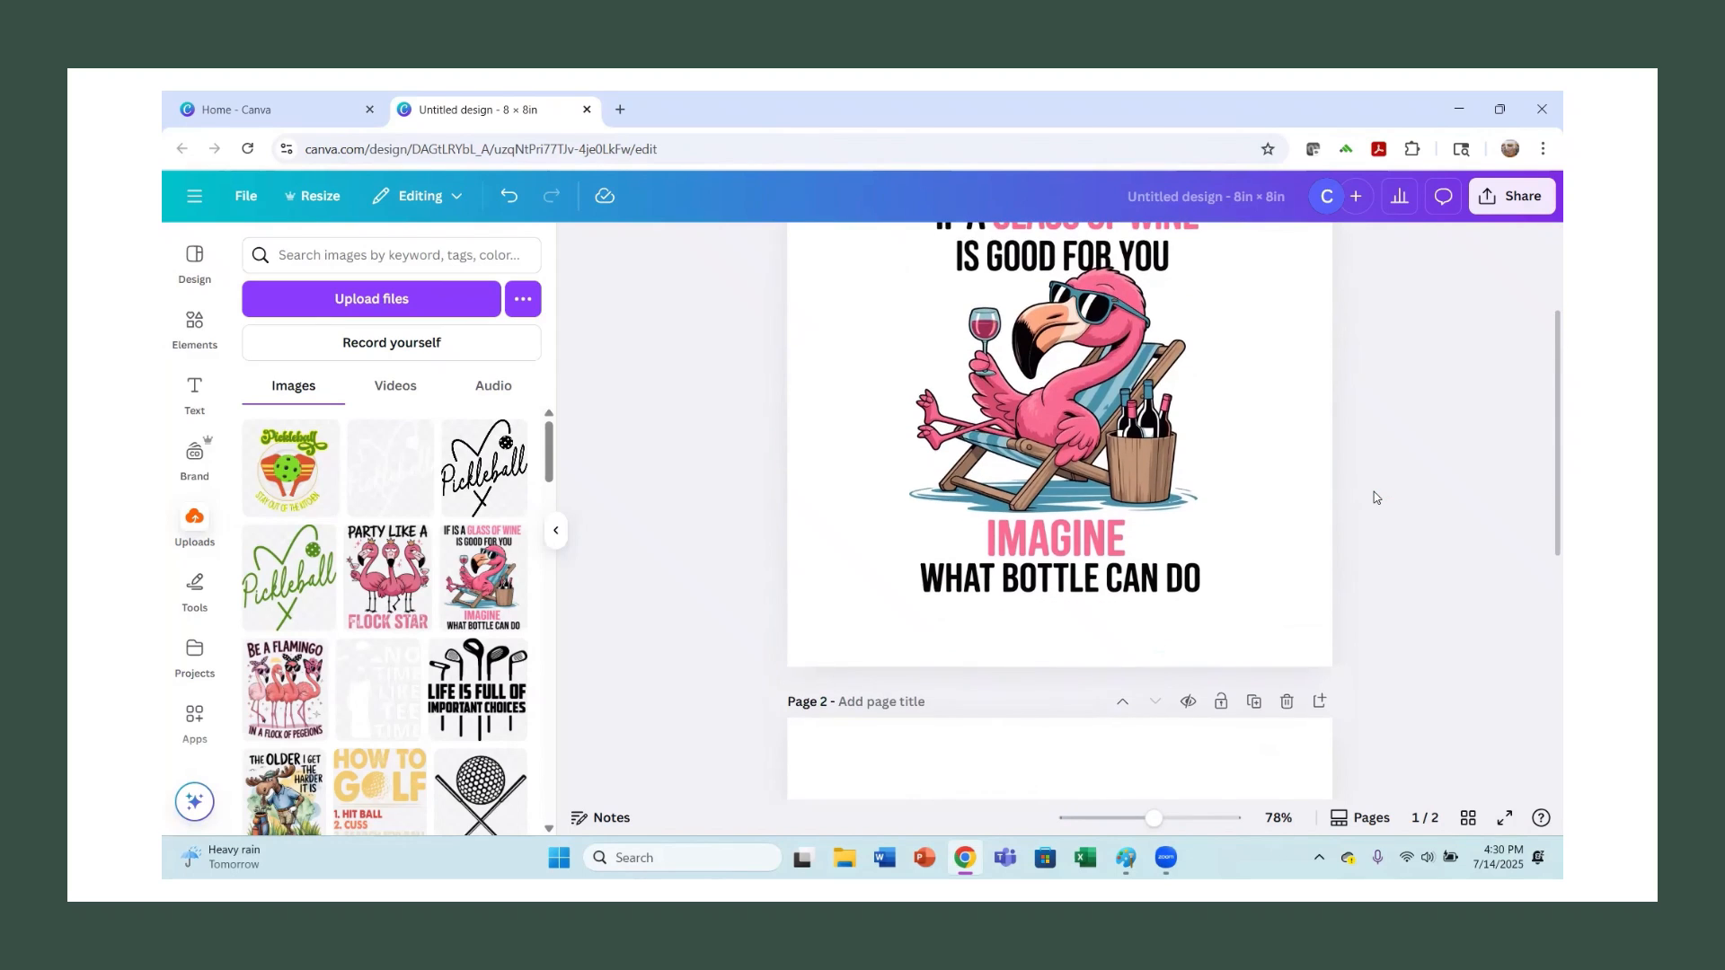
{"action": "scroll", "coordinate": [1374, 497], "scroll_direction": "down", "scroll_amount": 1}
{"action": "scroll", "coordinate": [1373, 497], "scroll_direction": "up", "scroll_amount": 3}
{"action": "scroll", "coordinate": [1373, 497], "scroll_direction": "up", "scroll_amount": 1}
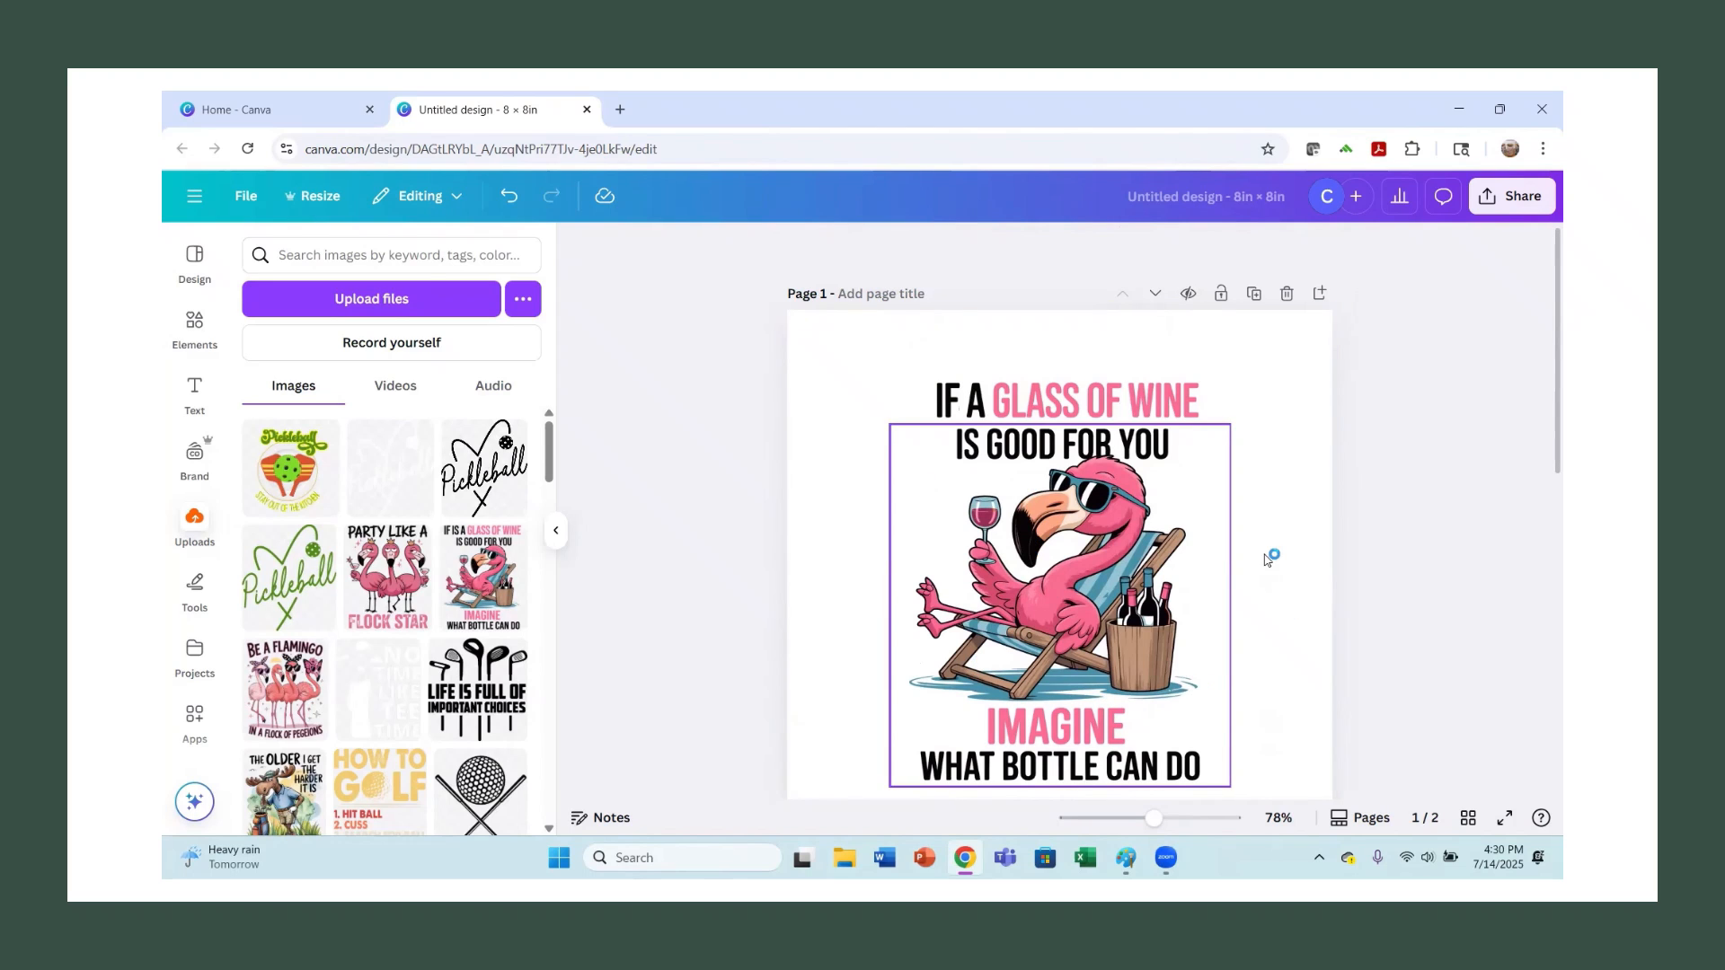
{"action": "scroll", "coordinate": [1262, 558], "scroll_direction": "down", "scroll_amount": 2}
{"action": "scroll", "coordinate": [1254, 583], "scroll_direction": "down", "scroll_amount": 5}
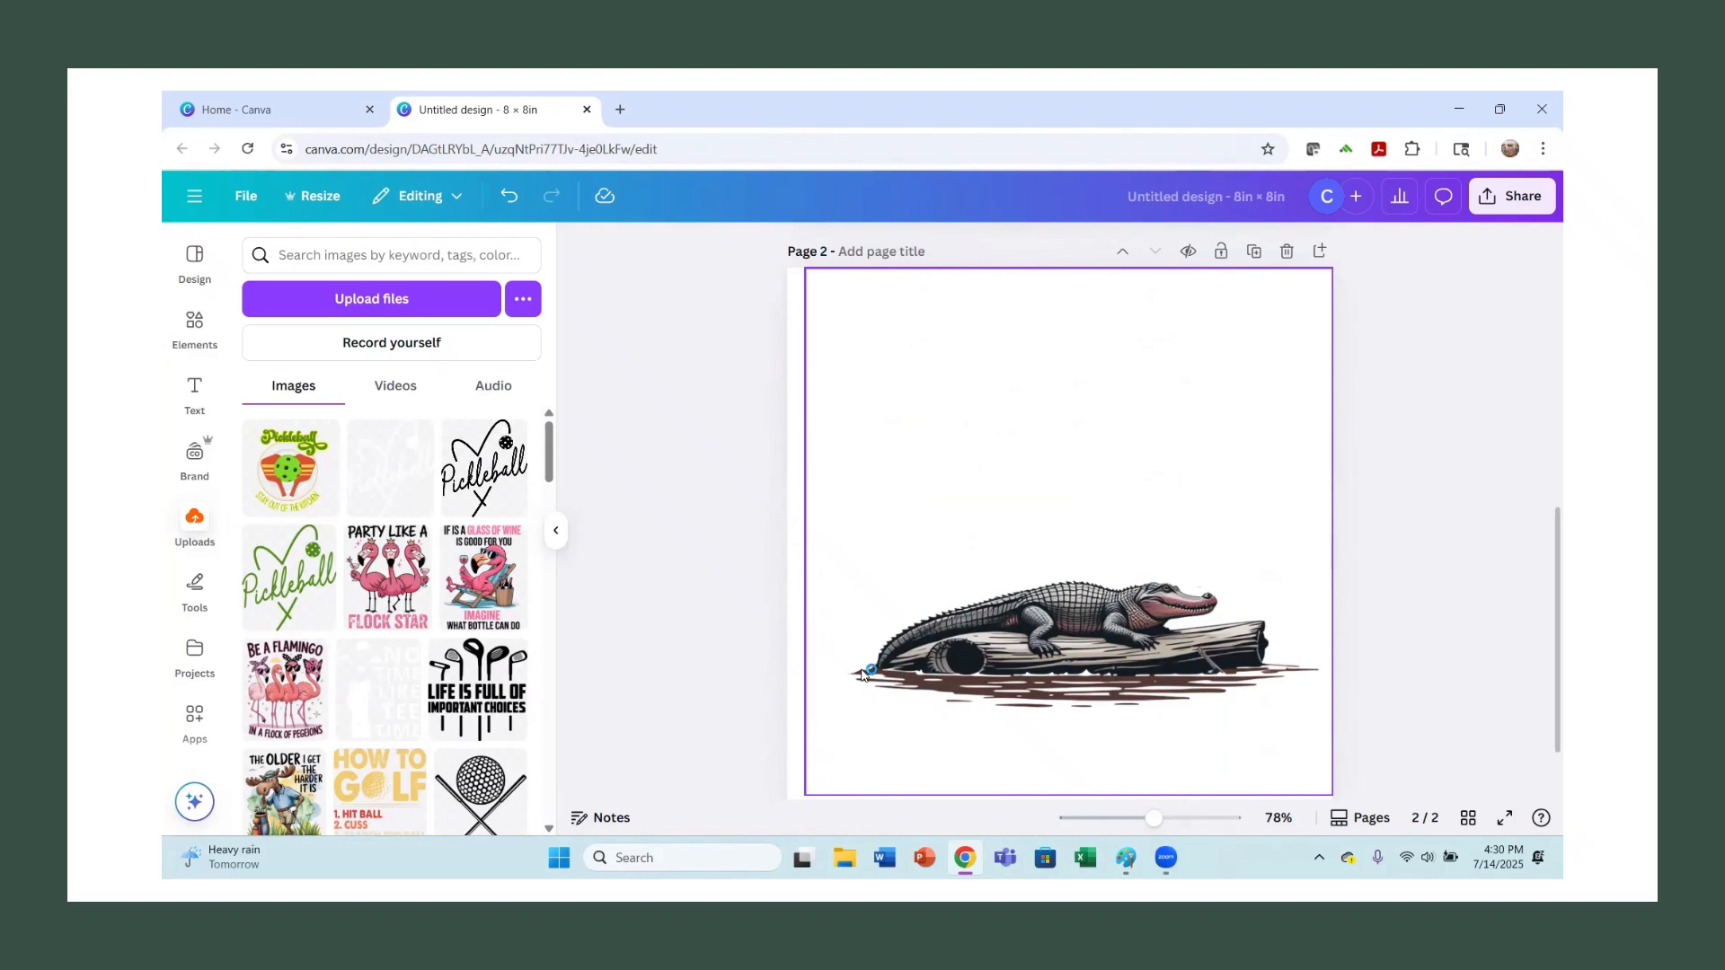
{"action": "scroll", "coordinate": [1145, 600], "scroll_direction": "up", "scroll_amount": 2}
{"action": "scroll", "coordinate": [1119, 598], "scroll_direction": "up", "scroll_amount": 2}
{"action": "scroll", "coordinate": [993, 640], "scroll_direction": "down", "scroll_amount": 3}
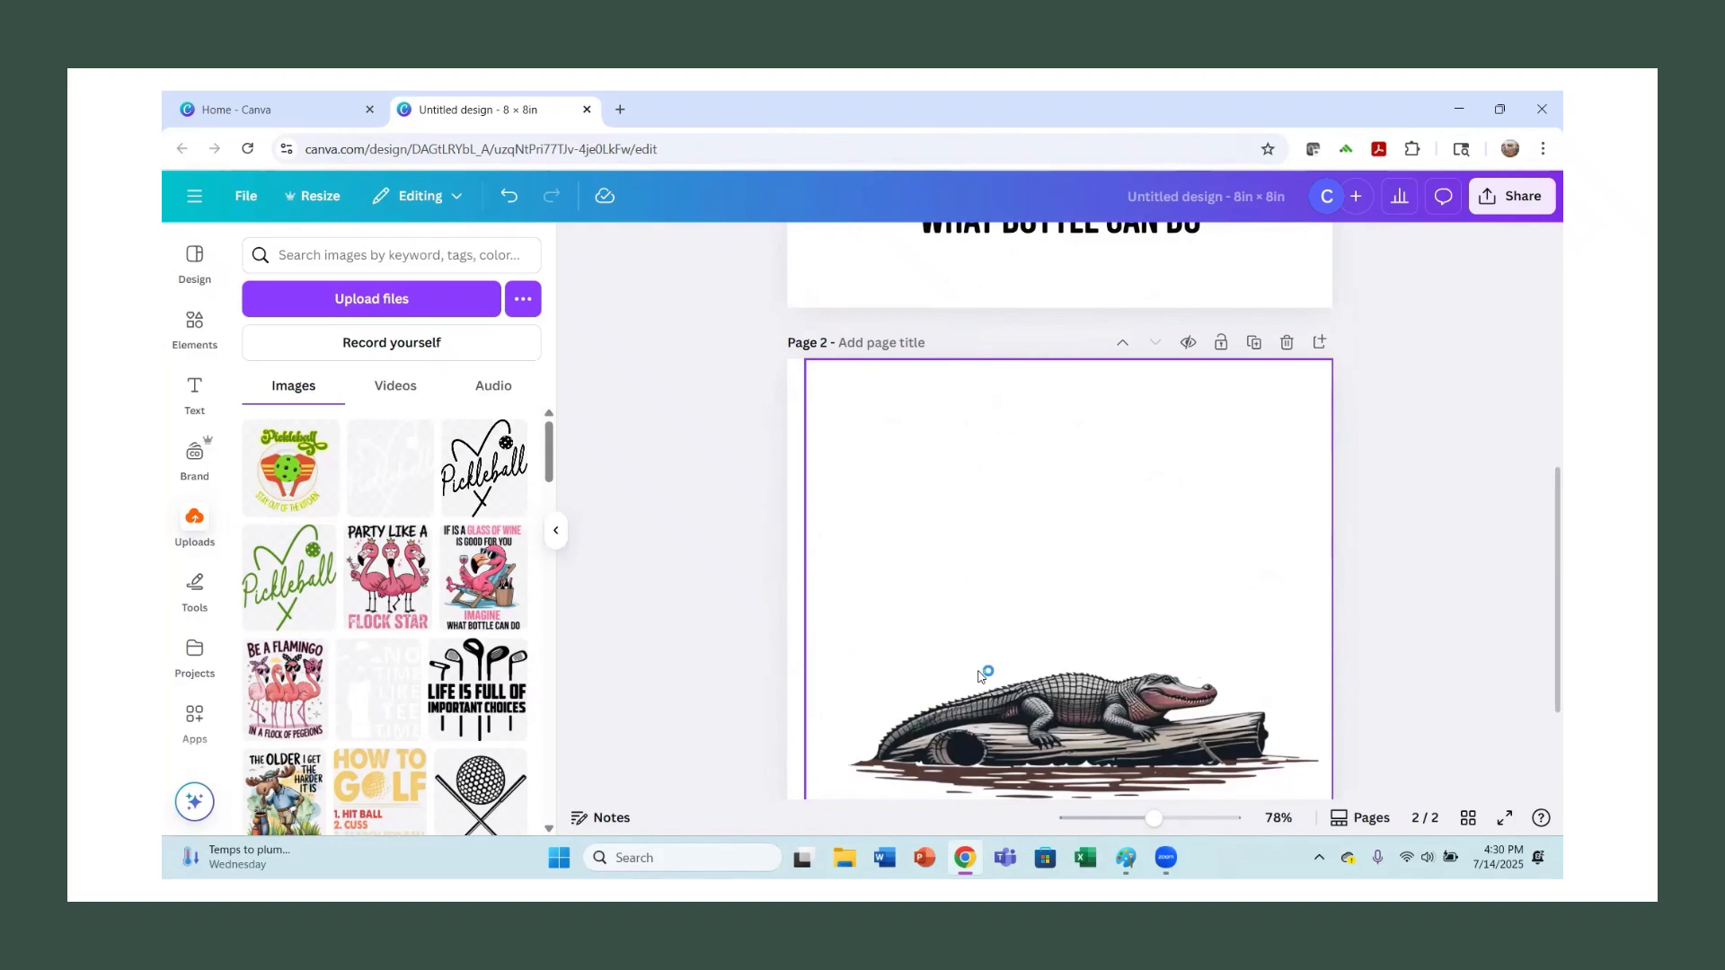